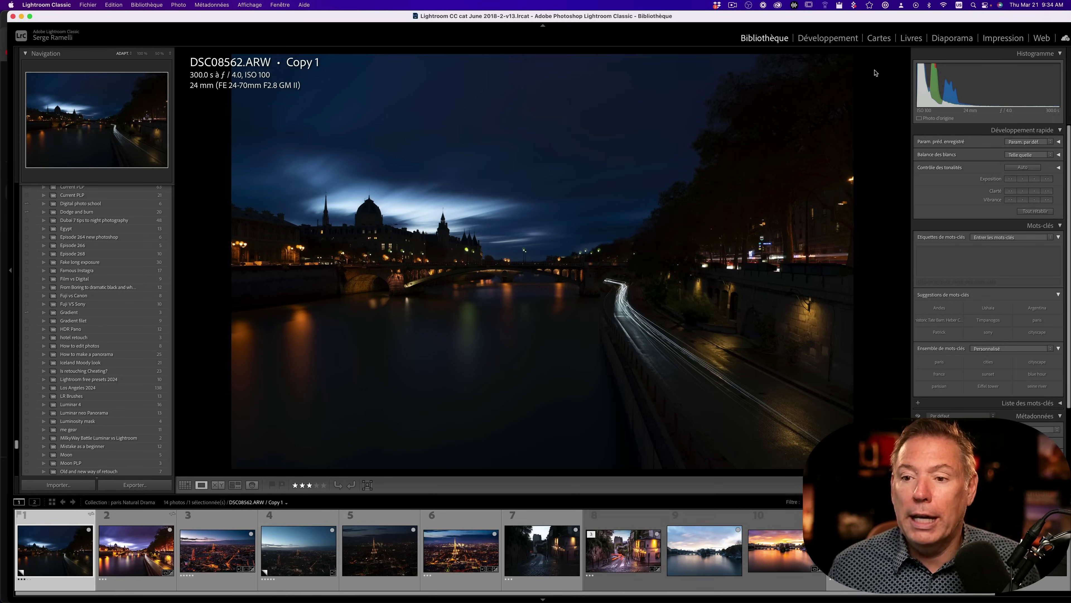
- Open the river photo for developing, raise its shadows to +100 and lower its highlights to -100
left_click(841, 38)
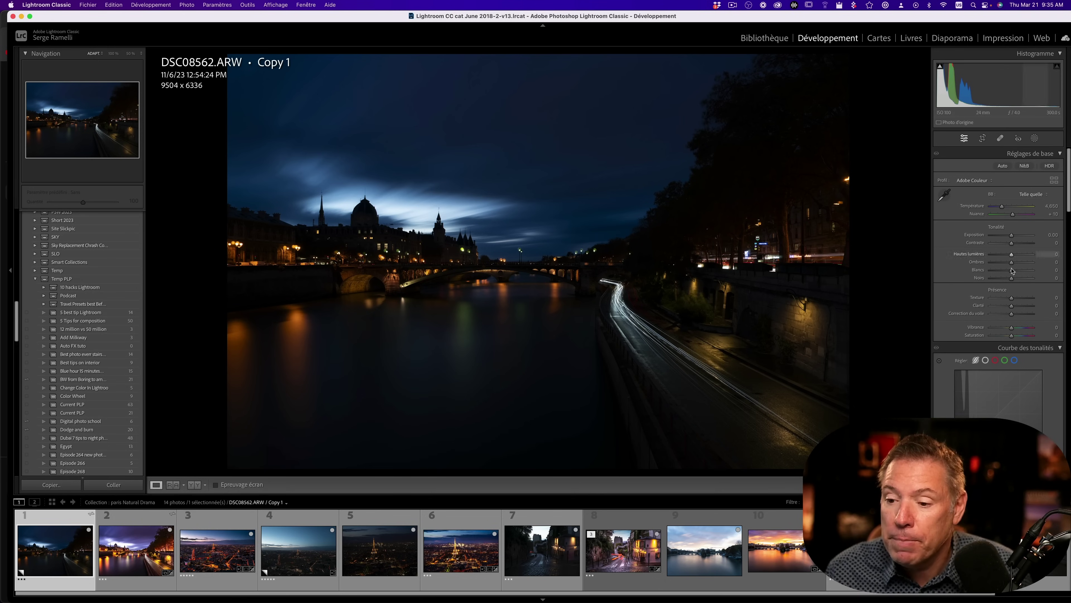
left_click_drag(1012, 266, 1042, 264)
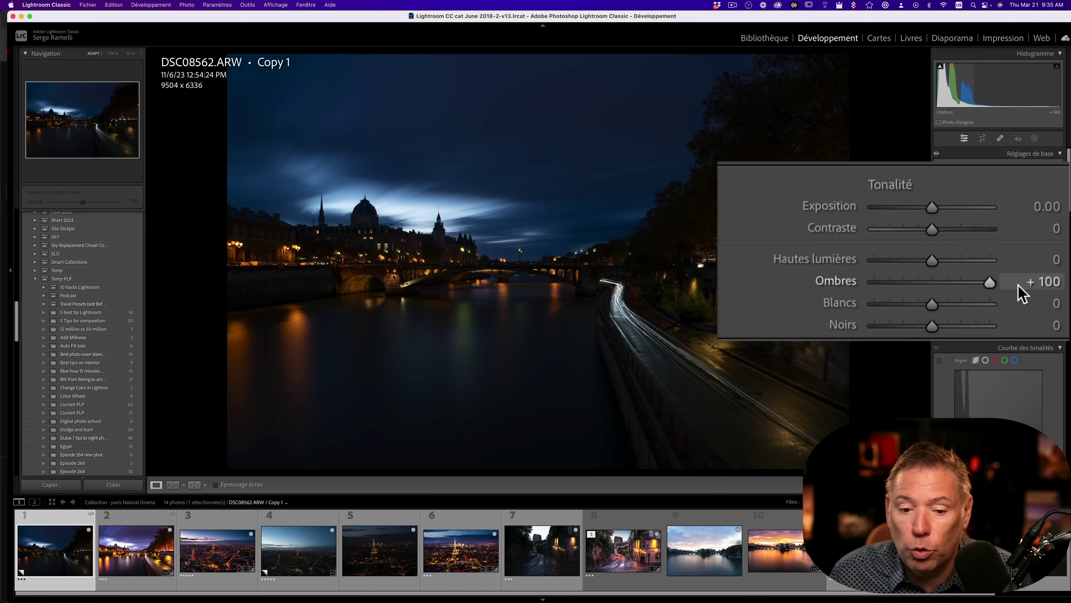
left_click_drag(932, 261, 760, 270)
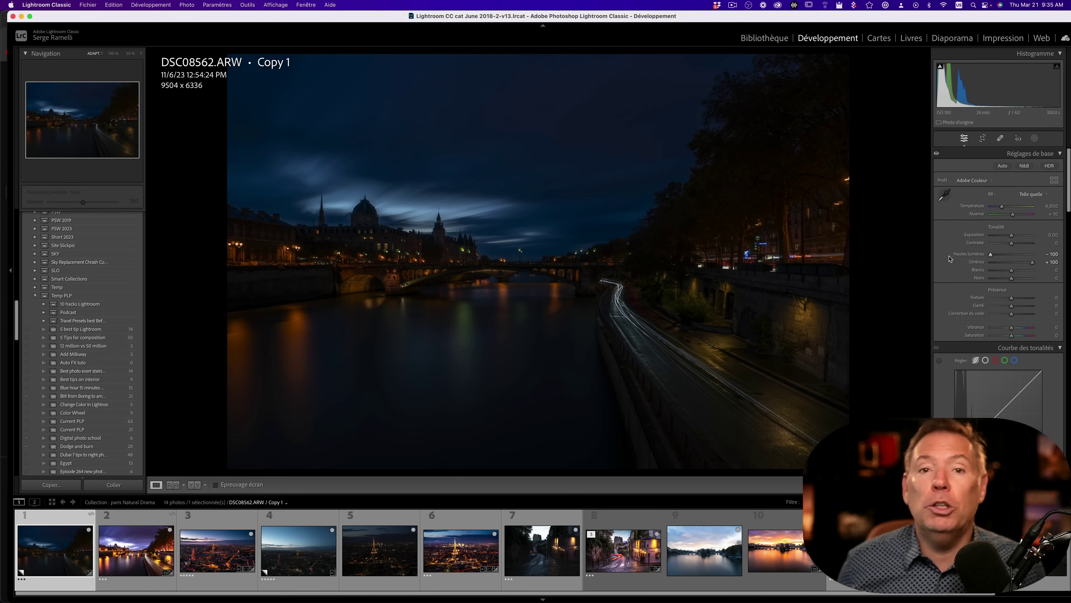
- Set the photo's blacks to -10, whites to +72 and exposure to +1.30, checking the black clipping preview
key("alt")
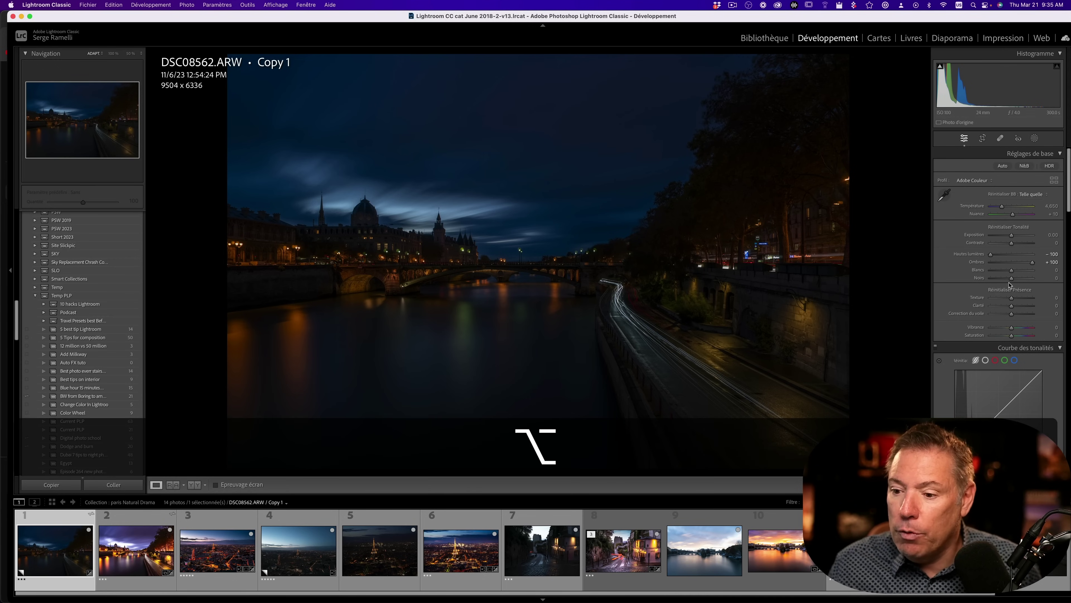
mouse_move(1013, 279)
left_mouse_down()
mouse_move(955, 280)
mouse_move(1009, 281)
left_mouse_up()
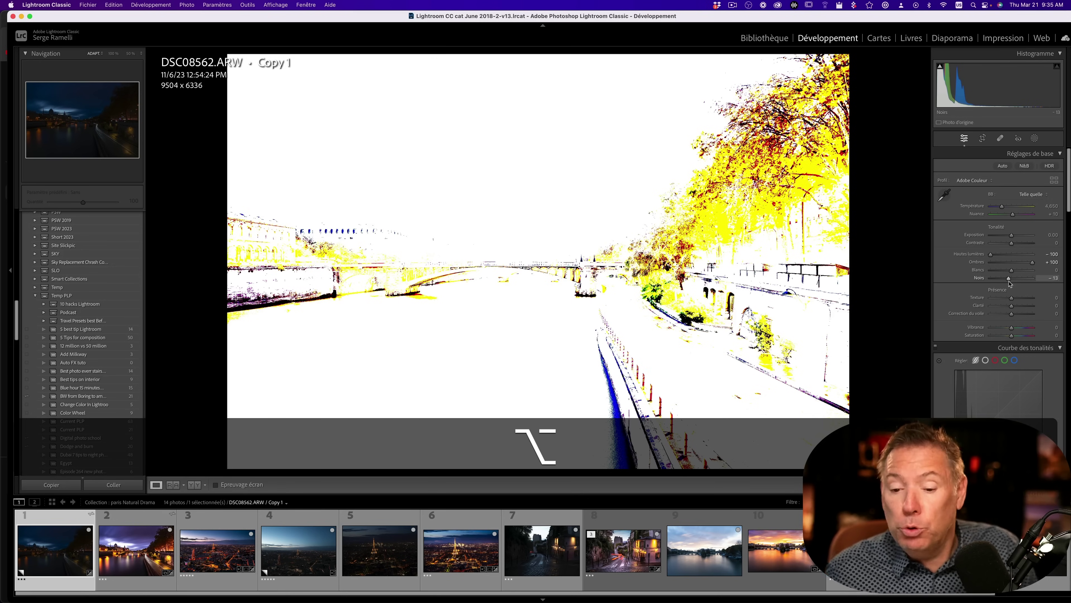
mouse_move(1010, 281)
left_mouse_down()
mouse_move(972, 271)
mouse_move(1027, 272)
left_mouse_up()
left_click_drag(1011, 237, 1018, 236)
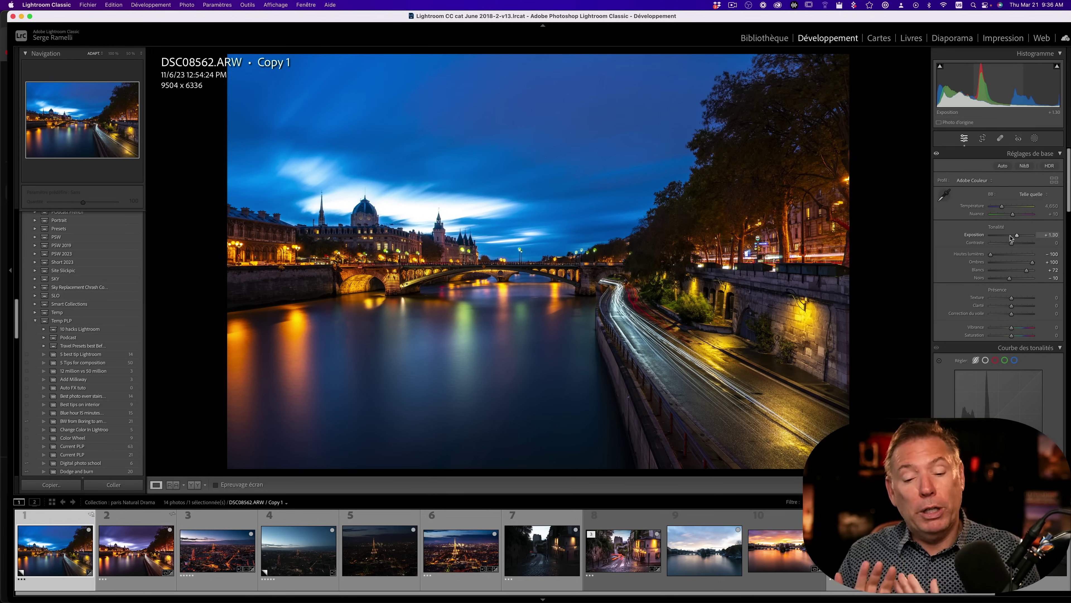
- Compare the brightened virtual copy with the unedited original of the same river photo
left_click(136, 550)
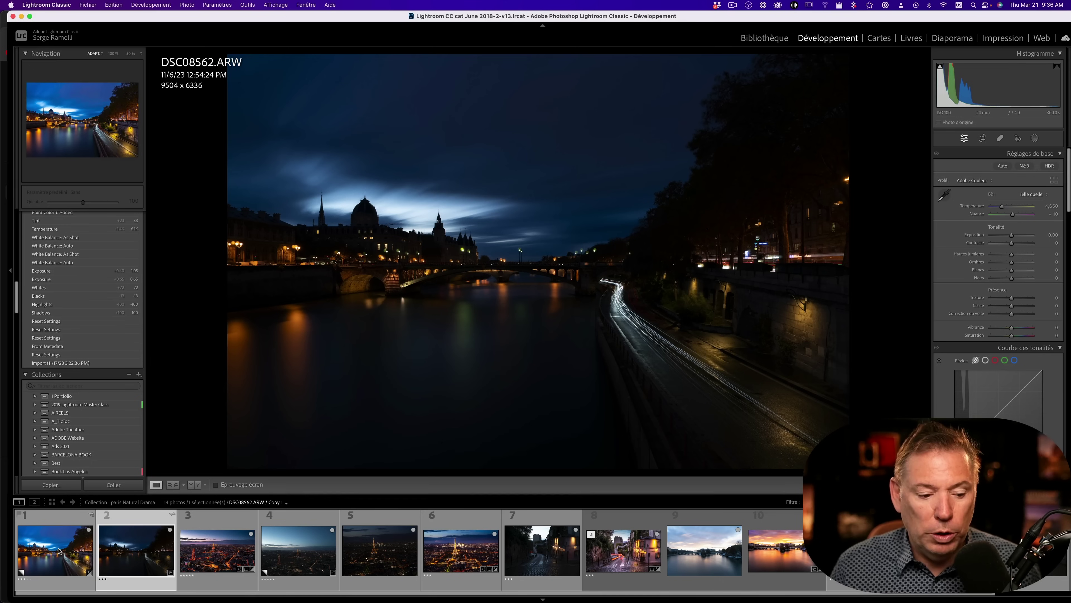
left_click(59, 550)
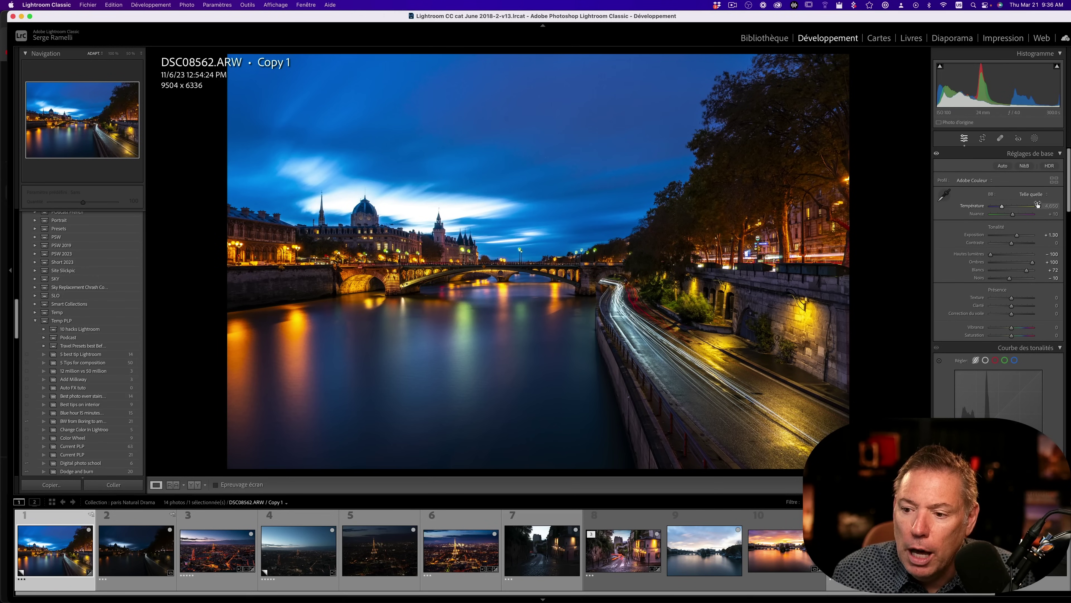
- Try the Auto, Lumière naturelle, Temps nuageux and Ombre white balance presets, and return to Telle quelle
left_click(1045, 195)
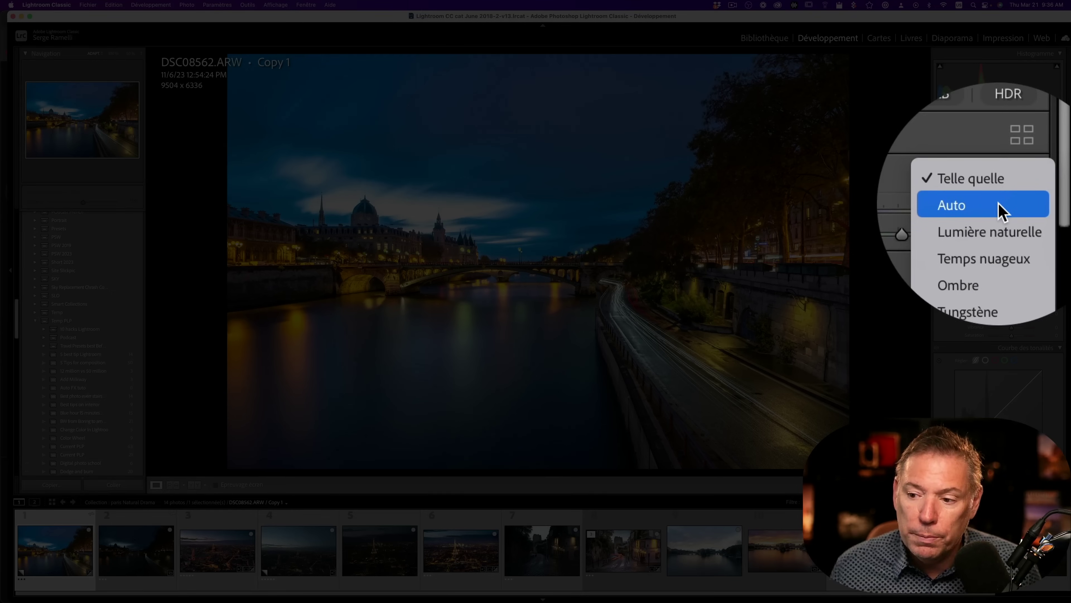
left_click(1046, 205)
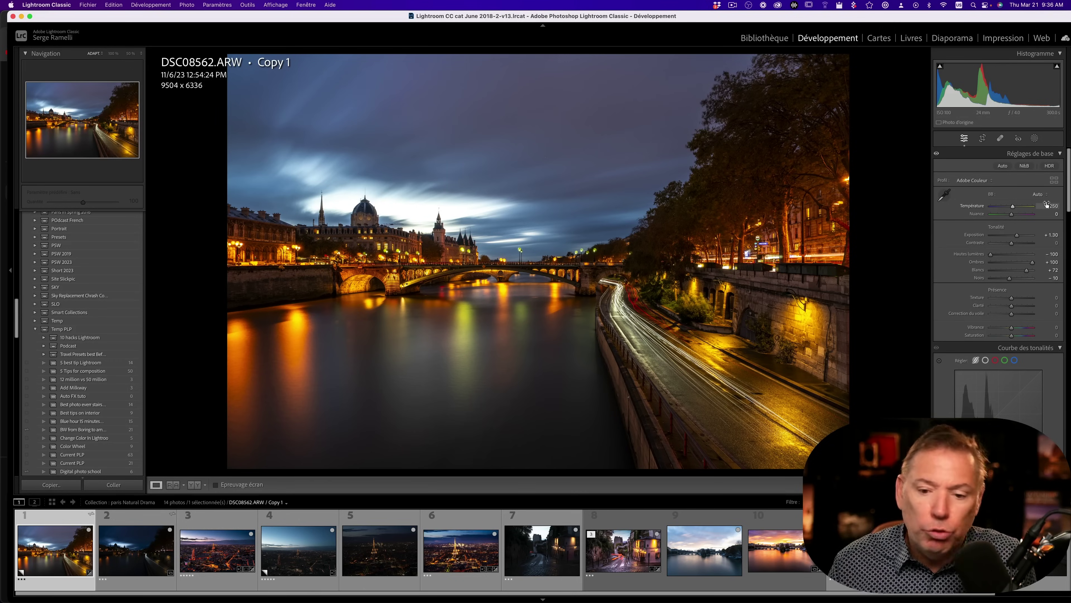
left_click(1041, 194)
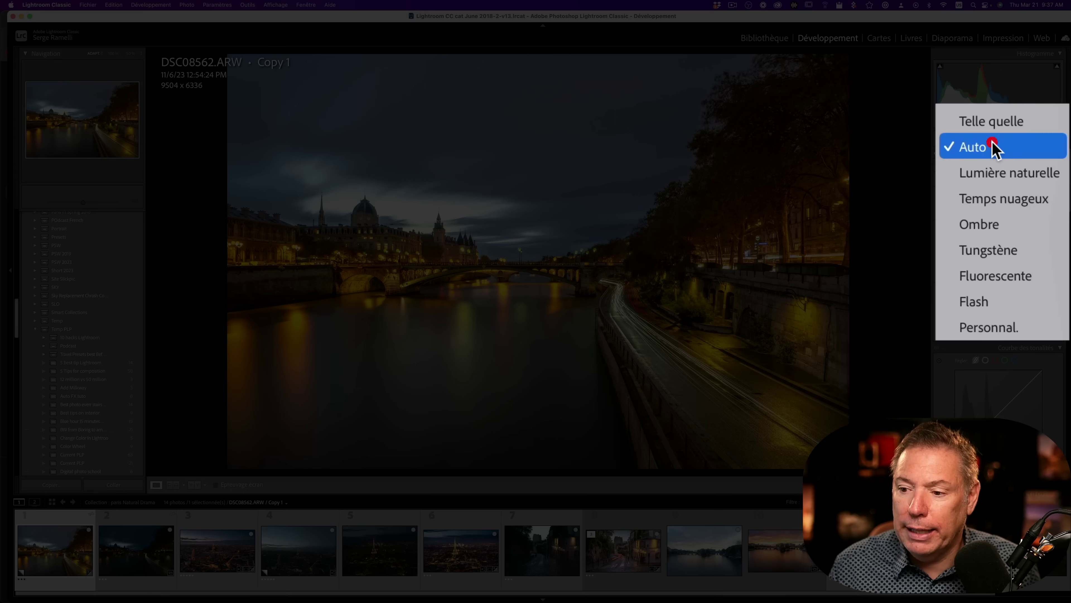
left_click(1010, 171)
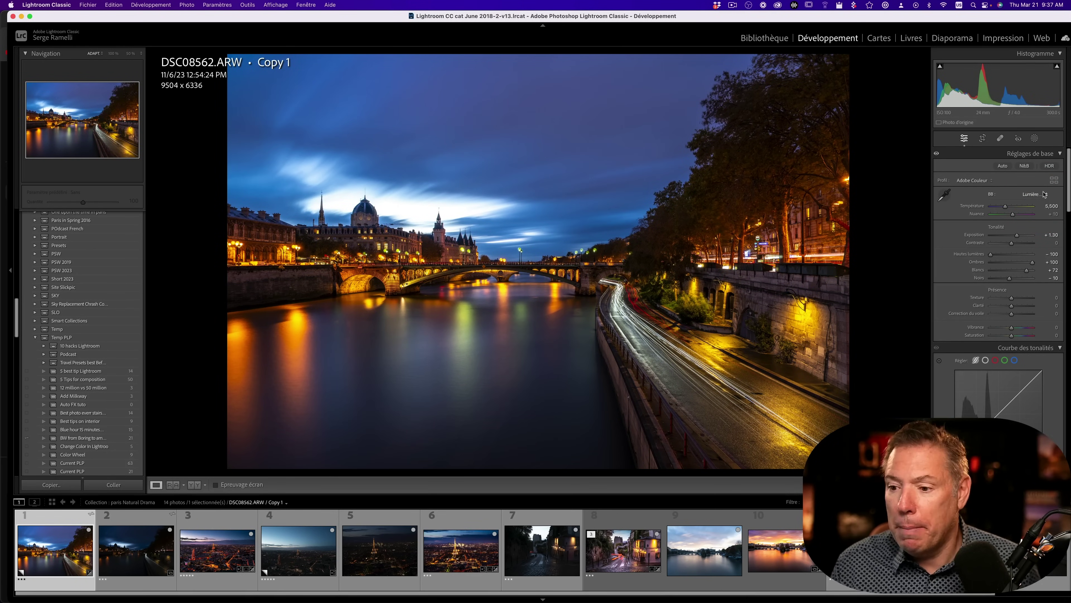
left_click(1041, 195)
left_click(1042, 205)
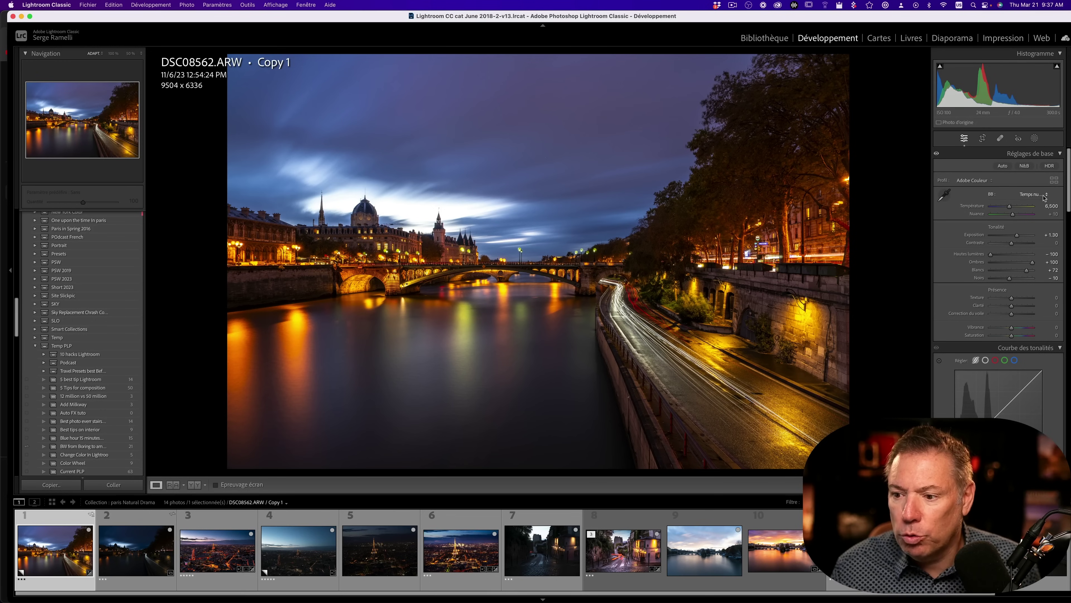
left_click(1045, 195)
left_click(1040, 204)
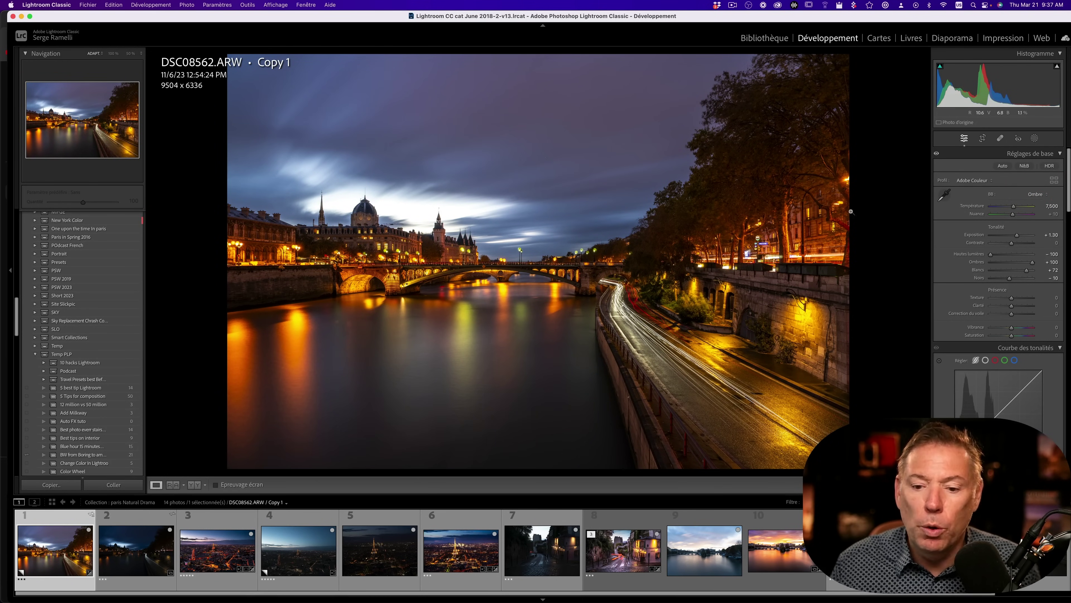
left_click(1041, 195)
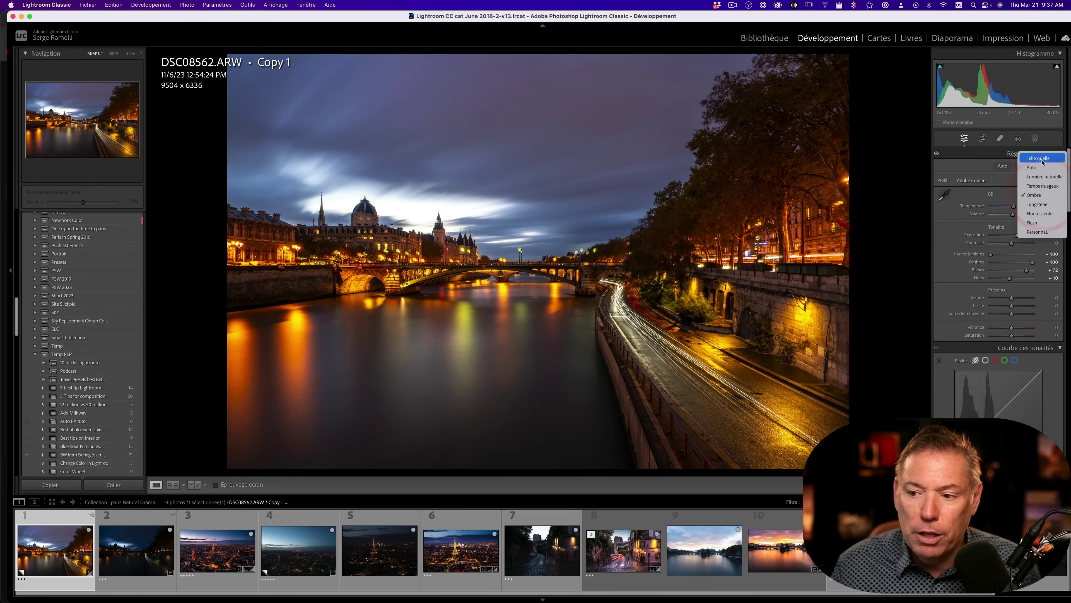
left_click(1042, 160)
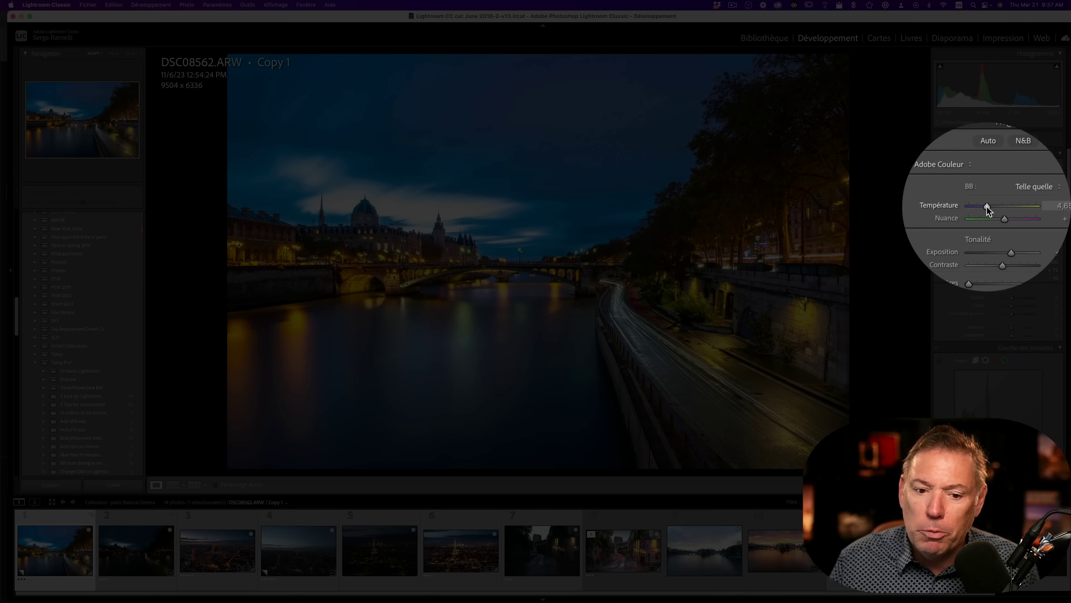
- Warm the white balance to a temperature of 5,799 and shift the tint slightly towards magenta
left_click_drag(987, 206, 988, 206)
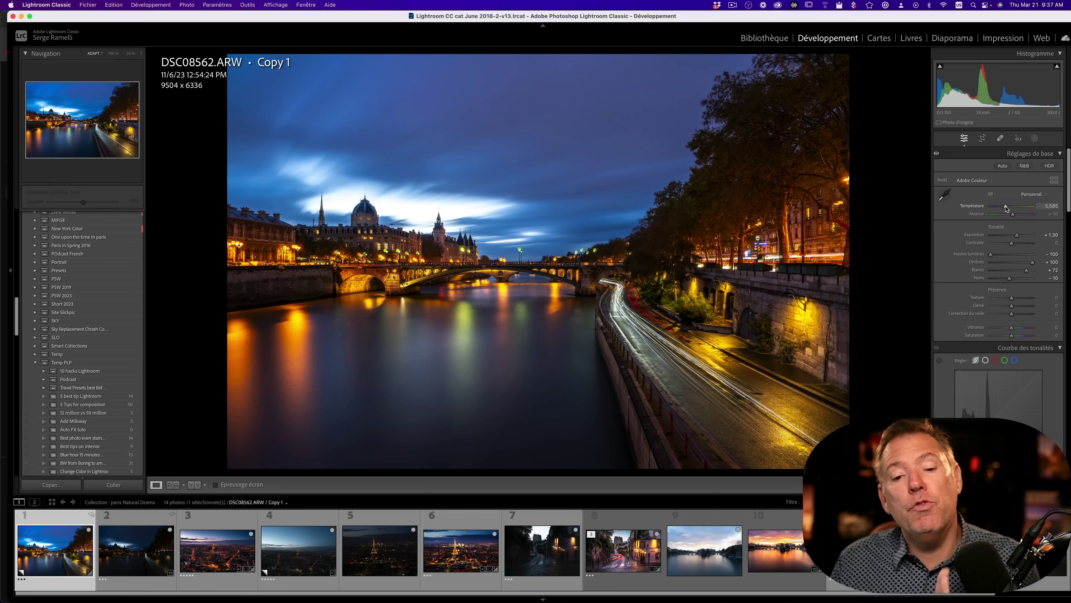
mouse_move(1006, 207)
left_mouse_down()
mouse_move(1018, 207)
mouse_move(1007, 209)
left_mouse_up()
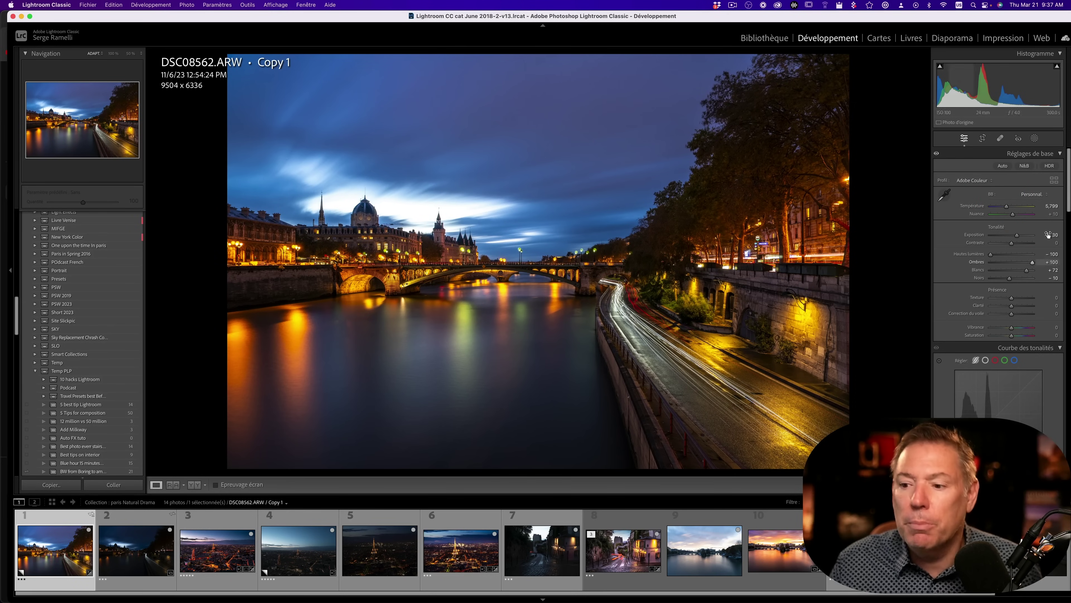
left_click_drag(1013, 216, 1019, 216)
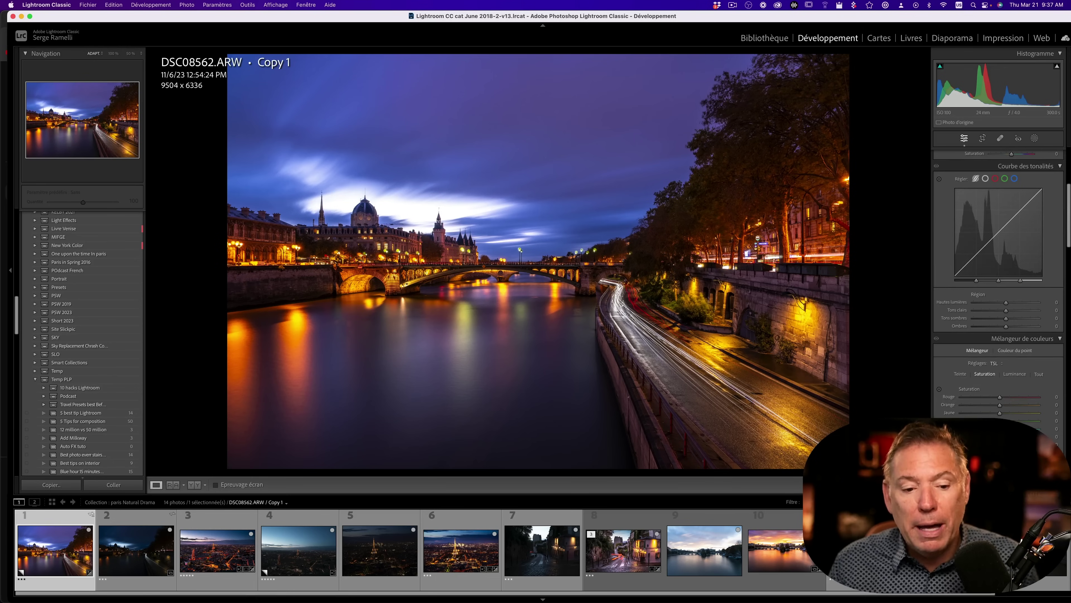
- Sample the orange lights' reflection as a point colour, with a hue shift of -4 and a saturation shift of -1
scroll(998, 287, "down", 5)
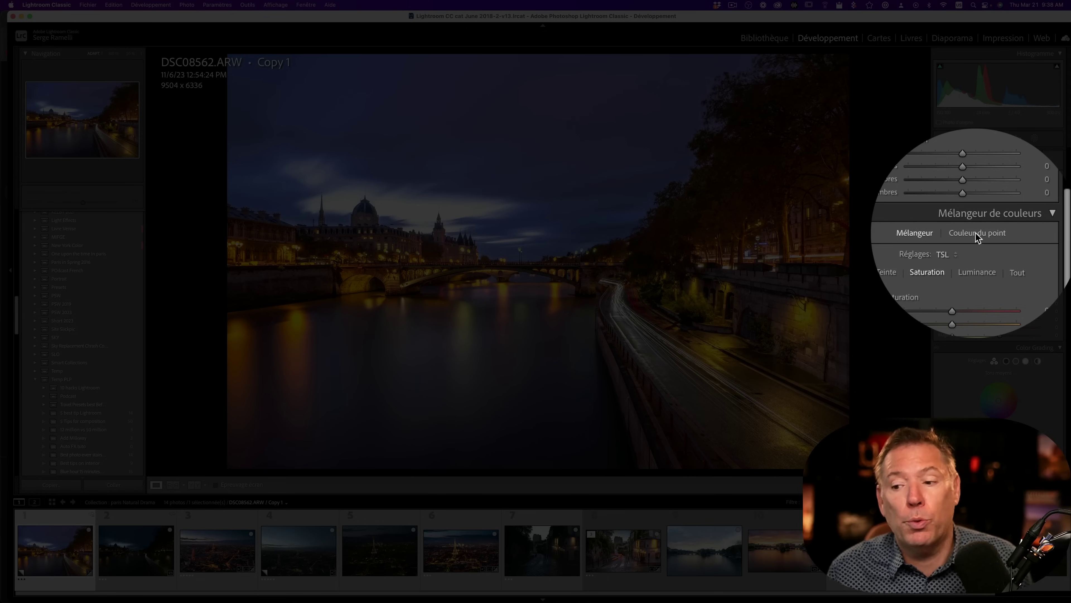
left_click(977, 235)
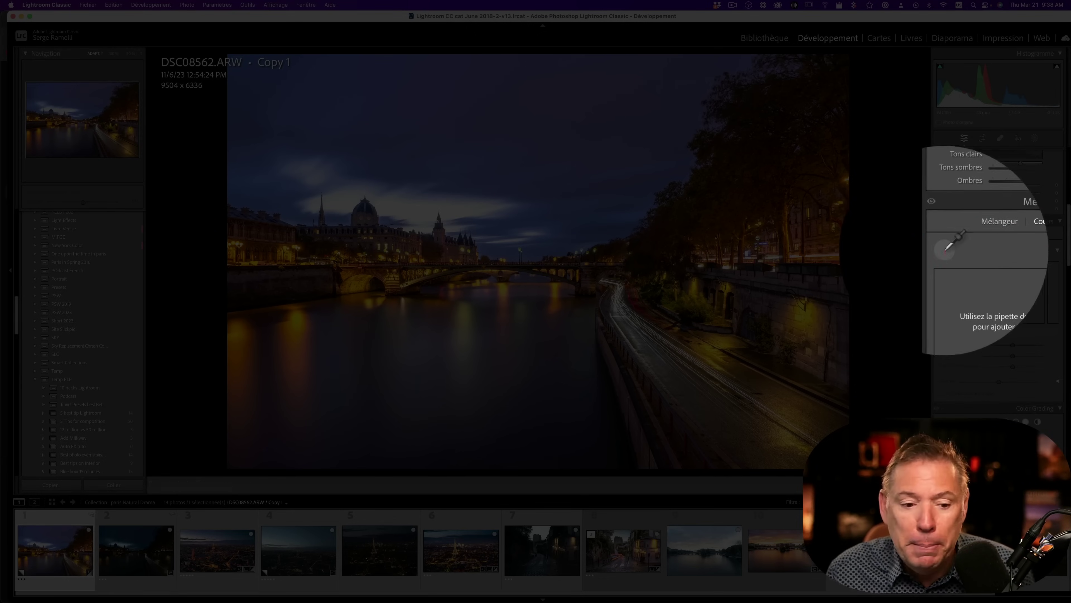
left_click(944, 249)
left_click(400, 323)
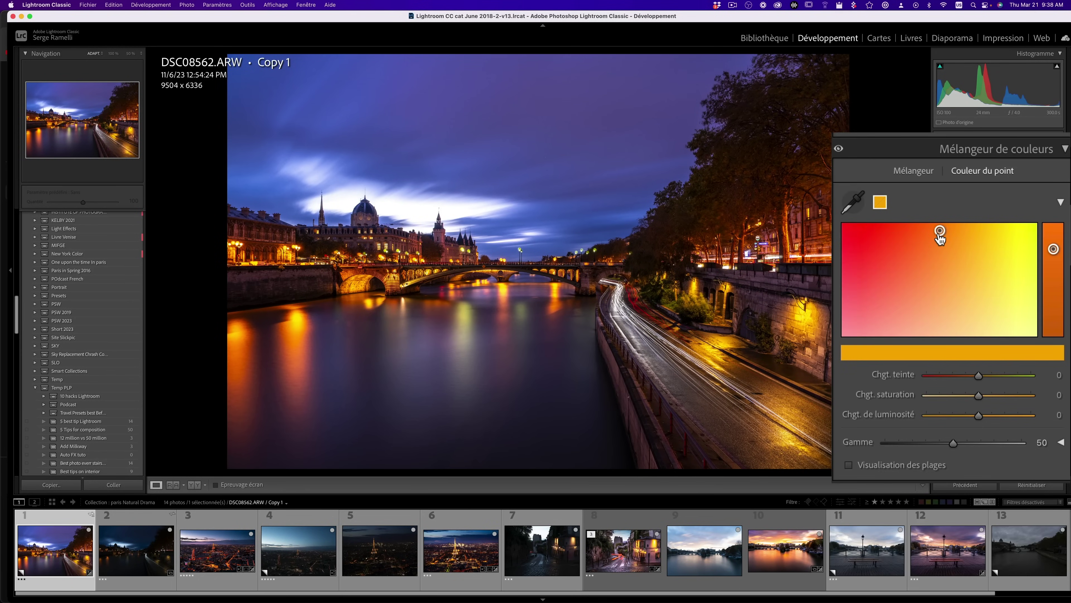
mouse_move(939, 233)
left_mouse_down()
mouse_move(861, 269)
mouse_move(1036, 249)
mouse_move(939, 237)
left_mouse_up()
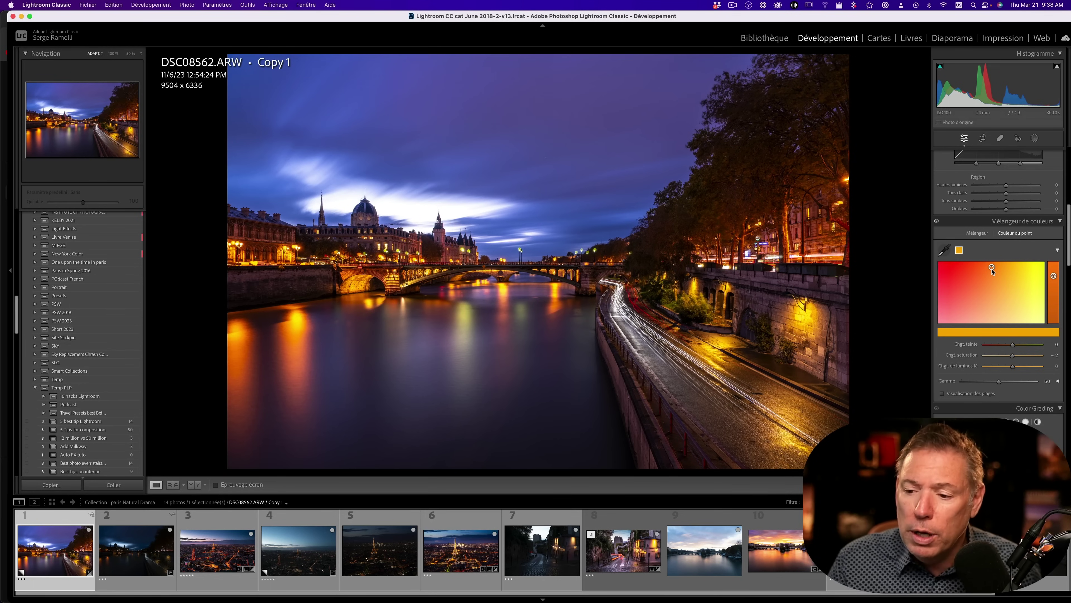
left_click_drag(991, 270, 997, 272)
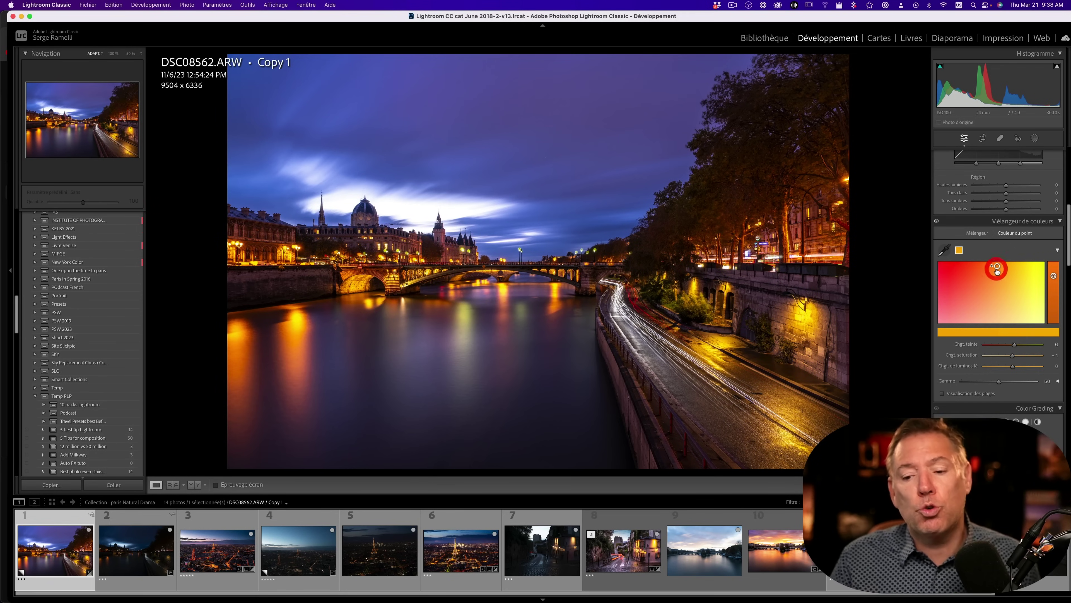
left_click_drag(997, 271, 991, 271)
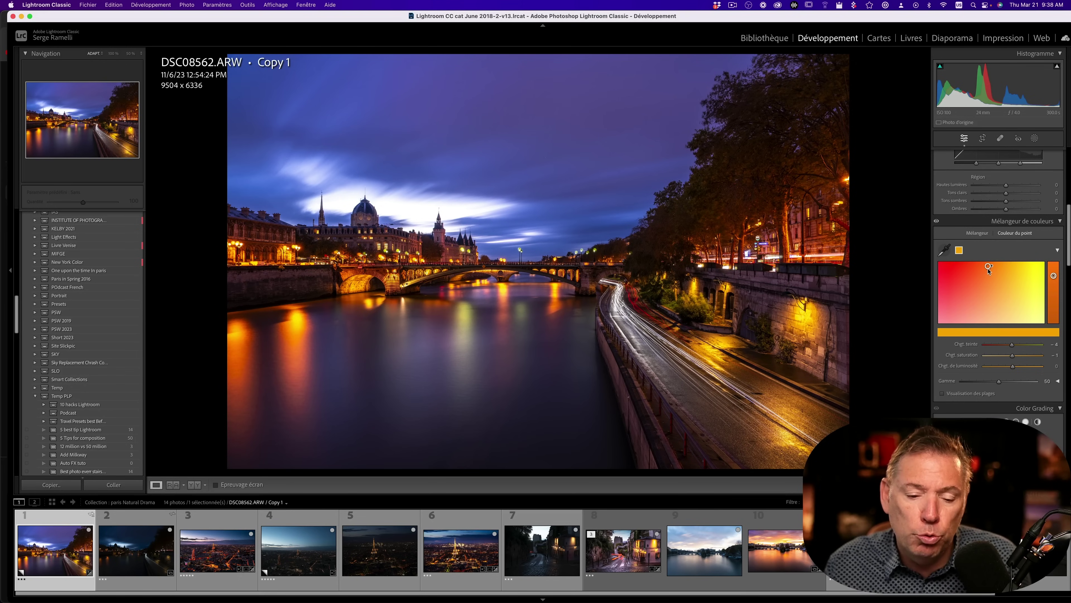
- Sample the blue of the sky as a second point colour and shift its hue slightly towards violet
left_click(944, 249)
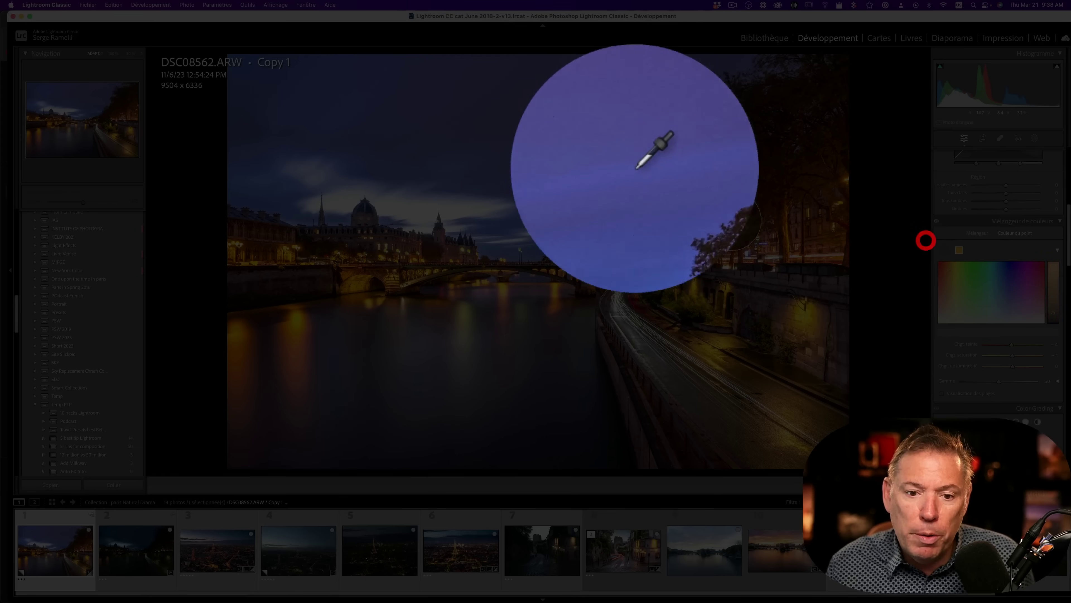
left_click(354, 127)
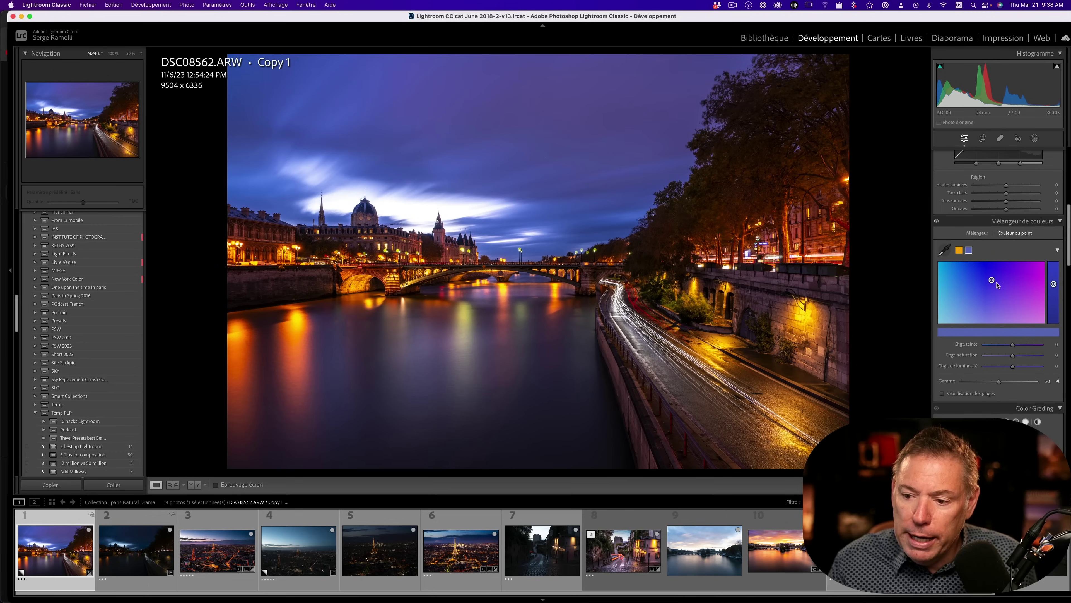
mouse_move(992, 282)
left_mouse_down()
mouse_move(1005, 284)
mouse_move(961, 281)
mouse_move(995, 281)
left_mouse_up()
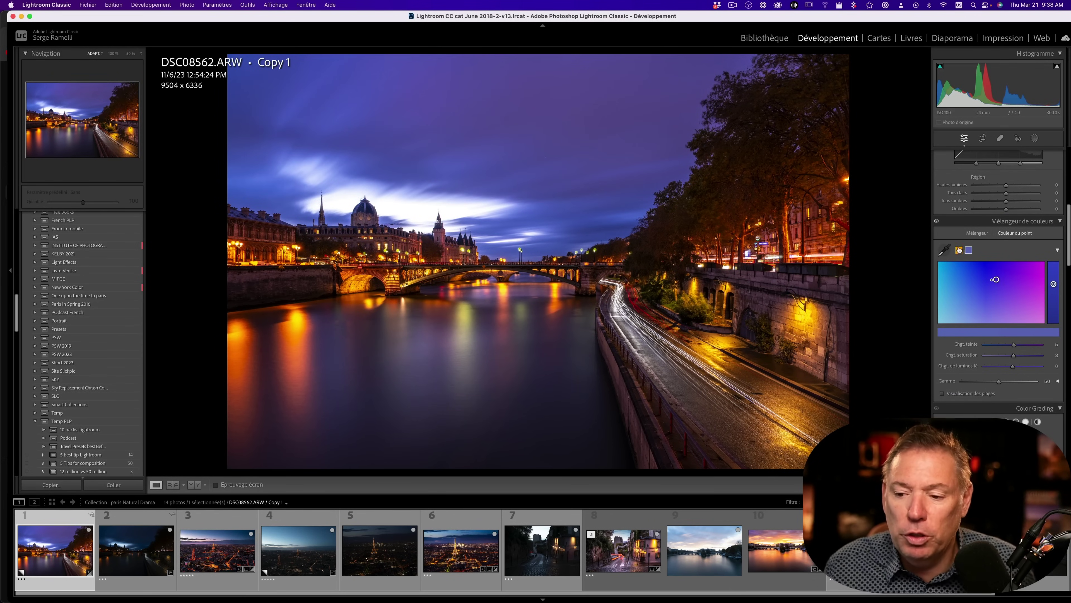
- Toggle the colour mixer adjustments off and on to compare the photo before and after the point colour edits
left_click(935, 222)
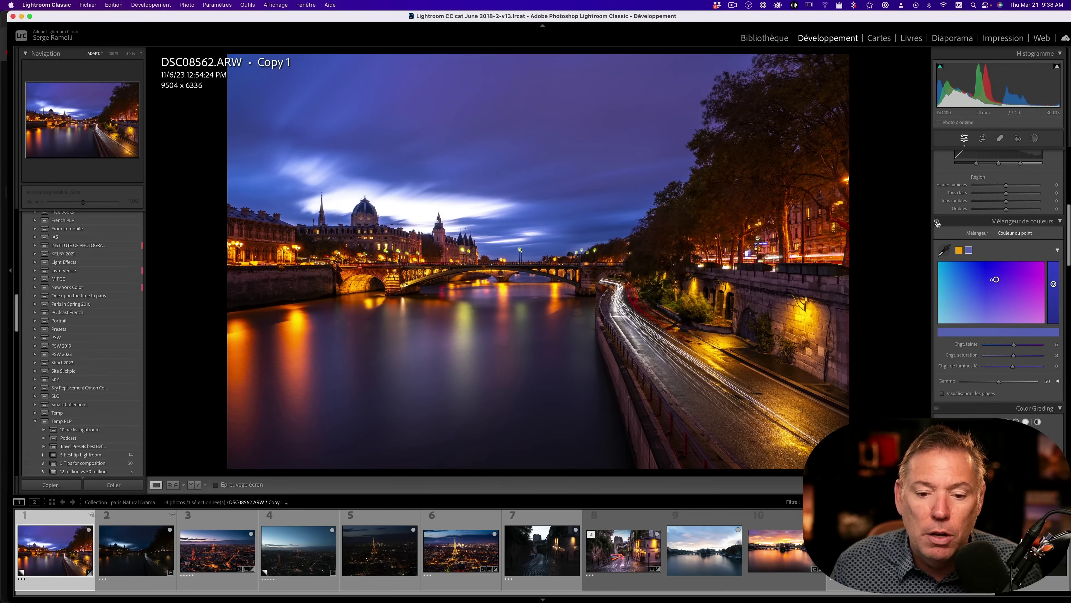
left_click(936, 221)
left_click(937, 222)
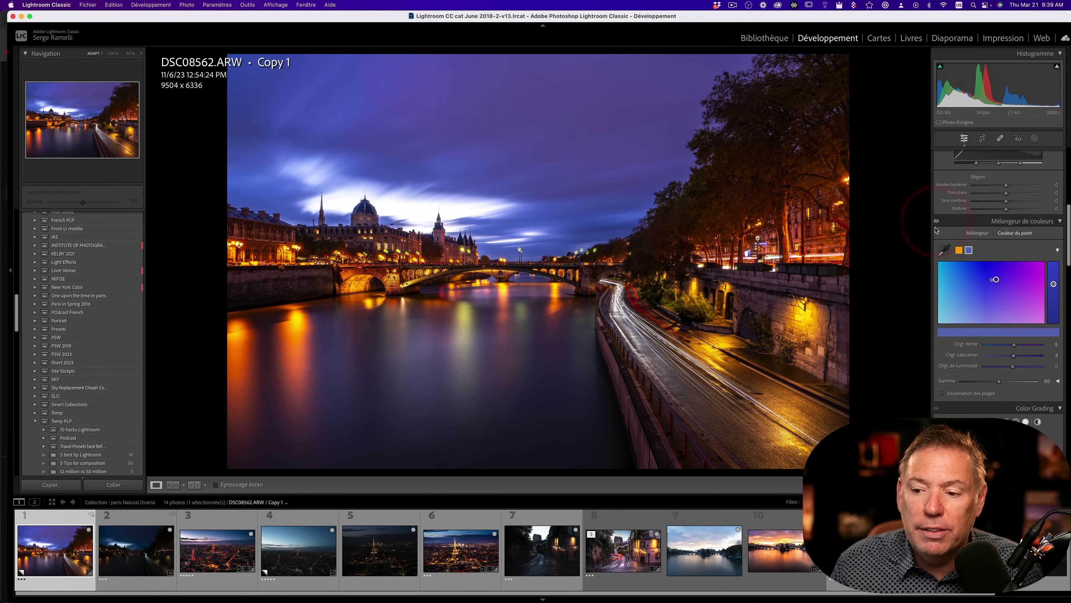
left_click(936, 222)
left_click(936, 221)
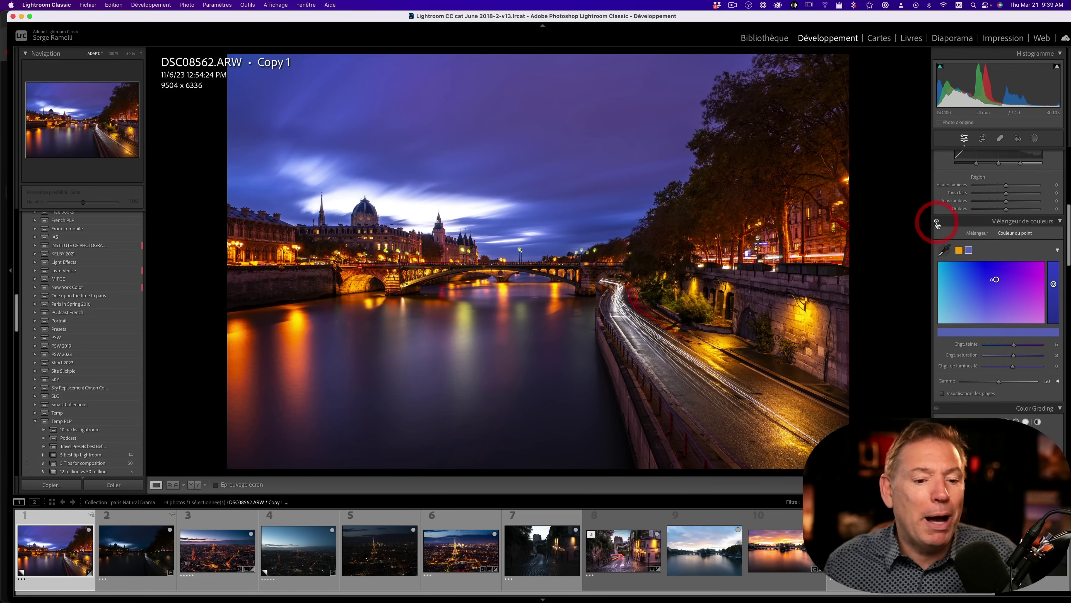
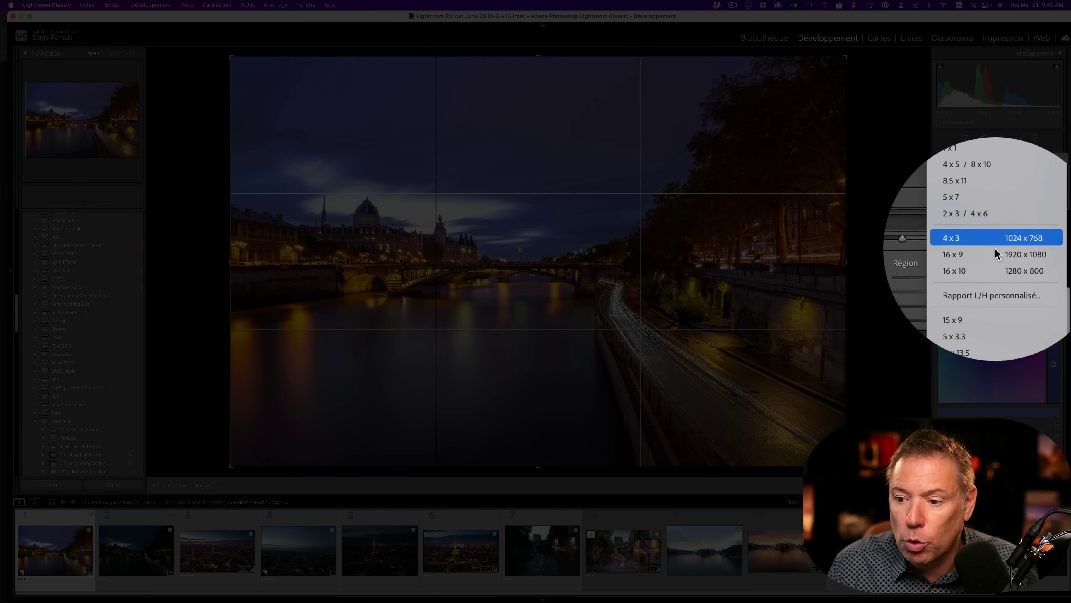
- Crop the photo to the 16 x 9 aspect ratio, trimming the upper part of the sky
left_click(1010, 236)
left_click_drag(718, 333, 721, 272)
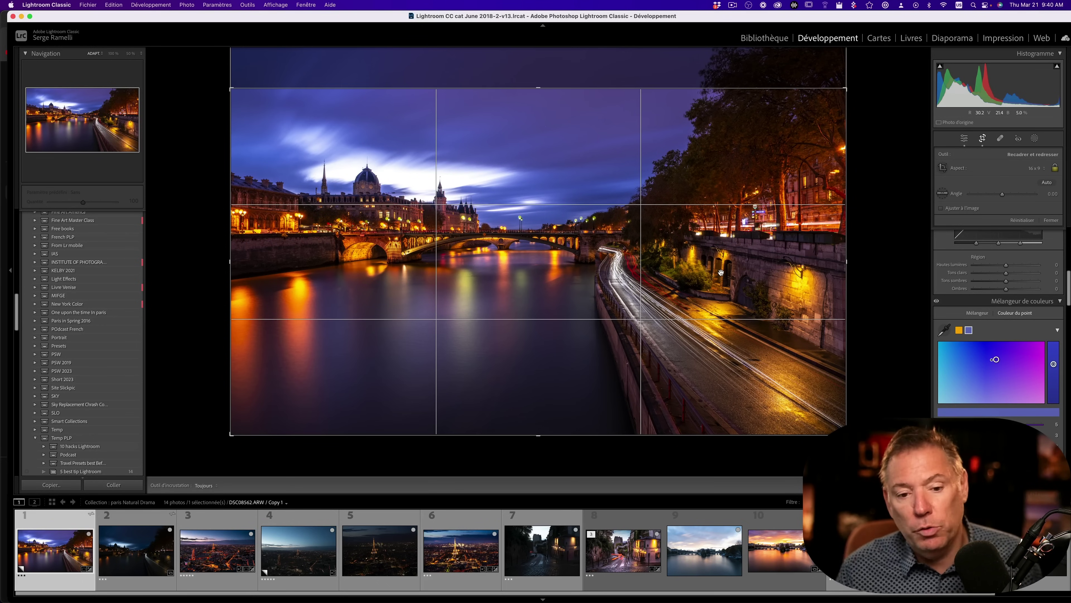
key("Return")
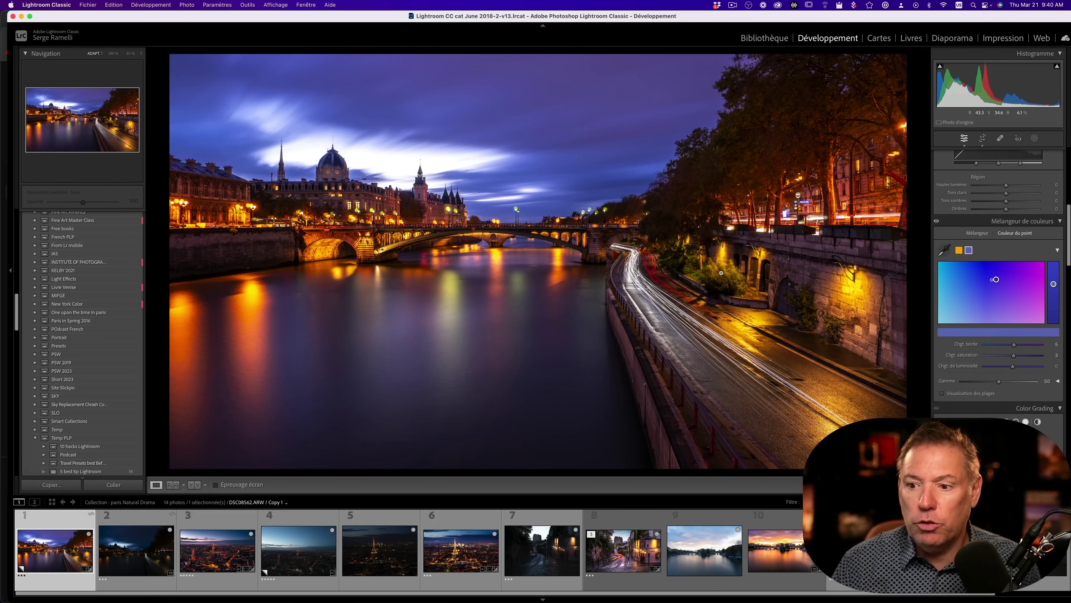
- Review the crop overlay and examine the bridge, riverside buildings and light trails at 100%
left_click(983, 138)
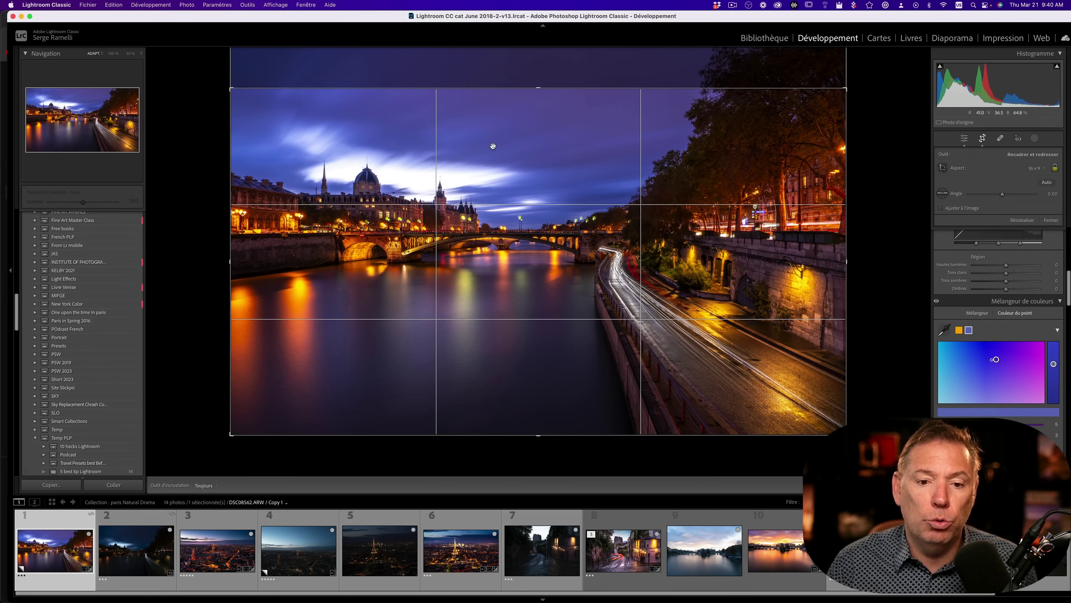
key("Return")
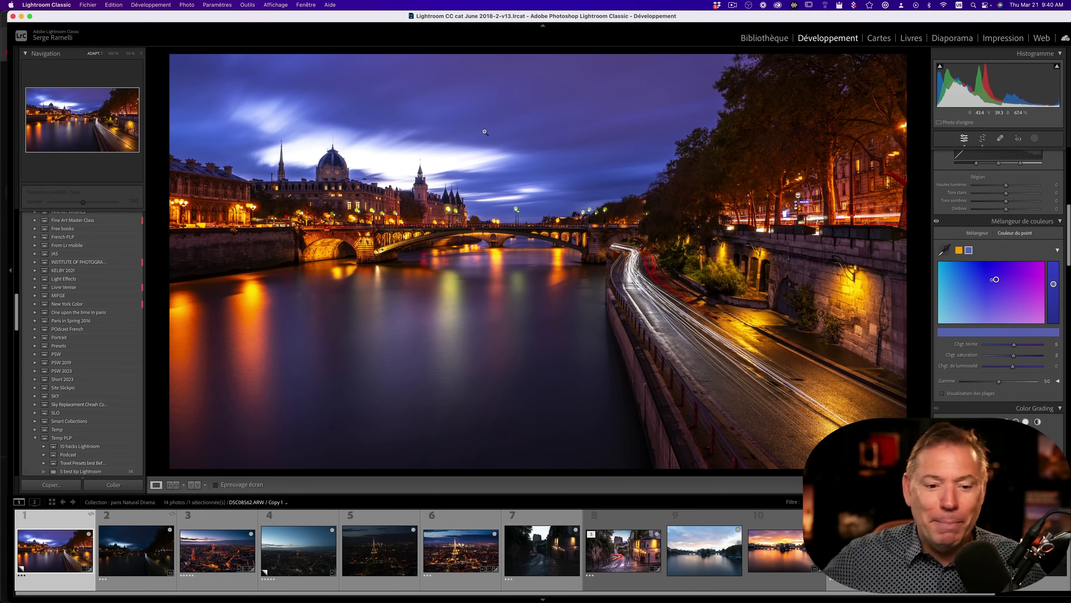
left_click(520, 208)
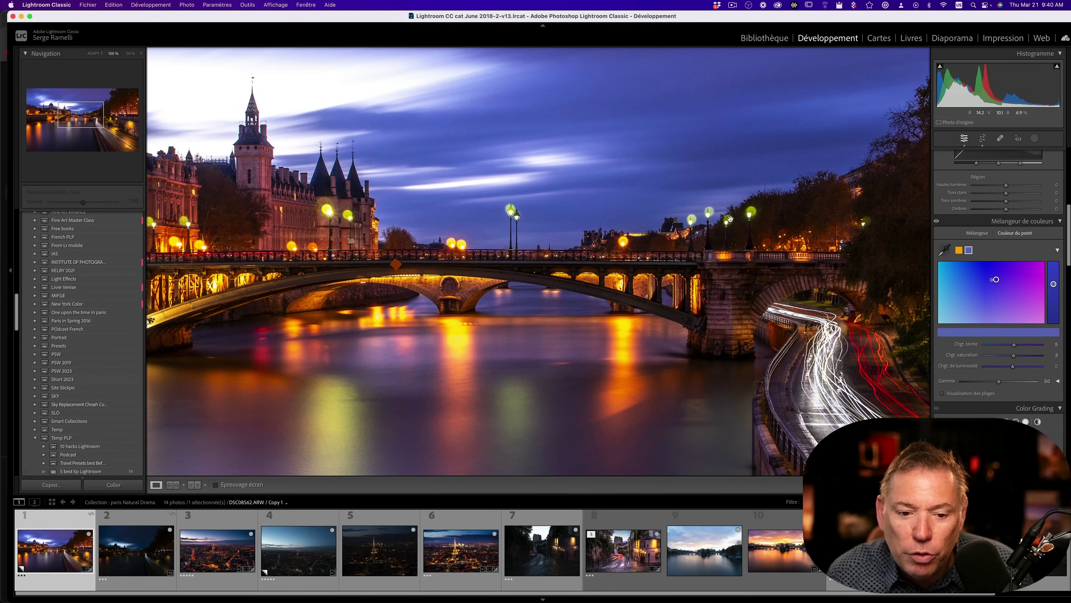
left_click_drag(227, 225, 505, 202)
left_click_drag(324, 218, 604, 232)
left_click_drag(864, 236, 693, 230)
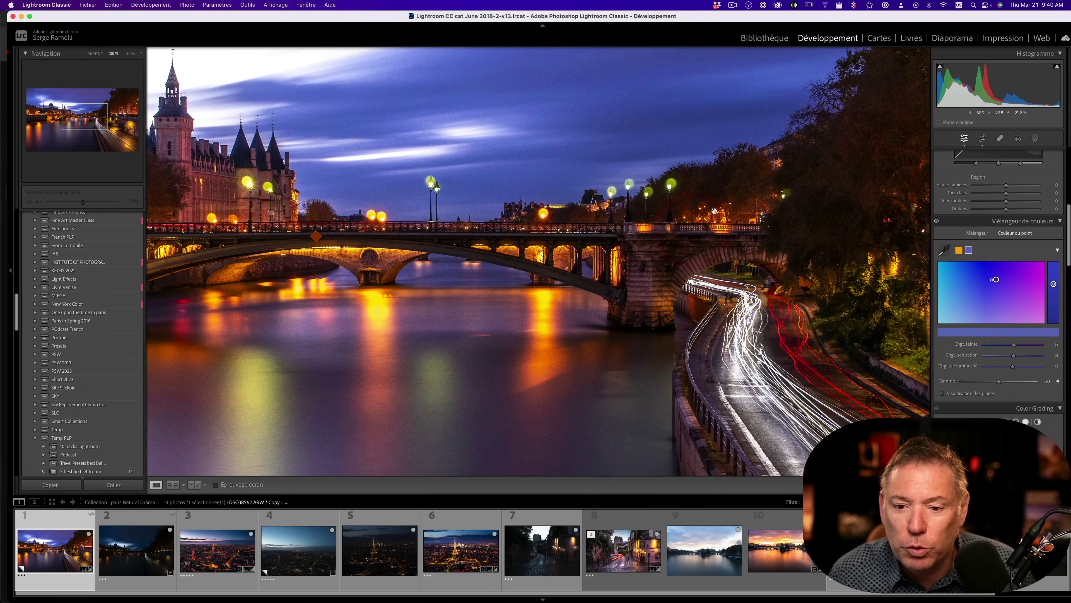
left_click(669, 197)
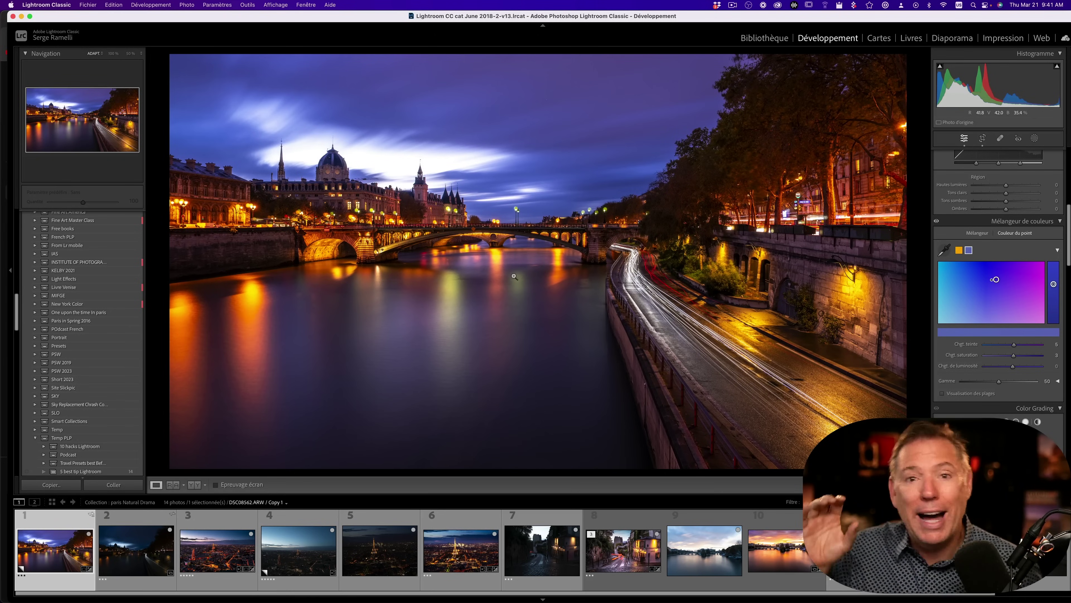
- Add a linear gradient mask from the upper sky down to the bridge and lower its exposure to -0.83
left_click(1035, 139)
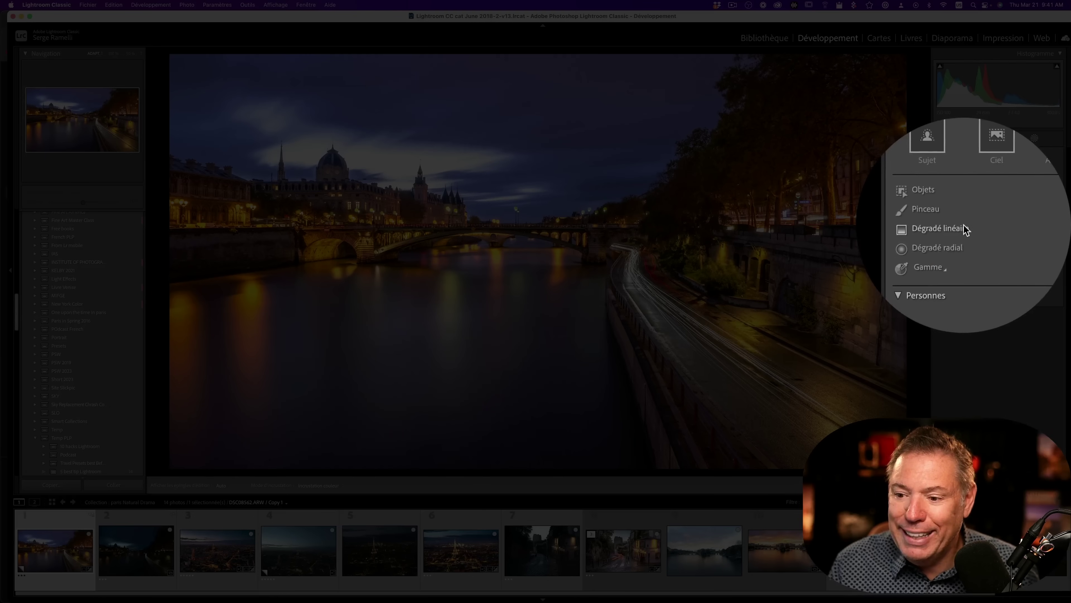
left_click(963, 222)
left_click_drag(467, 75, 469, 232)
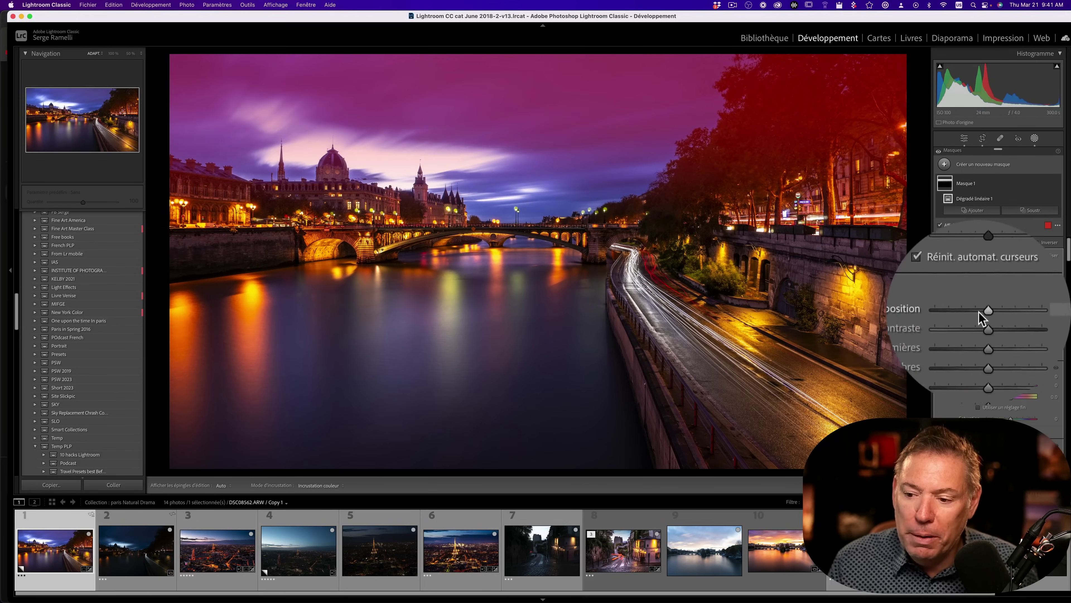
left_click(978, 311)
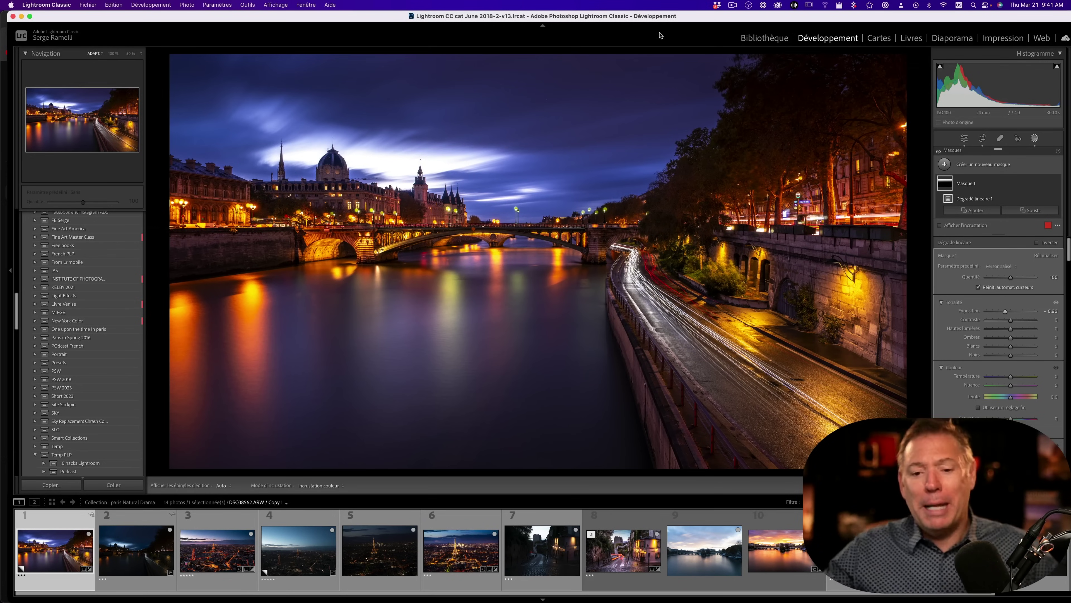
- Intersect the darkening gradient mask with a sky selection so it affects only the sky
left_click(977, 187)
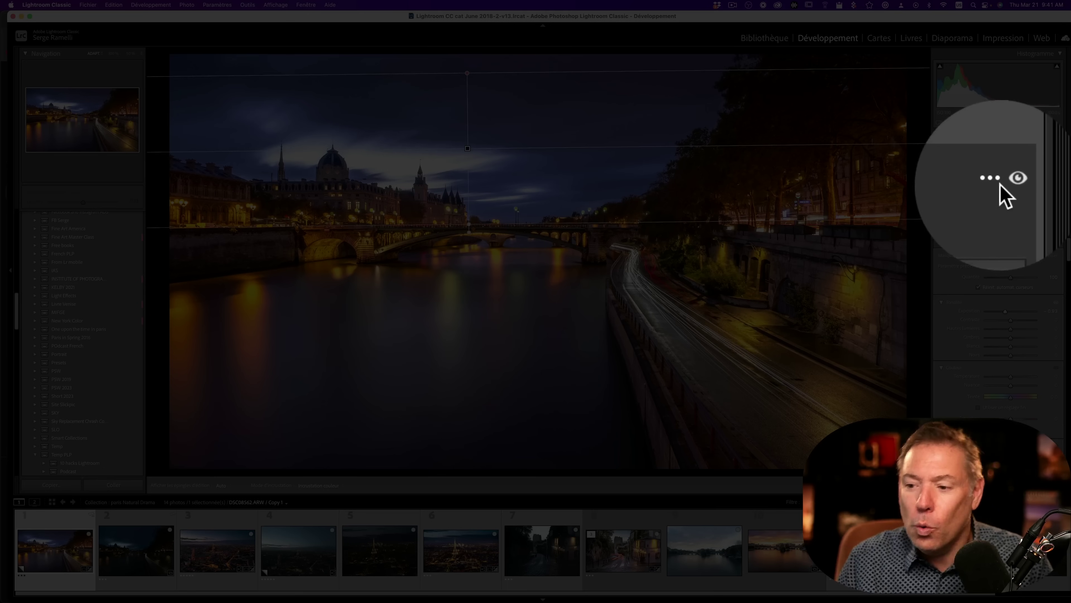
left_click(1048, 183)
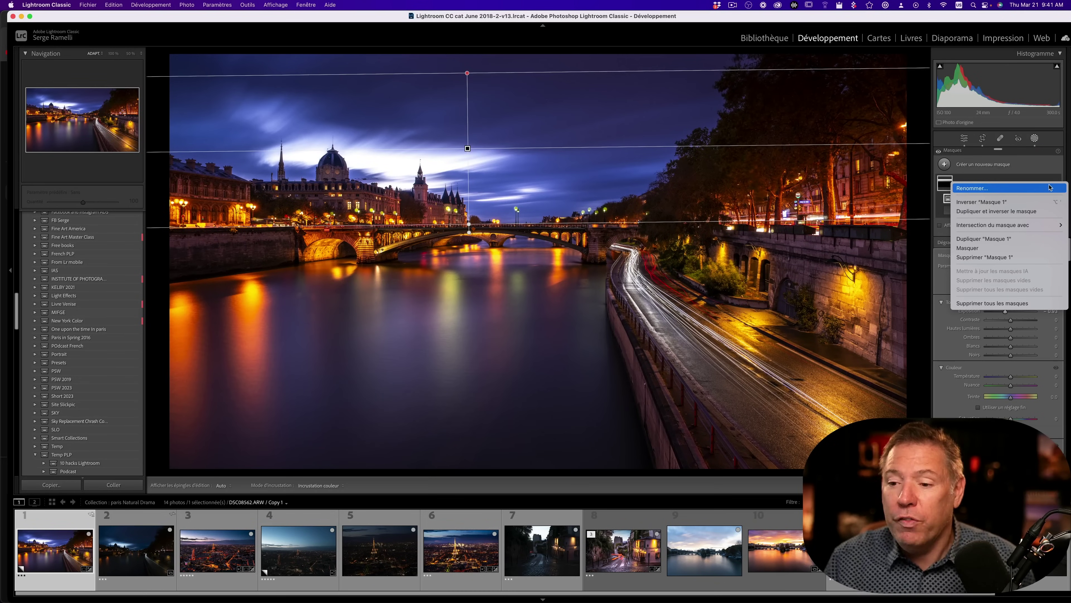
mouse_move(1038, 229)
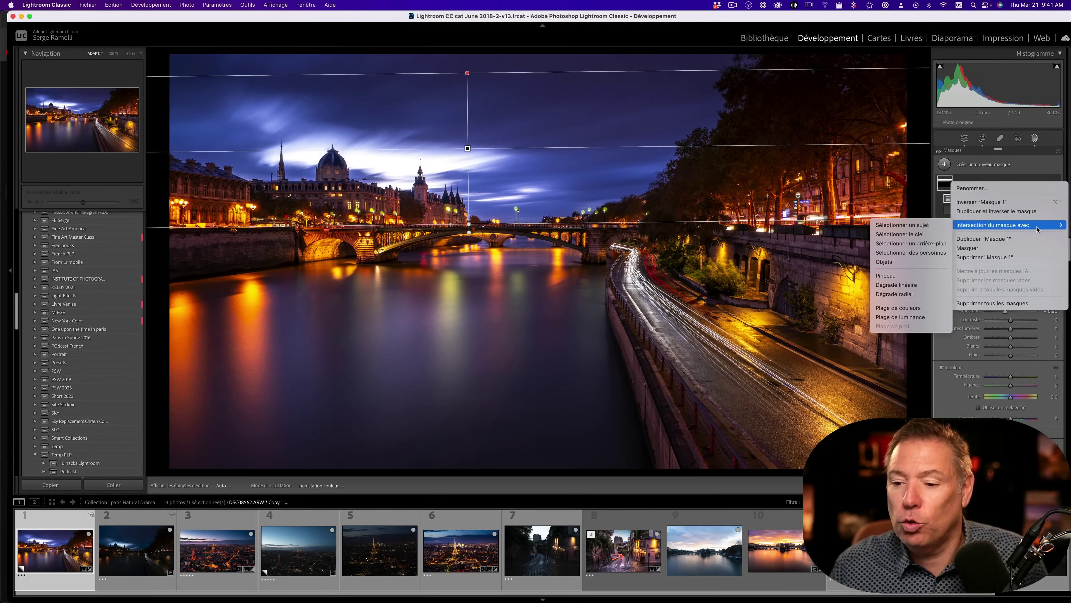
left_click(913, 237)
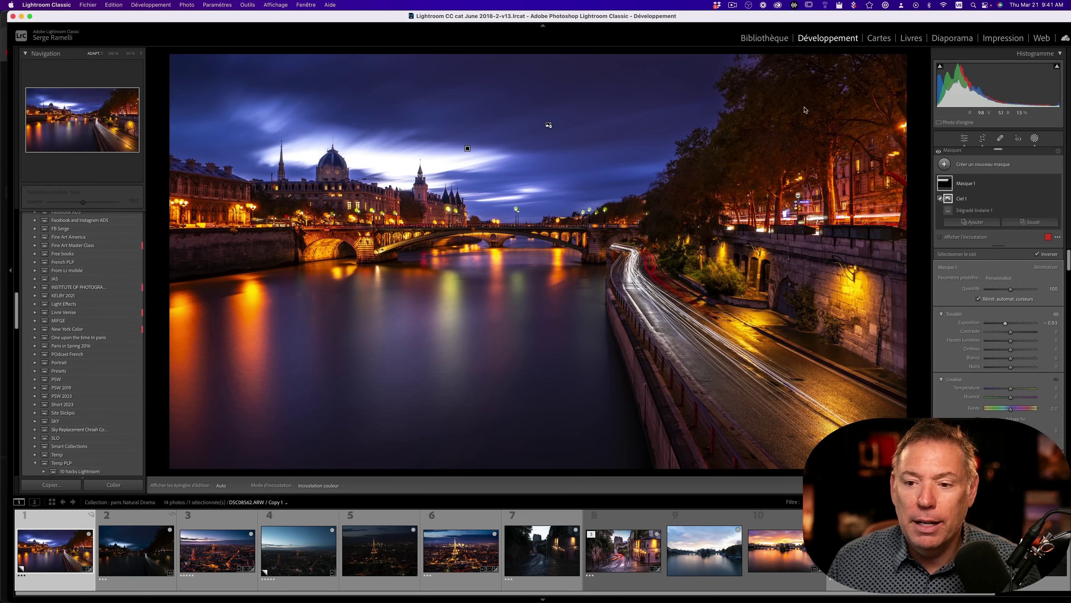
- Toggle the sky mask off and on repeatedly to compare the photo with and without the darkening
left_click(1057, 184)
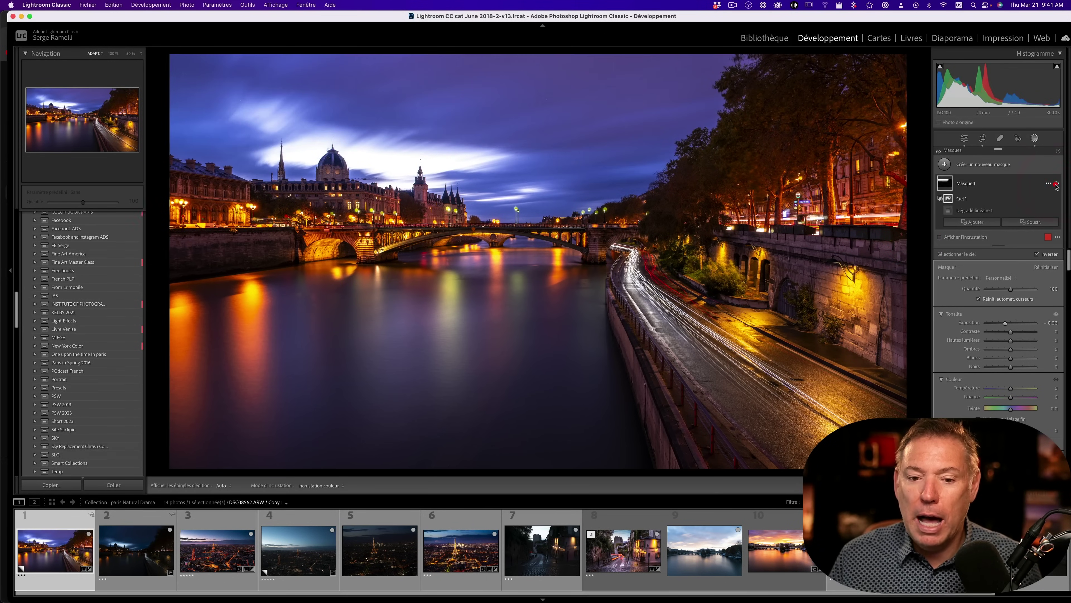
left_click(1056, 184)
left_click(1056, 184)
left_click(1056, 184)
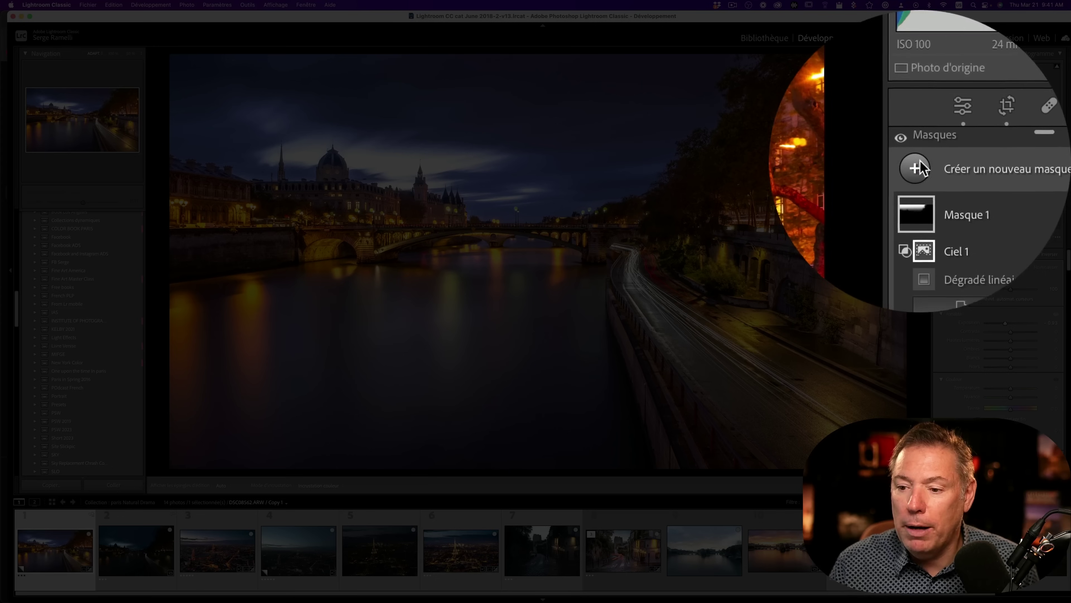
- Add a second linear gradient mask rising from the lower edge over the river, with exposure -0.78
left_click(972, 222)
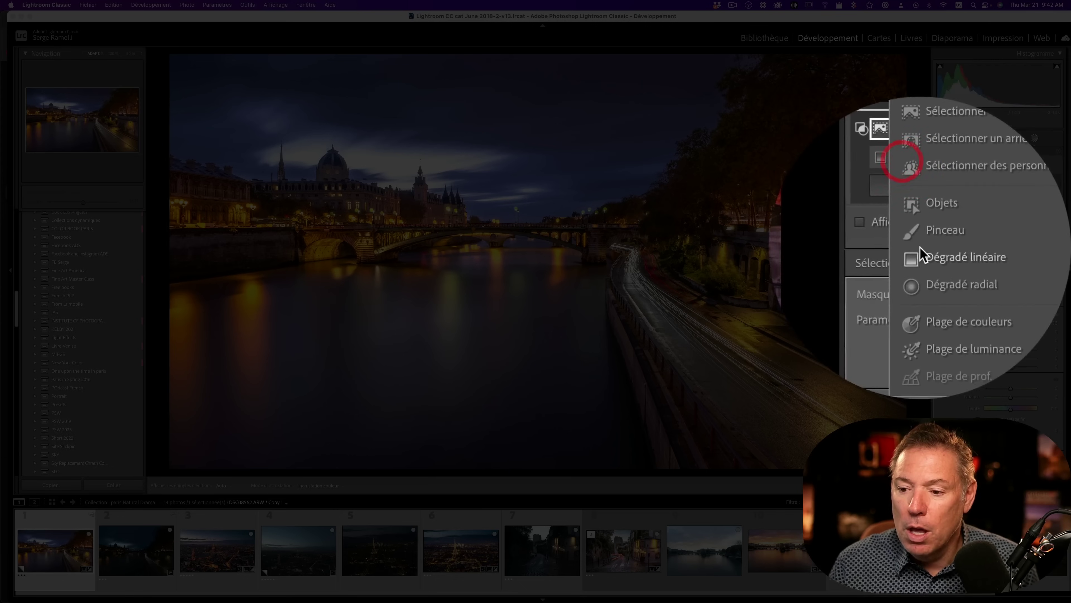
left_click(976, 249)
left_click_drag(441, 429, 464, 296)
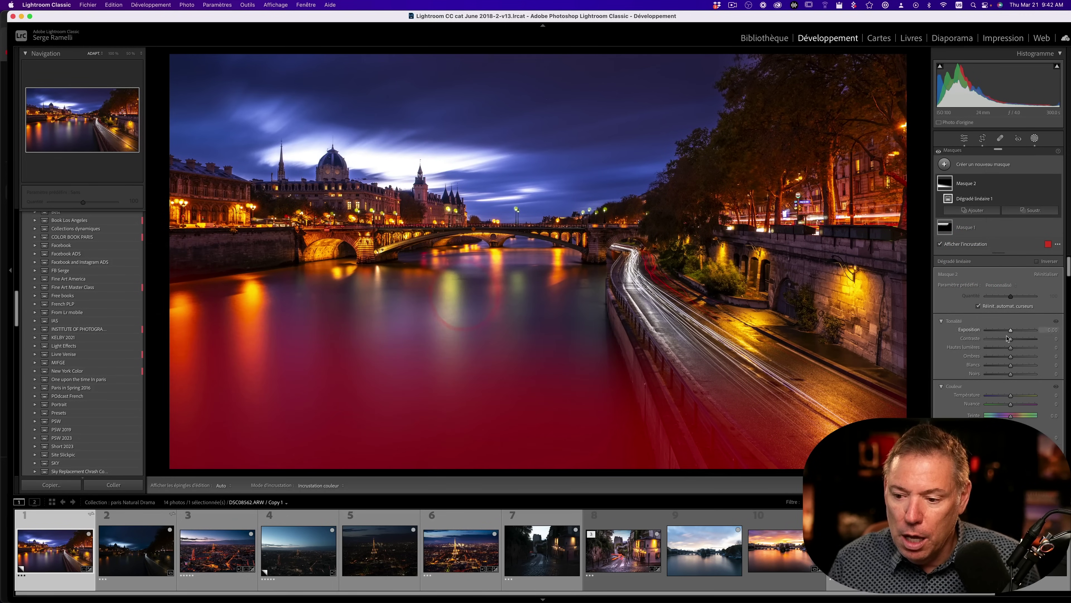
left_click_drag(1011, 329, 968, 332)
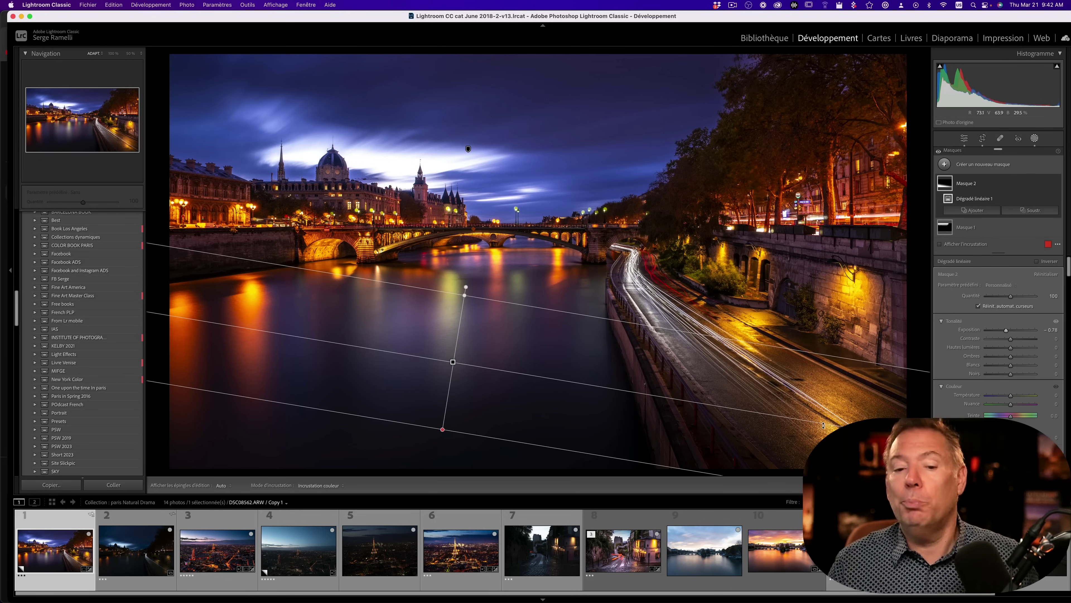
- Start a brush mask with feather 0, flow 100 and density 96
left_click(945, 164)
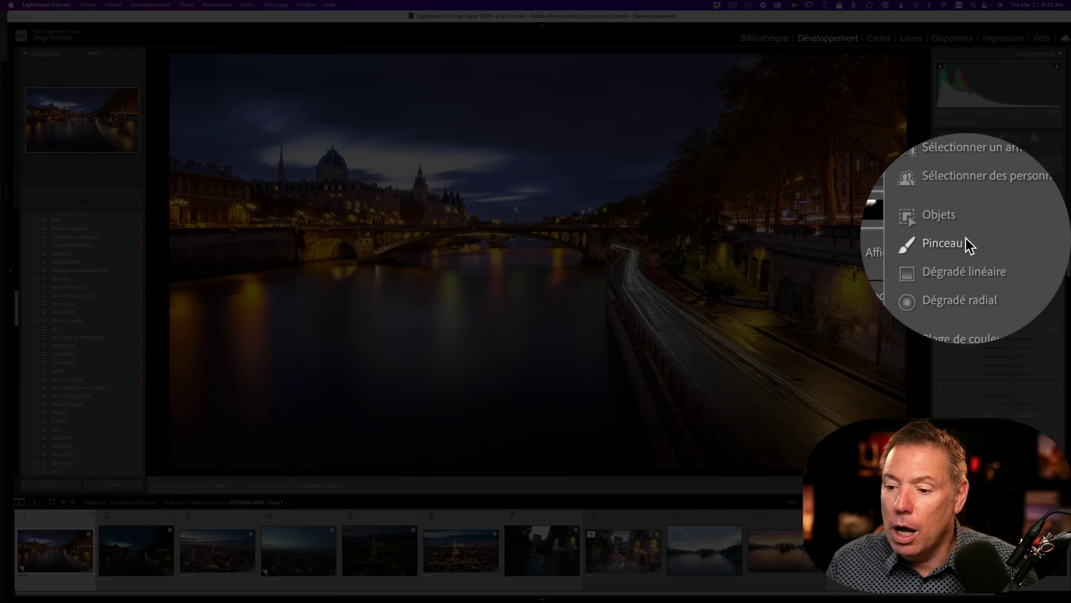
left_click(966, 244)
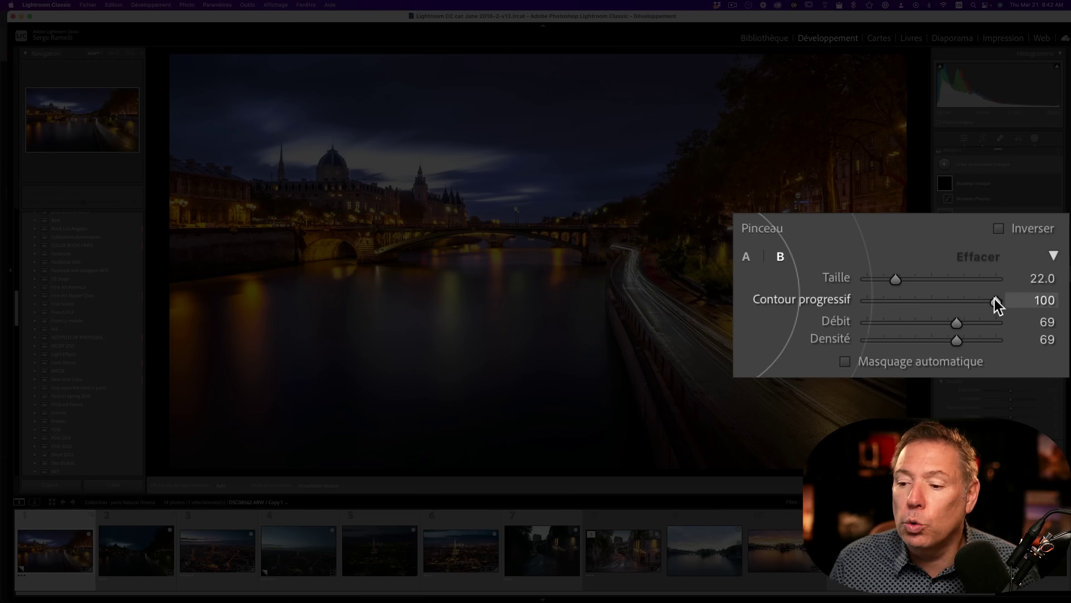
left_click_drag(1030, 299, 1033, 330)
mouse_move(951, 350)
left_mouse_down()
mouse_move(1018, 349)
mouse_move(996, 340)
left_mouse_up()
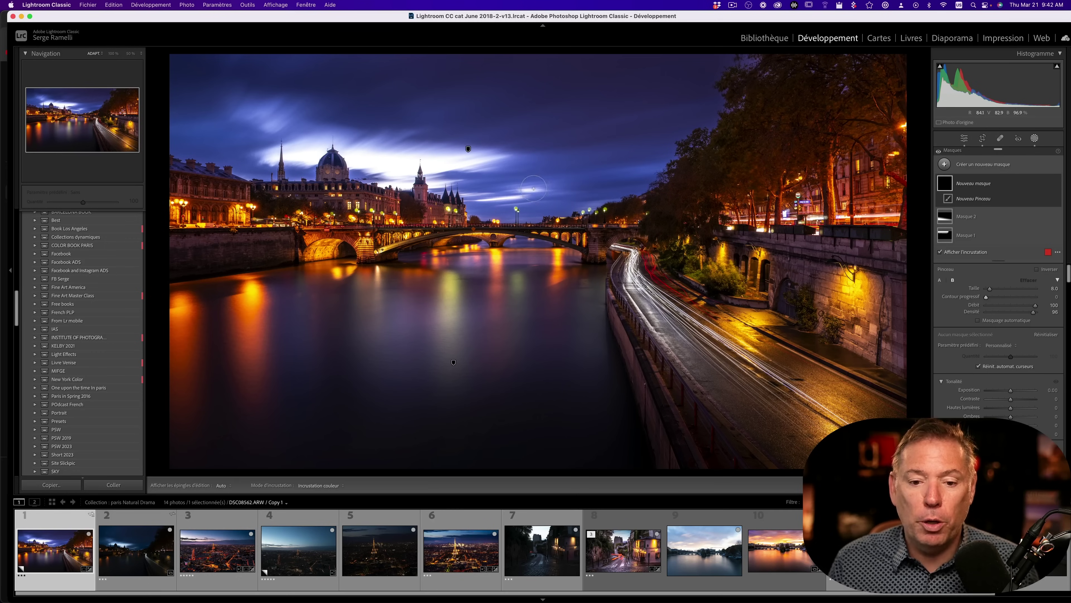
- Paint a hard-edged zigzag stroke across the upper sky and raise the brush mask's exposure to 1.94
key("h")
mouse_move(330, 90)
left_mouse_down()
mouse_move(511, 95)
mouse_move(563, 116)
left_mouse_up()
key("o")
left_click_drag(1012, 404, 1023, 404)
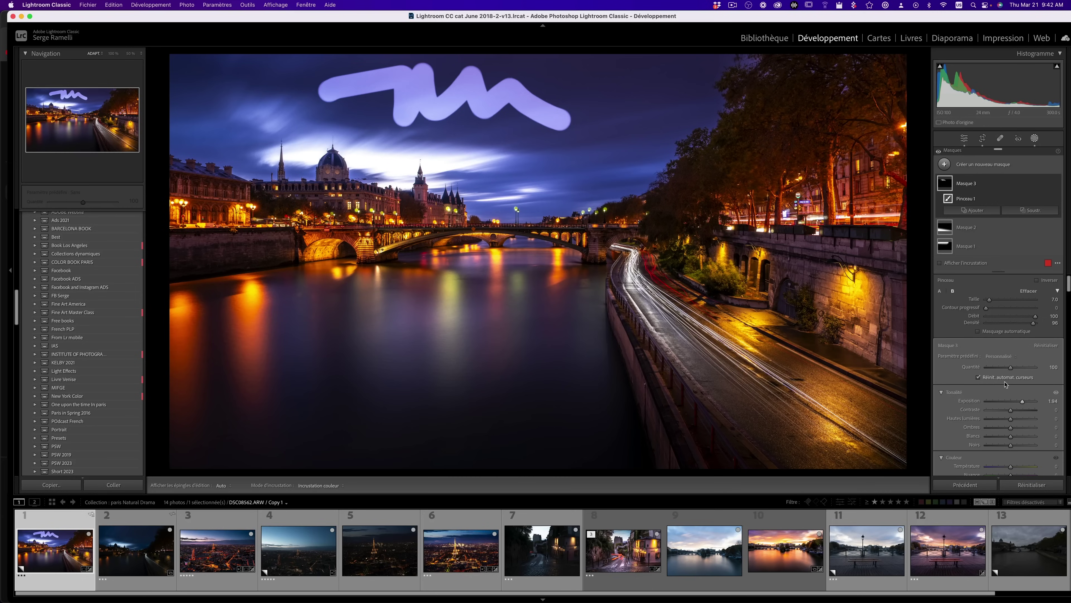
- Set the brush feather to 100 and paint a soft-edged stroke across the bright clouds
double_click(961, 307)
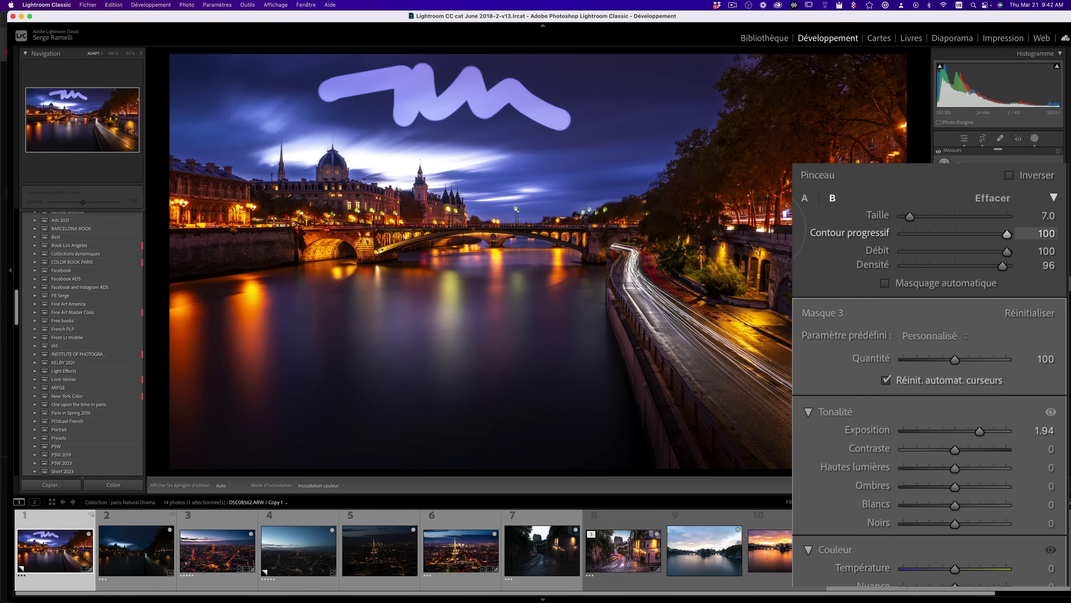
key("h")
mouse_move(335, 138)
left_mouse_down()
mouse_move(357, 128)
mouse_move(374, 140)
mouse_move(531, 152)
mouse_move(565, 168)
mouse_move(645, 154)
left_mouse_up()
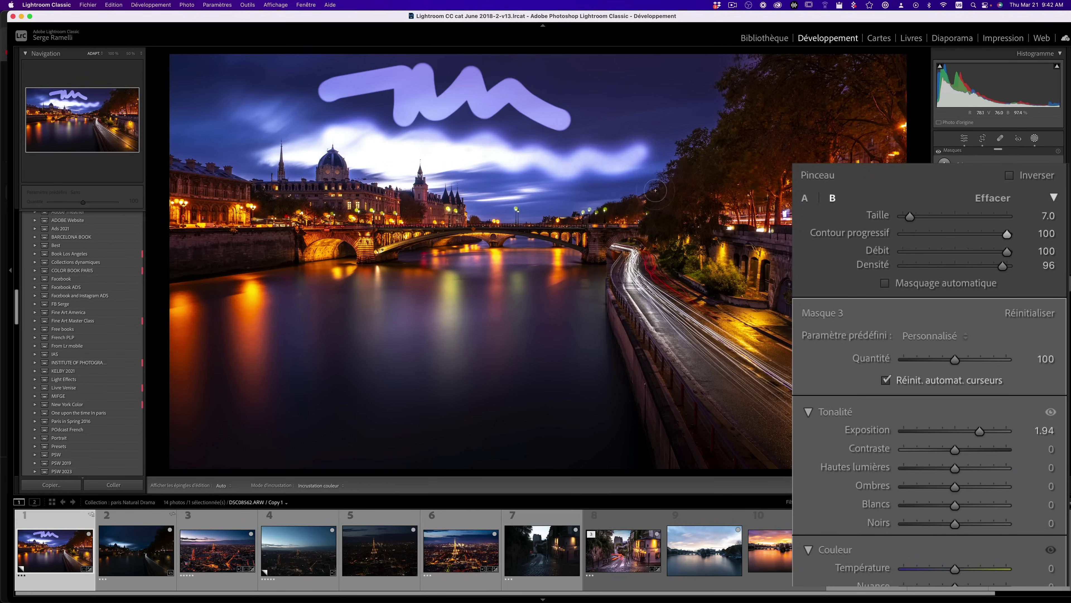
- Lower the brush flow to 71 and density to 73, and paint a faint test stroke in the sky
left_click(977, 251)
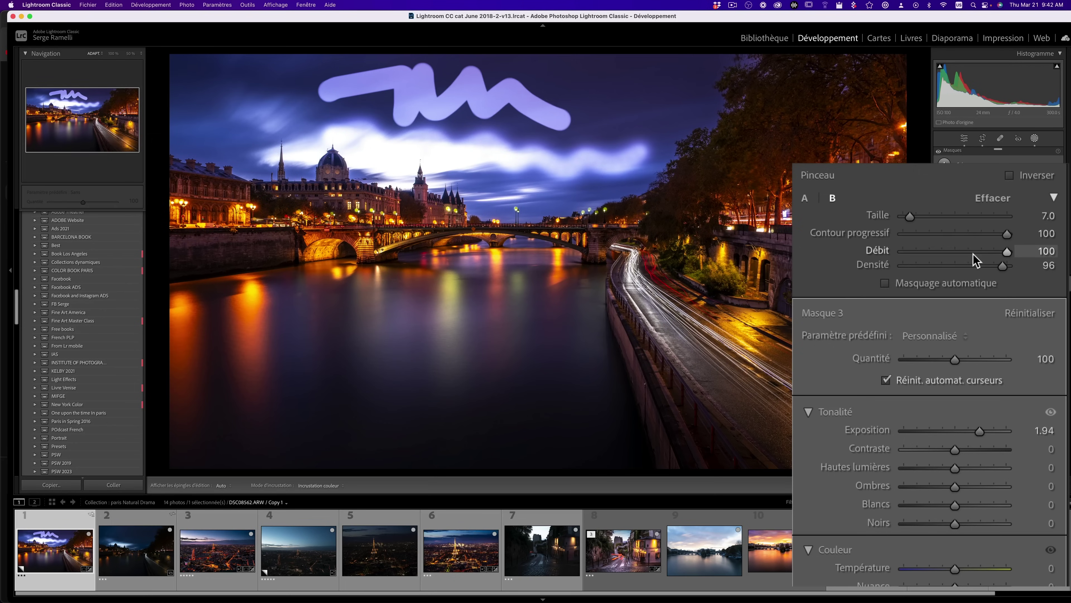
left_click(977, 265)
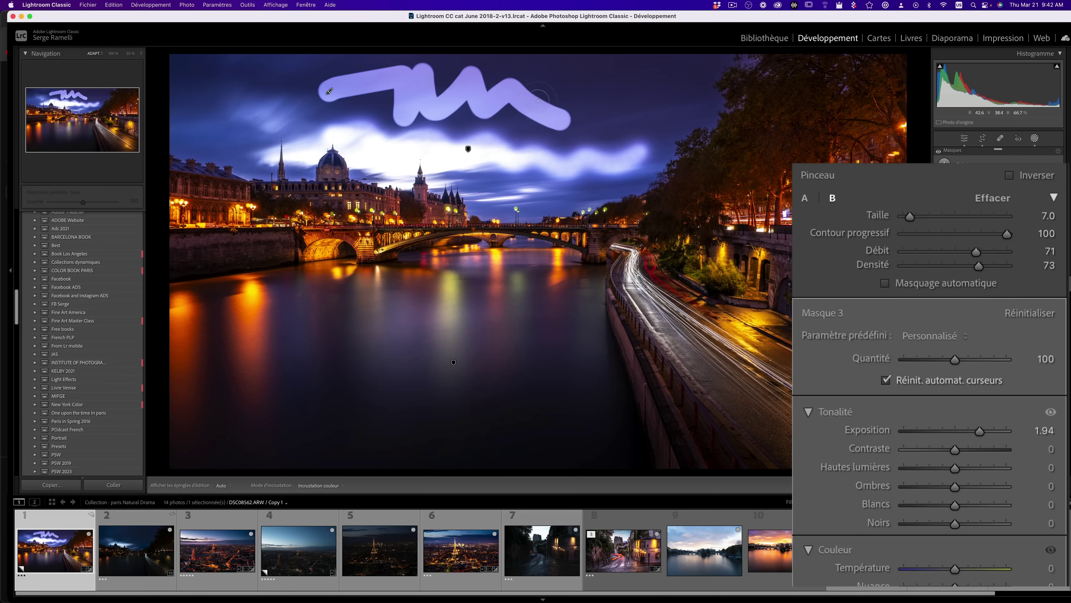
key("h")
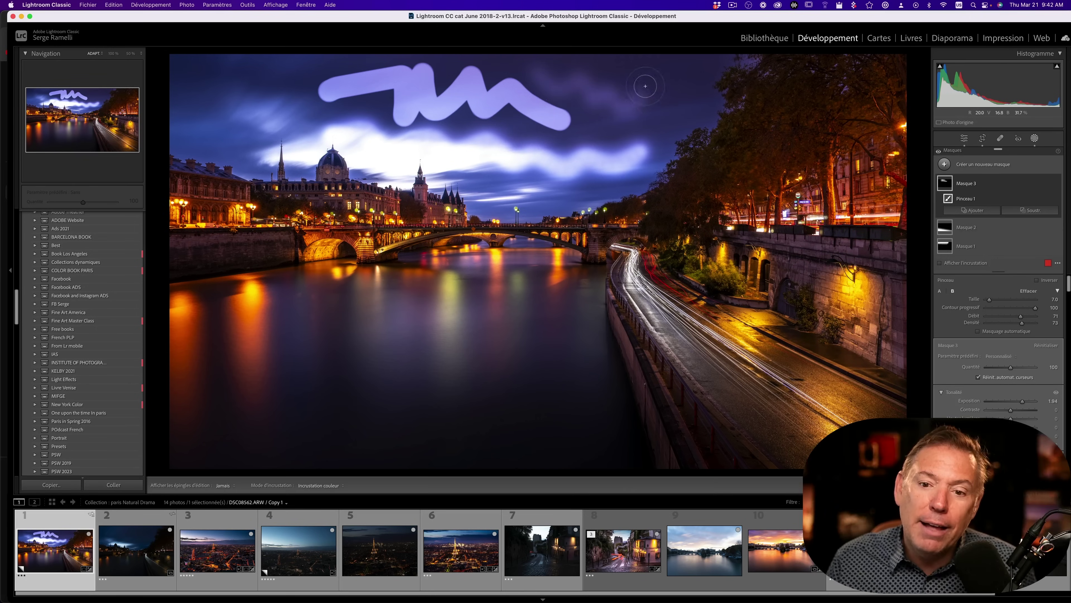
key("h")
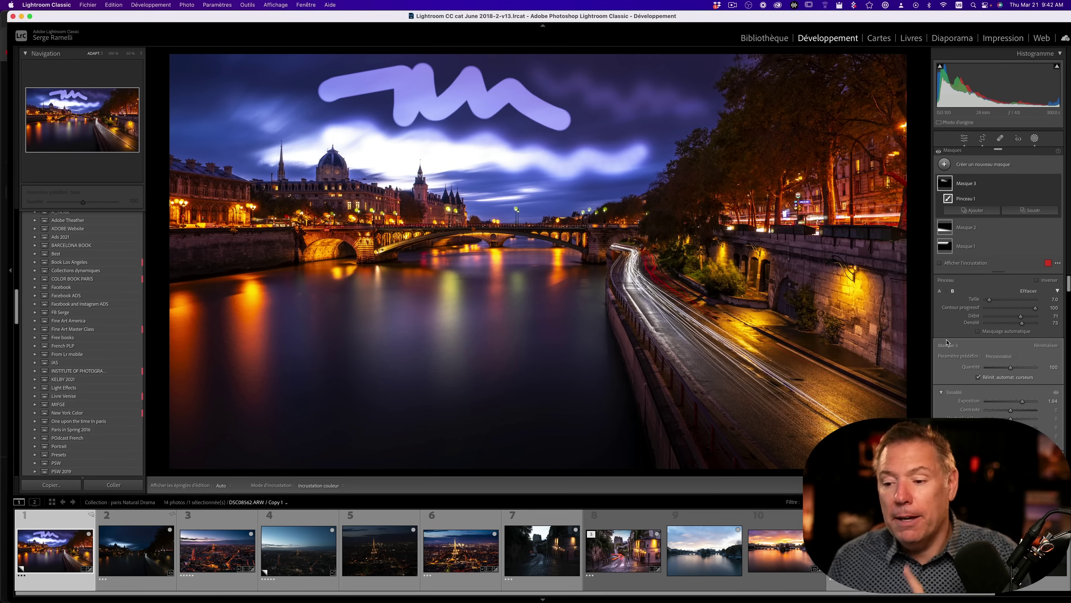
- Reduce the test brush mask's exposure to 0.65, and delete the painted test strokes
left_click_drag(1023, 401, 1015, 404)
left_click_drag(960, 438, 957, 438)
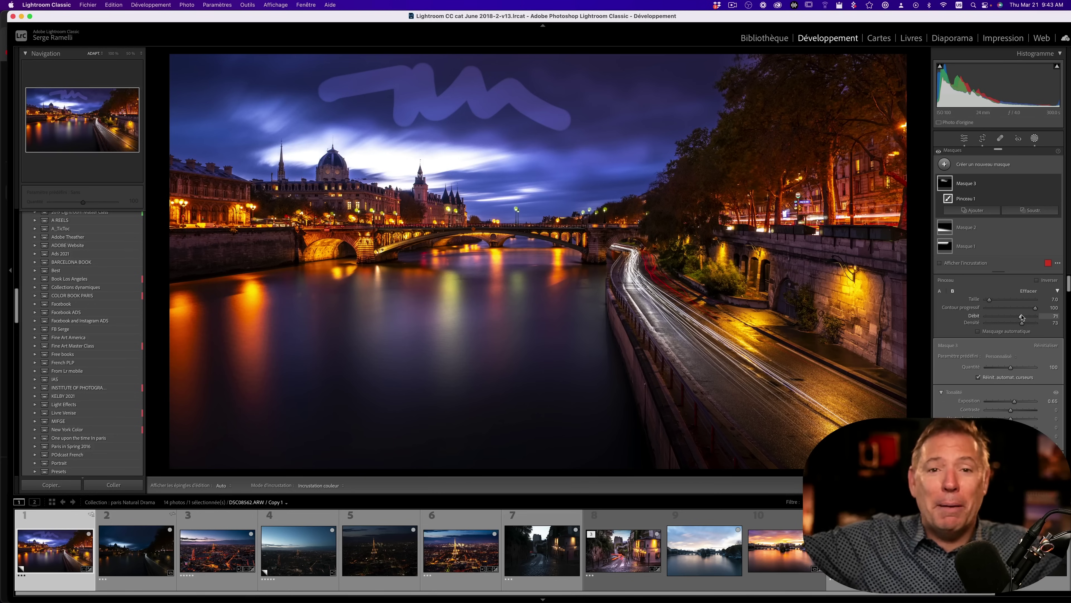
key("BackSpace")
- Add a new brush mask with brush size 16 and exposure 0.65, and paint over the riverside road to brighten it
left_click(948, 165)
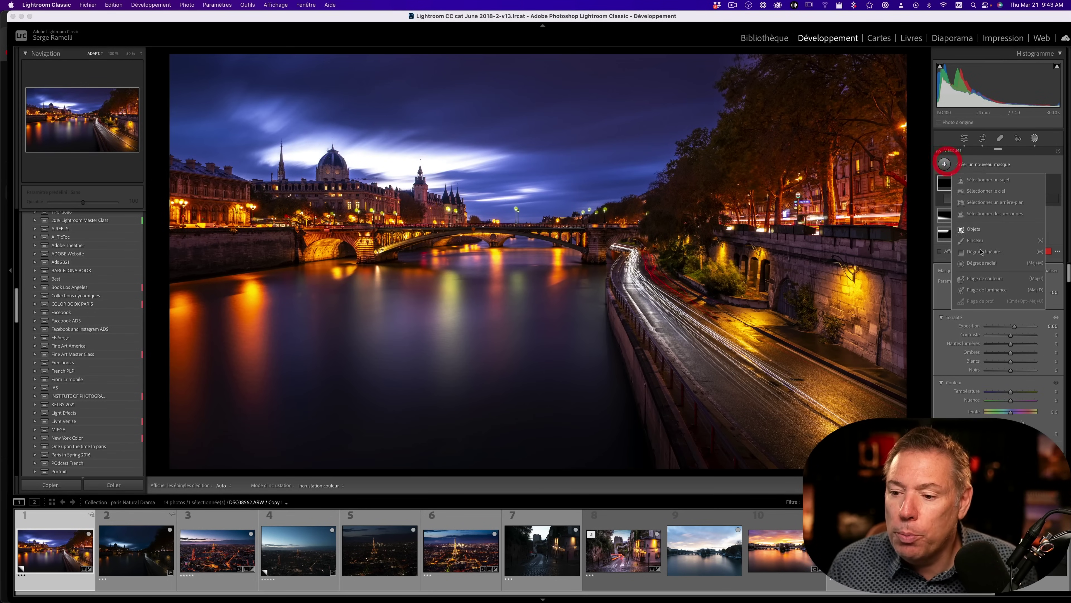
left_click(975, 211)
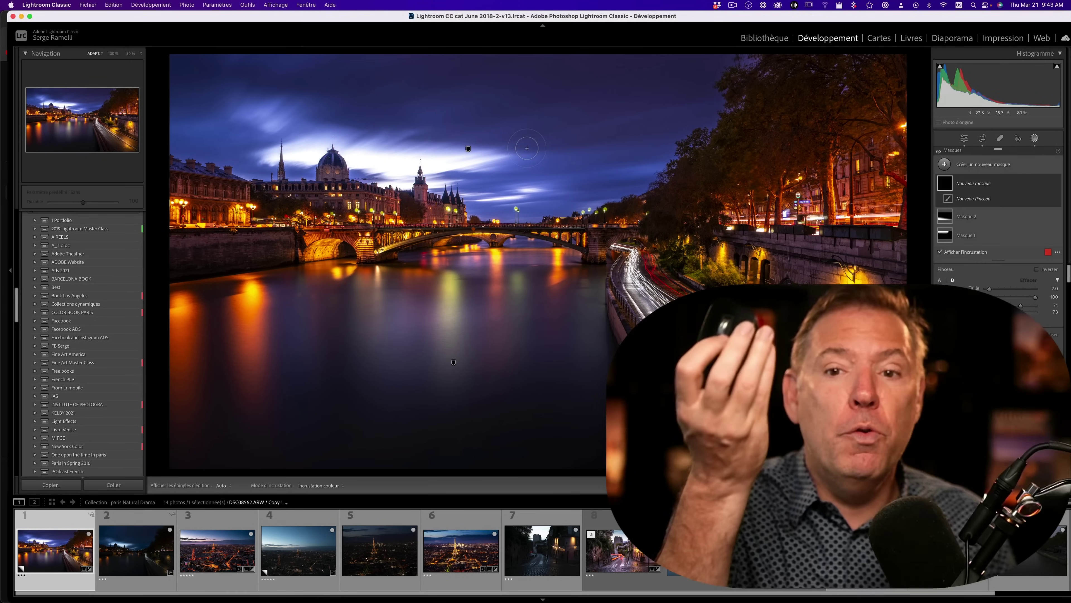
scroll(526, 148, "up", 5)
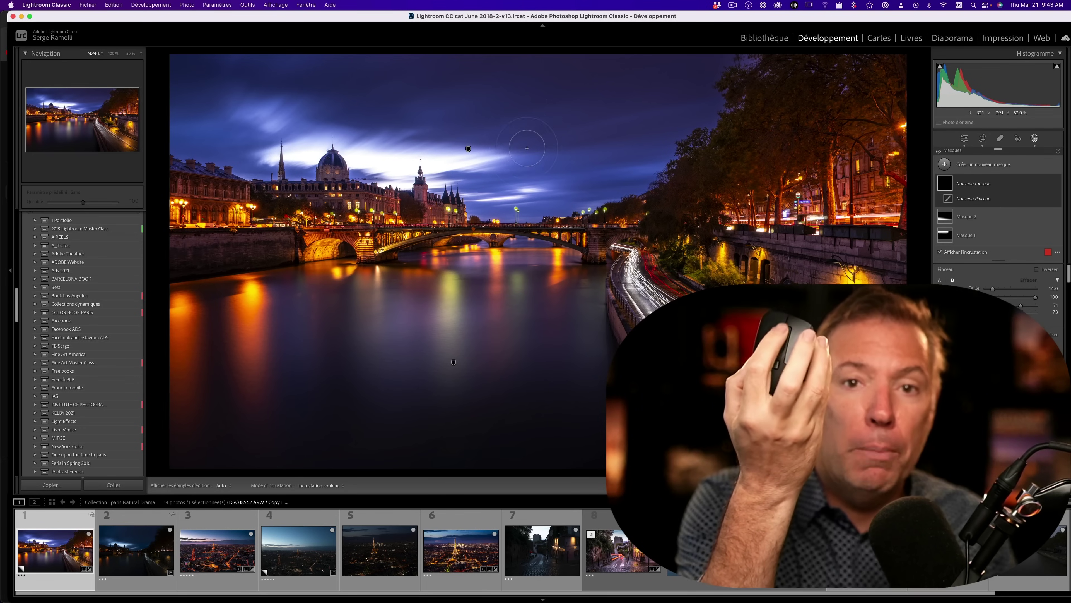
scroll(527, 148, "down", 5)
scroll(527, 147, "down", 4)
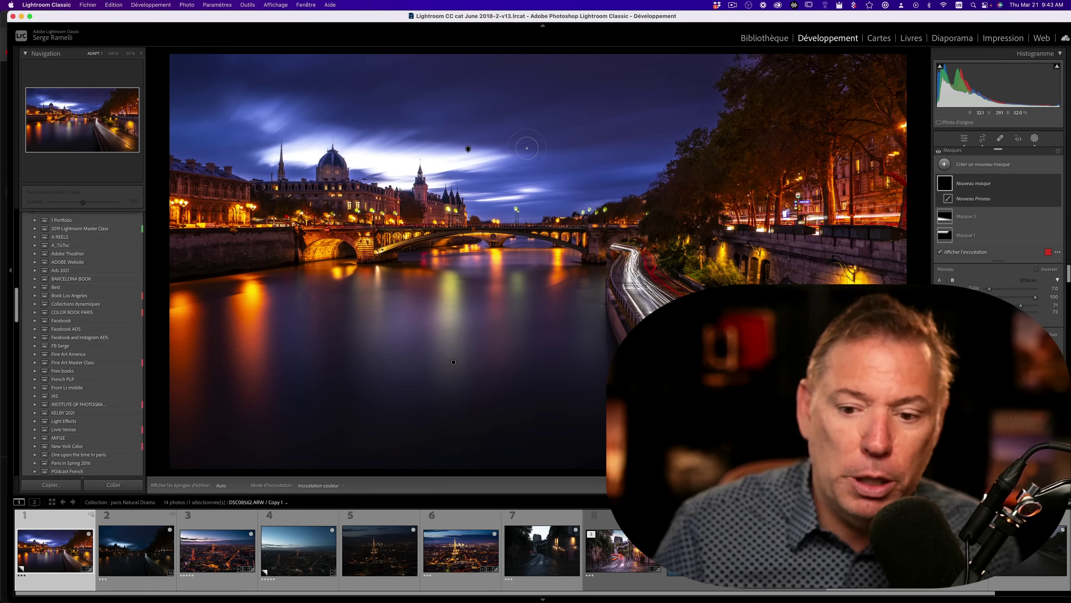
scroll(864, 413, "up", 5)
scroll(761, 447, "up", 3)
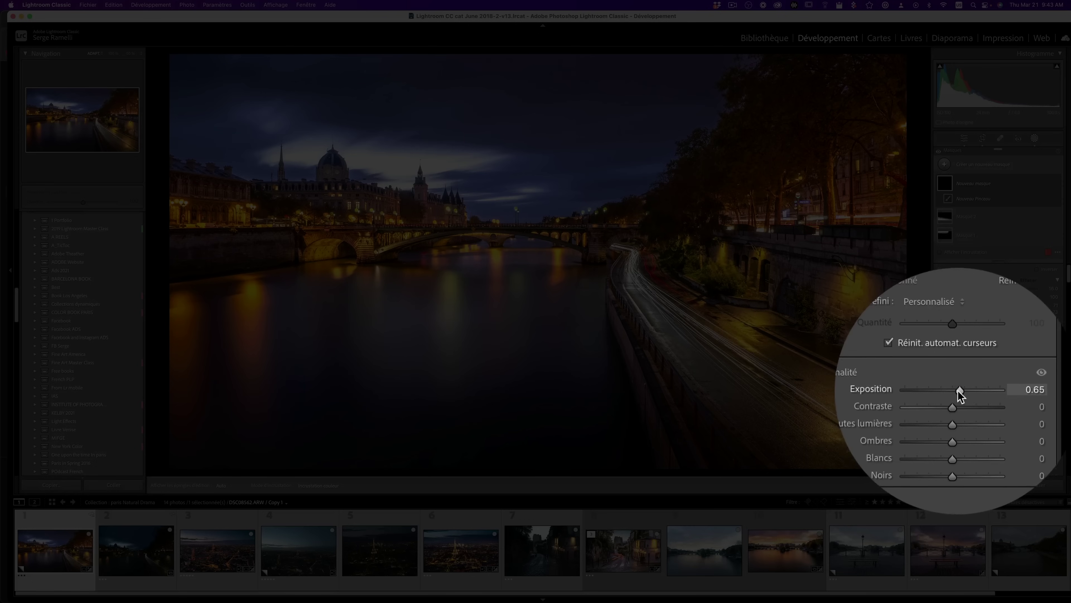
left_click_drag(1010, 391, 1015, 392)
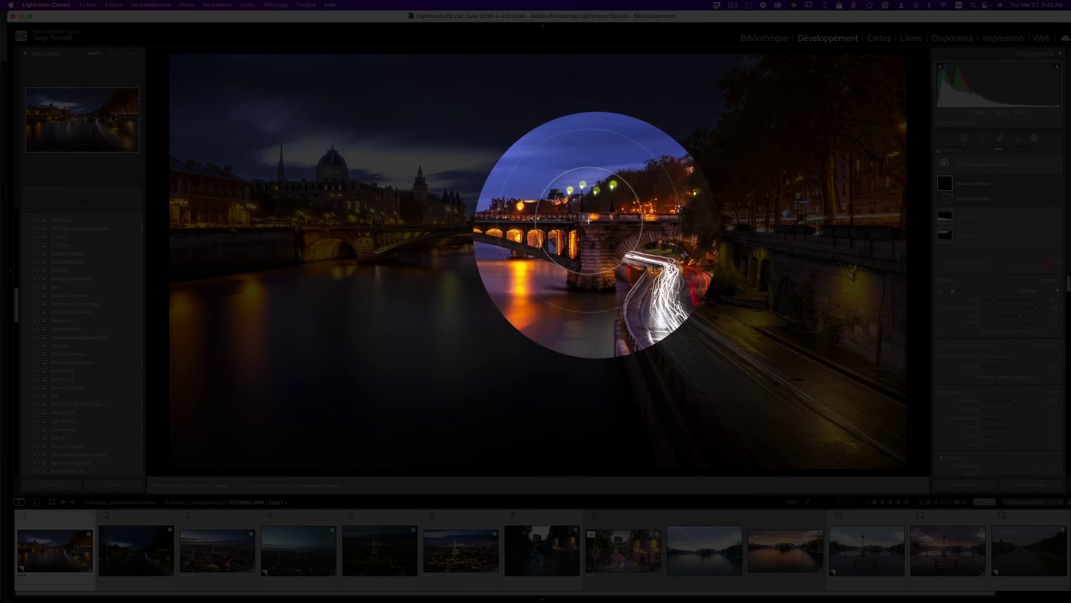
left_click_drag(777, 445, 813, 474)
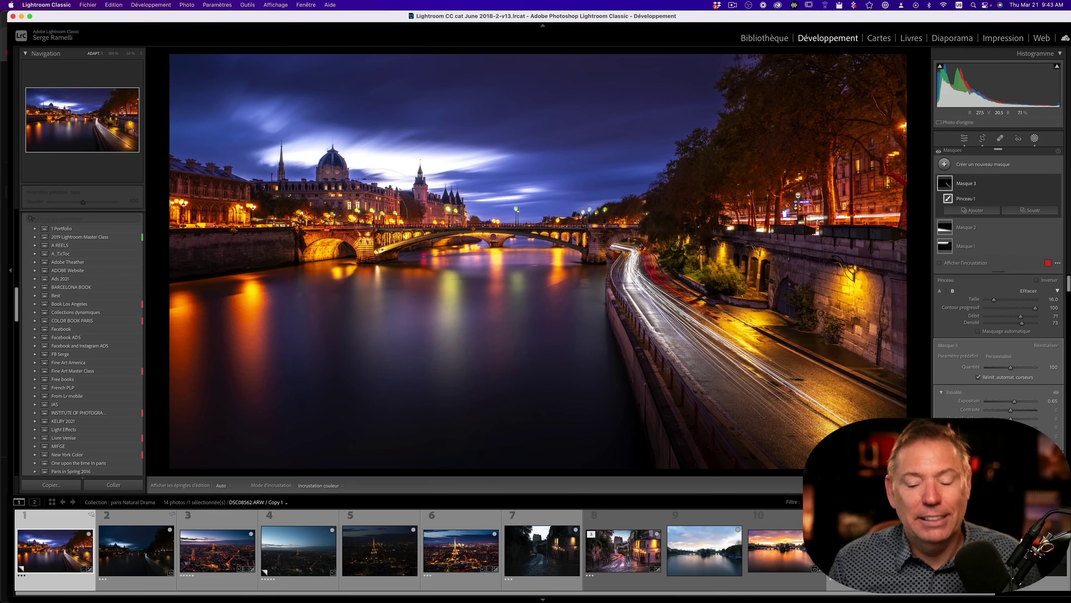
- Reduce the road brush mask's exposure to 0.47, and compare the edited Seine photo with its unedited original
key("h")
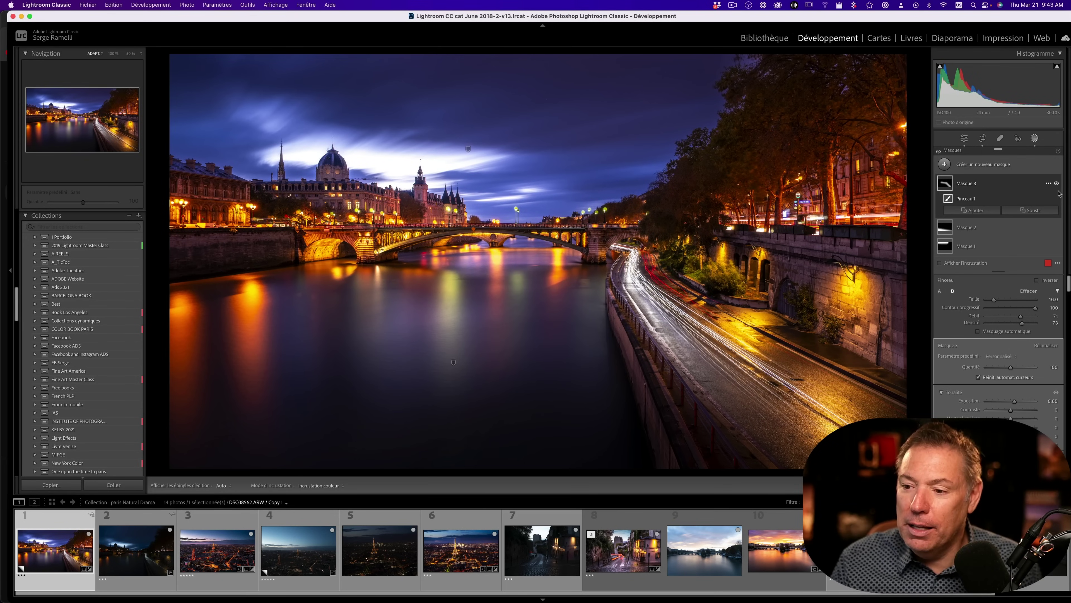
left_click(1056, 183)
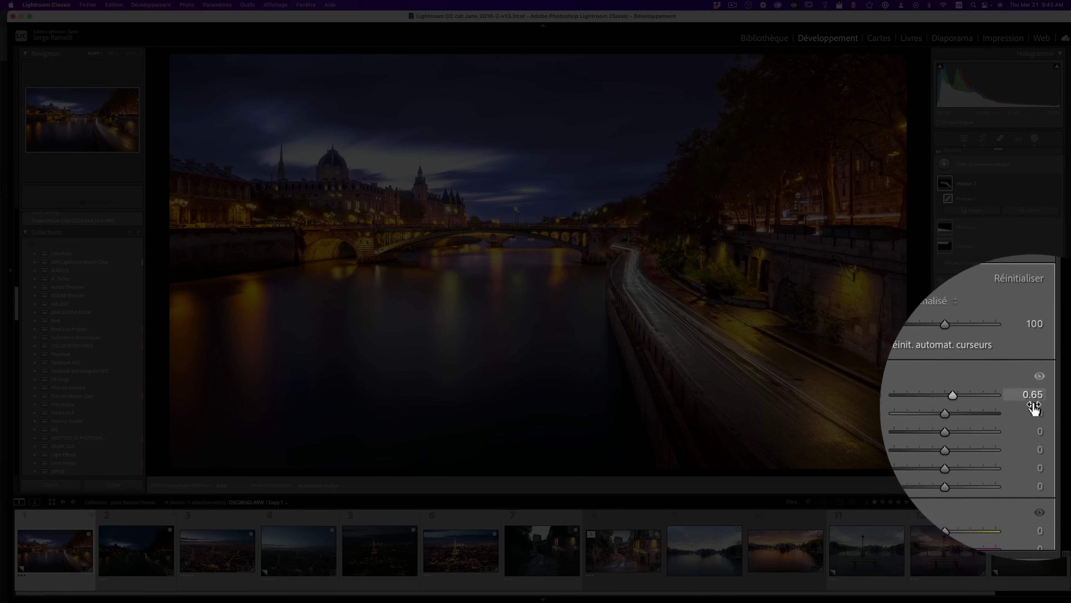
left_click_drag(955, 402, 954, 402)
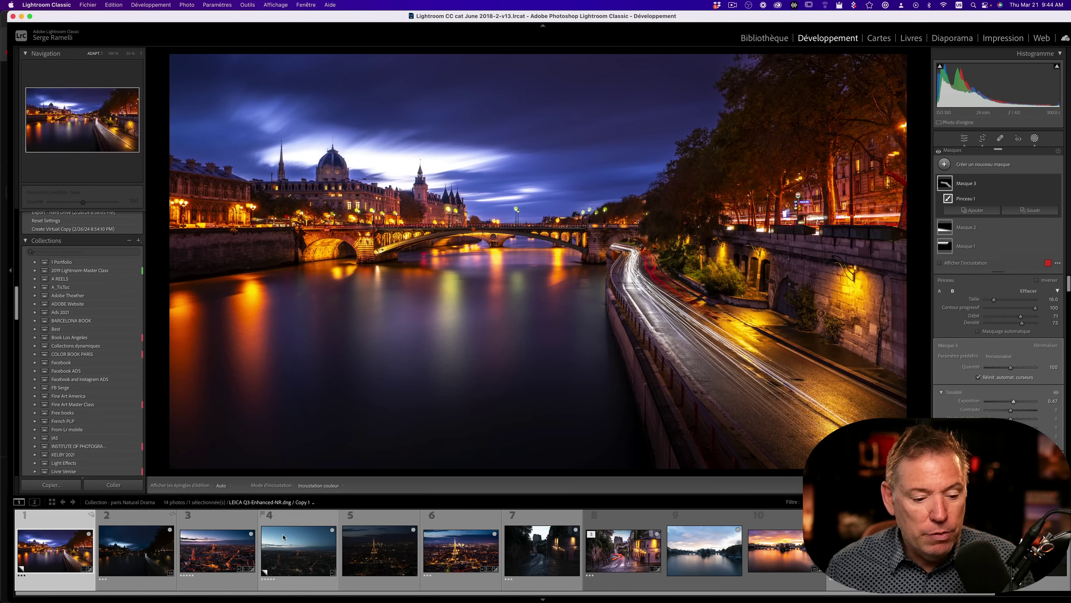
left_click(146, 523)
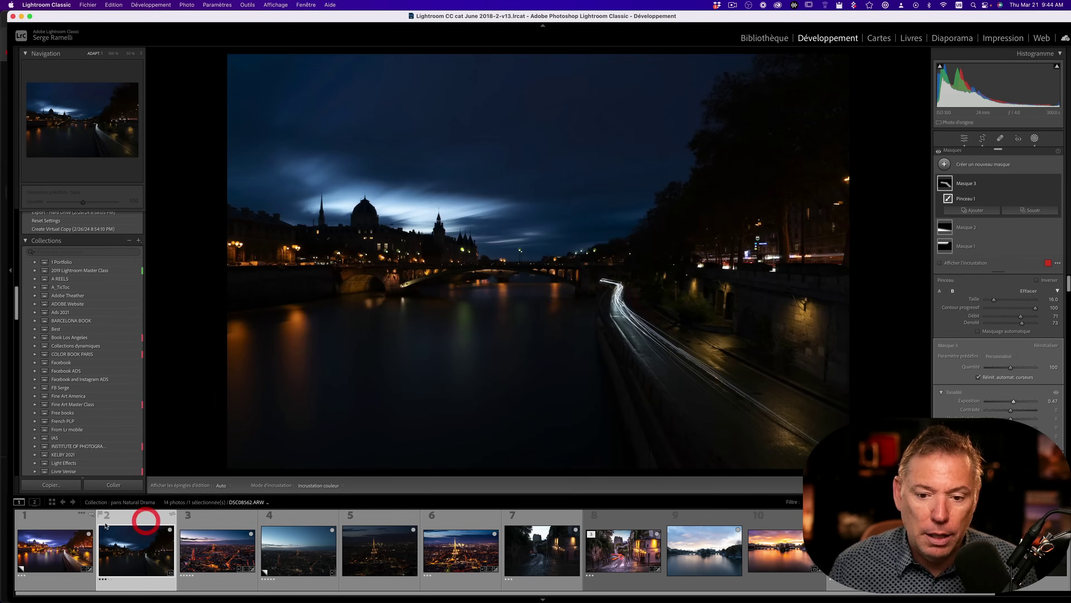
left_click(70, 525)
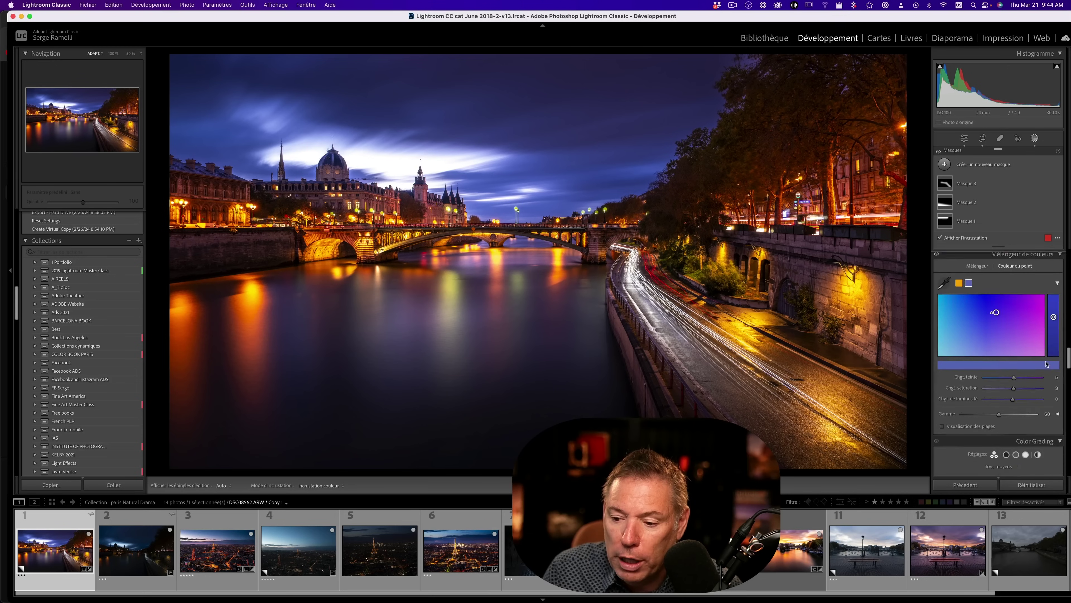
- Set the sharpening amount to 90 and the manual luminance noise reduction to 9 for the Seine photo
scroll(1047, 364, "down", 10)
scroll(1046, 405, "up", 5)
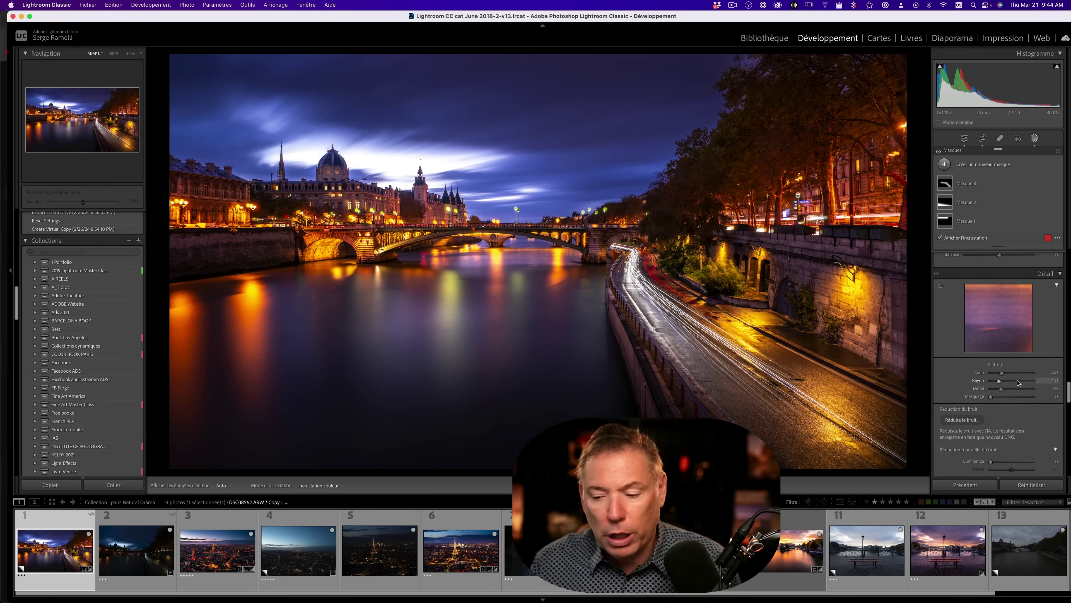
left_click_drag(1001, 373, 970, 380)
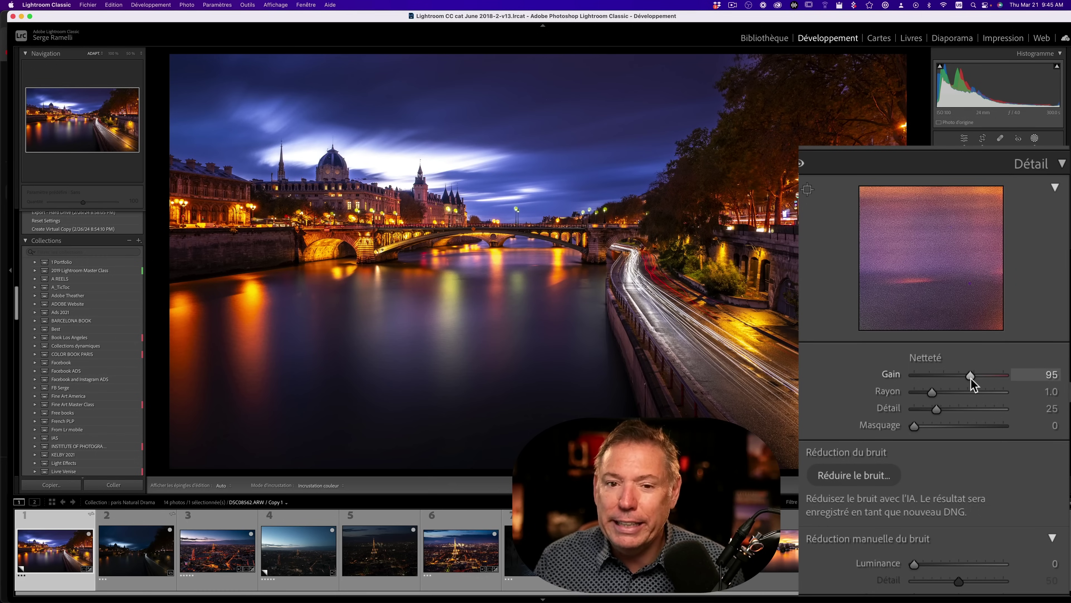
left_click_drag(971, 378, 968, 379)
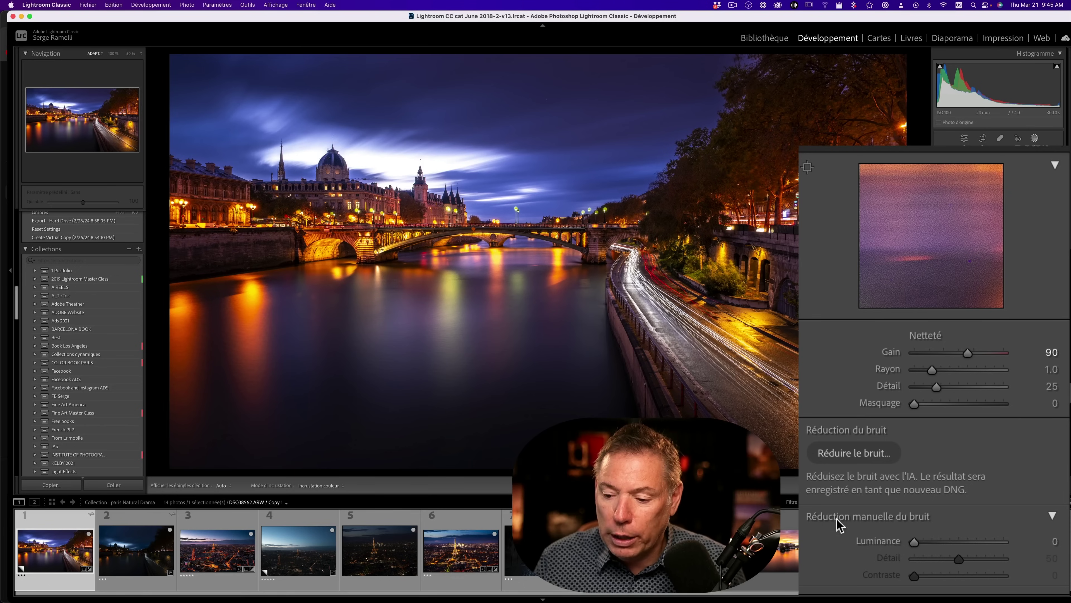
left_click_drag(914, 542, 924, 543)
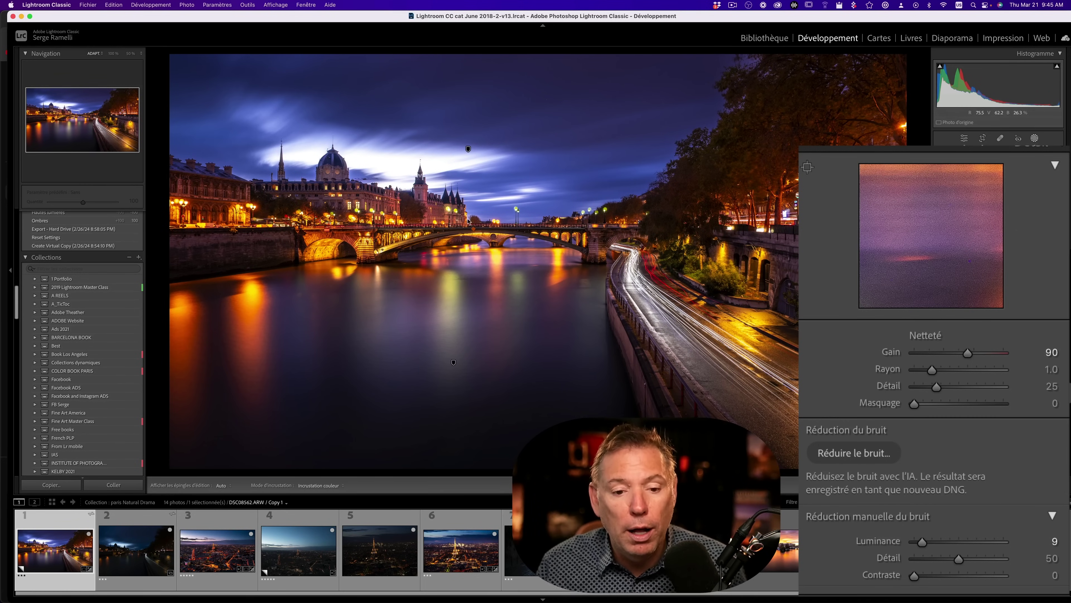
- Set the sharpening masking to 69 using the black-and-white mask preview at 100%, and compare the result with the unedited original
left_click(450, 204)
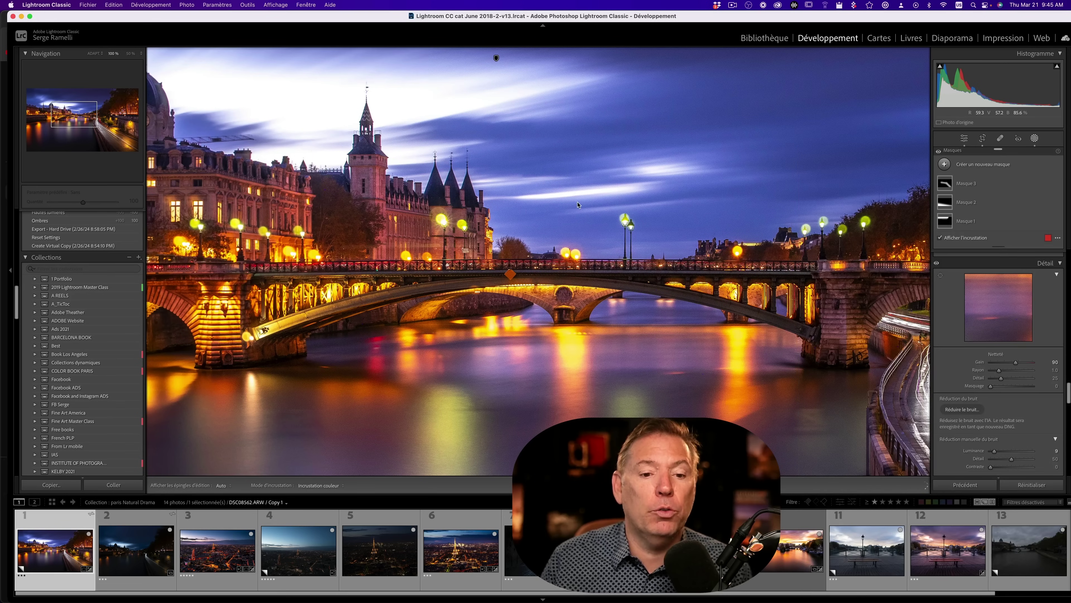
left_click(547, 251)
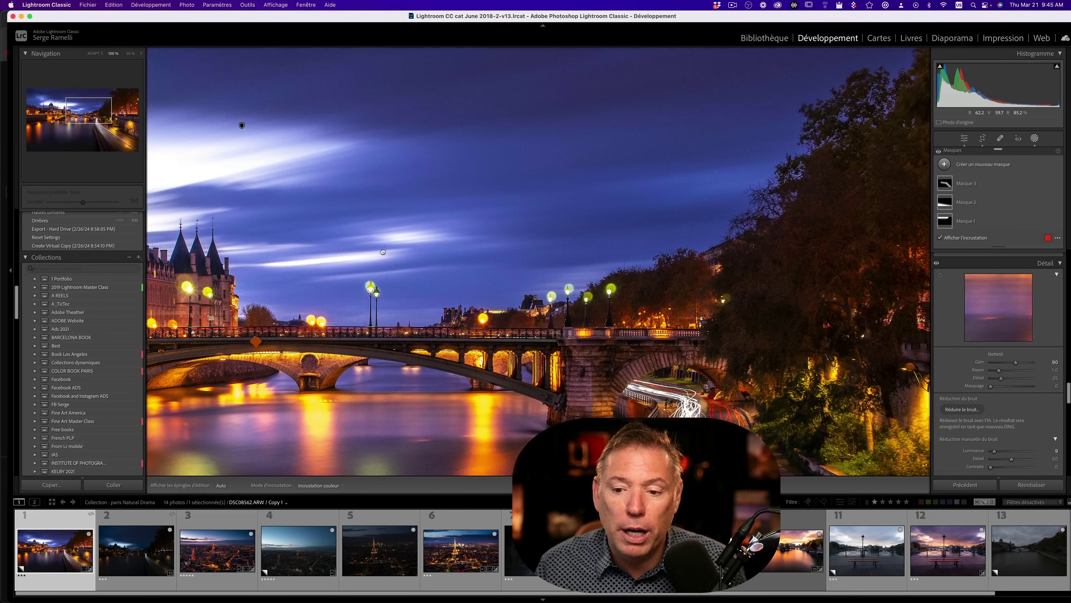
left_click(383, 254)
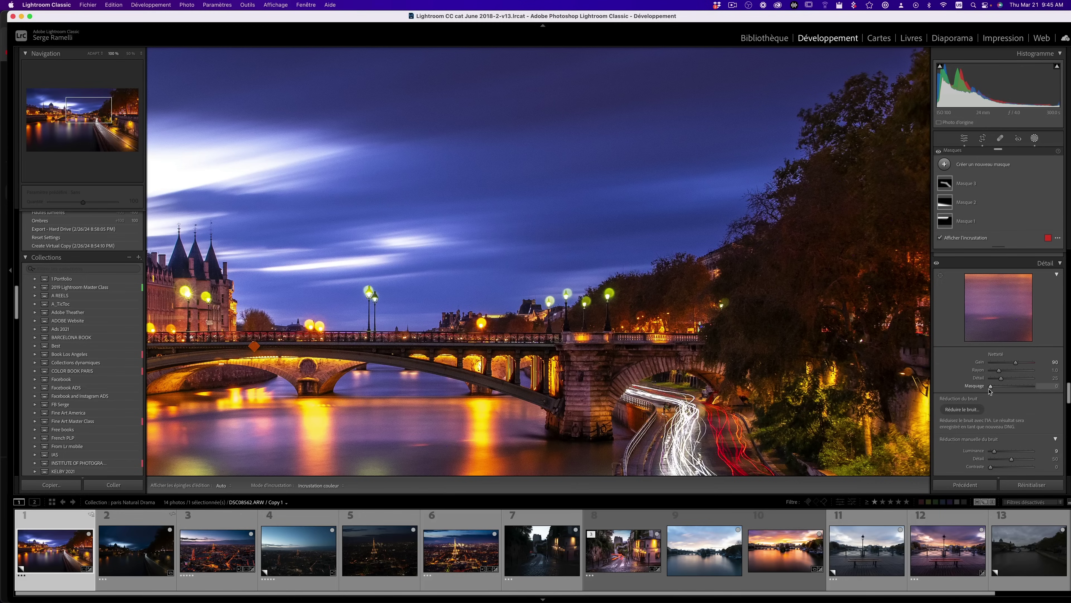
key("alt")
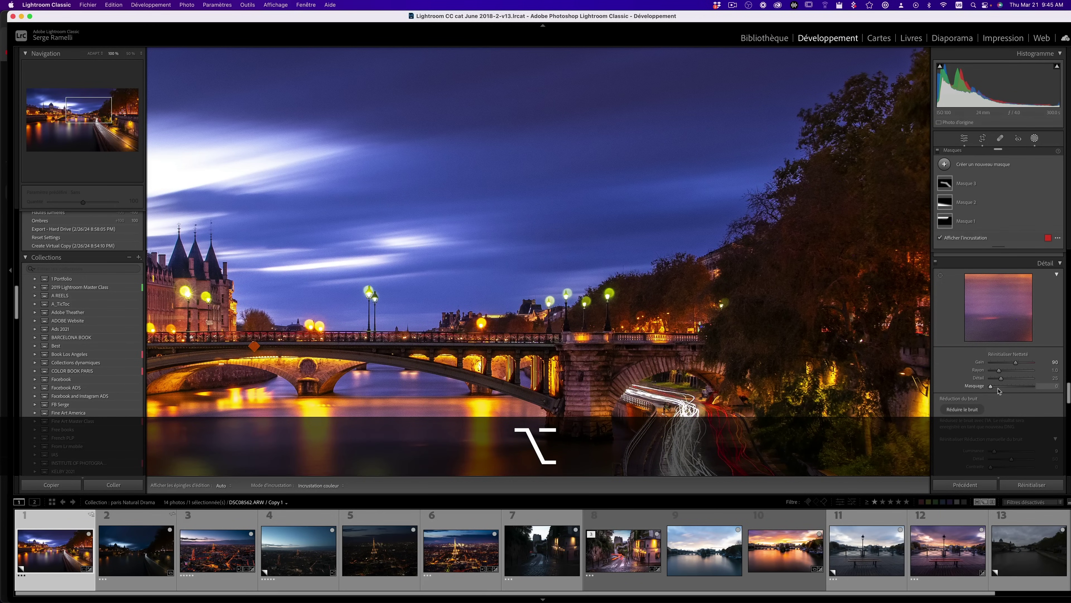
left_click_drag(992, 387, 1006, 387)
left_click_drag(932, 386, 944, 387)
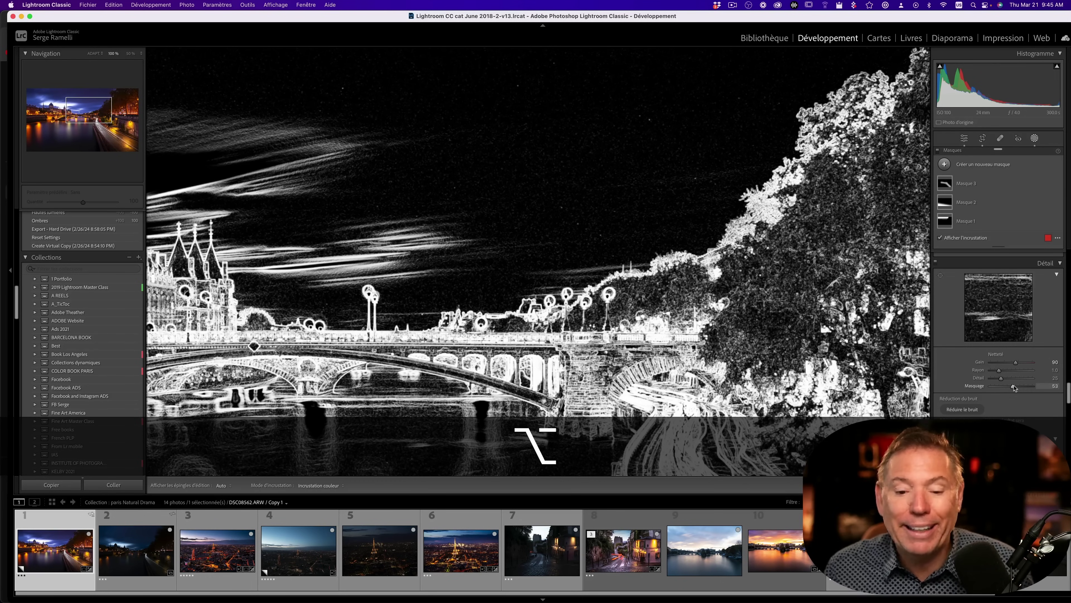
left_click_drag(1016, 388, 1020, 388)
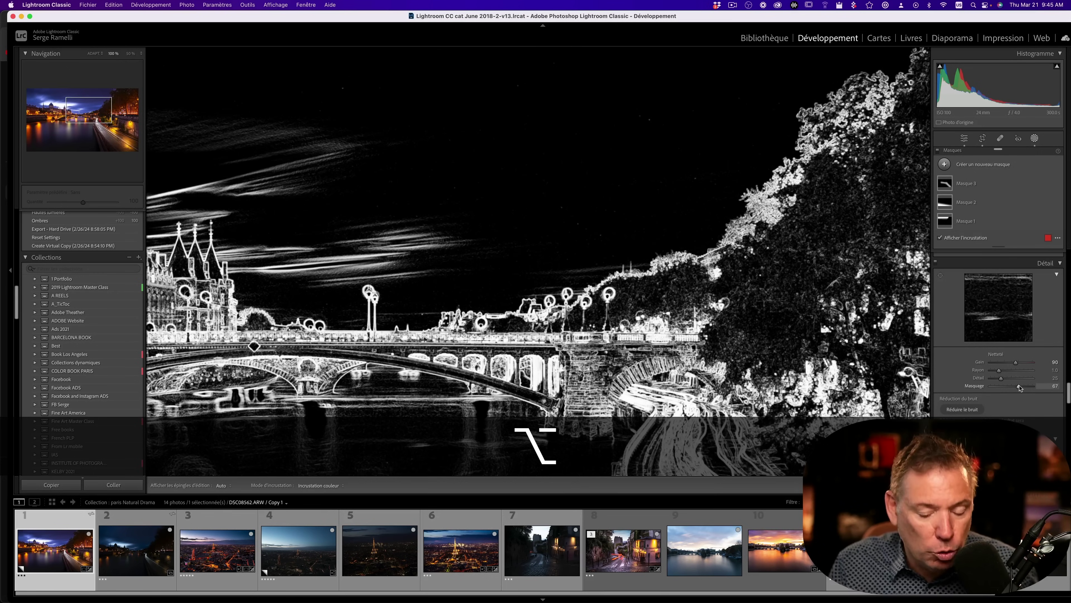
left_click_drag(1020, 388, 1020, 388)
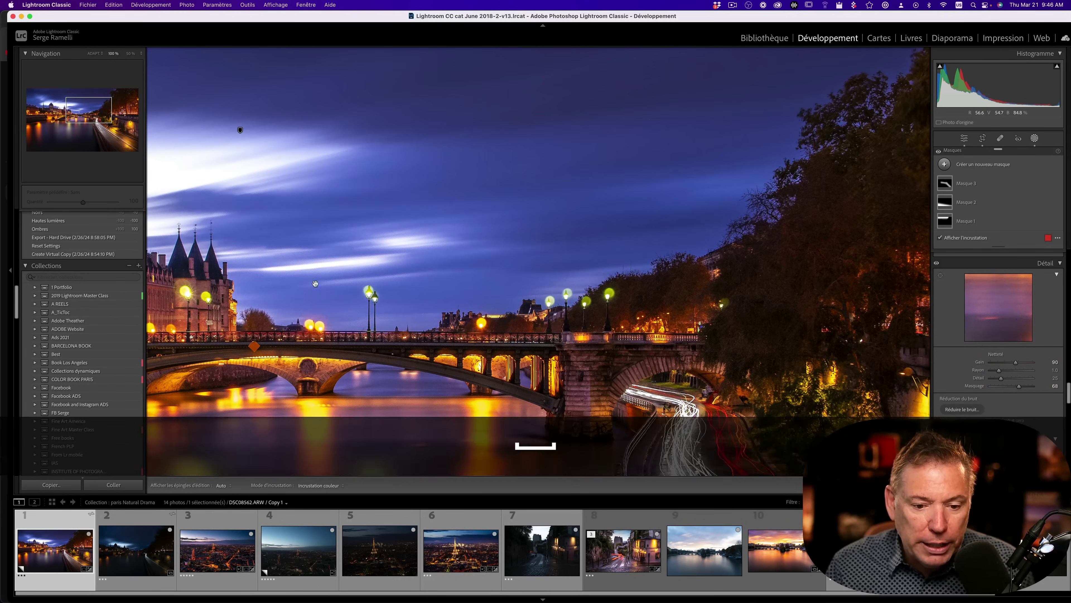
left_click(397, 277)
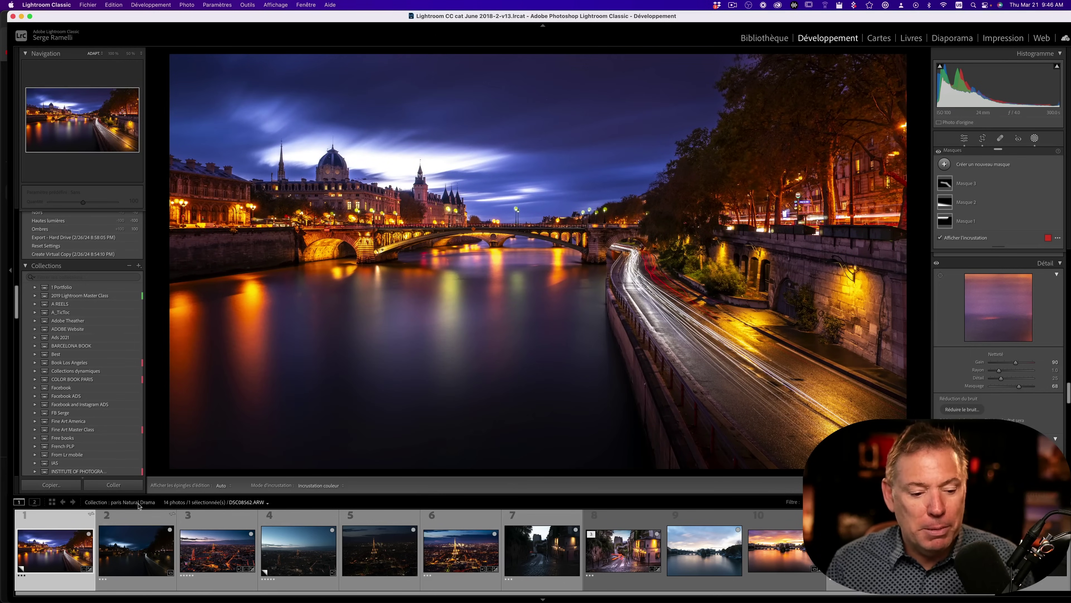
left_click(143, 518)
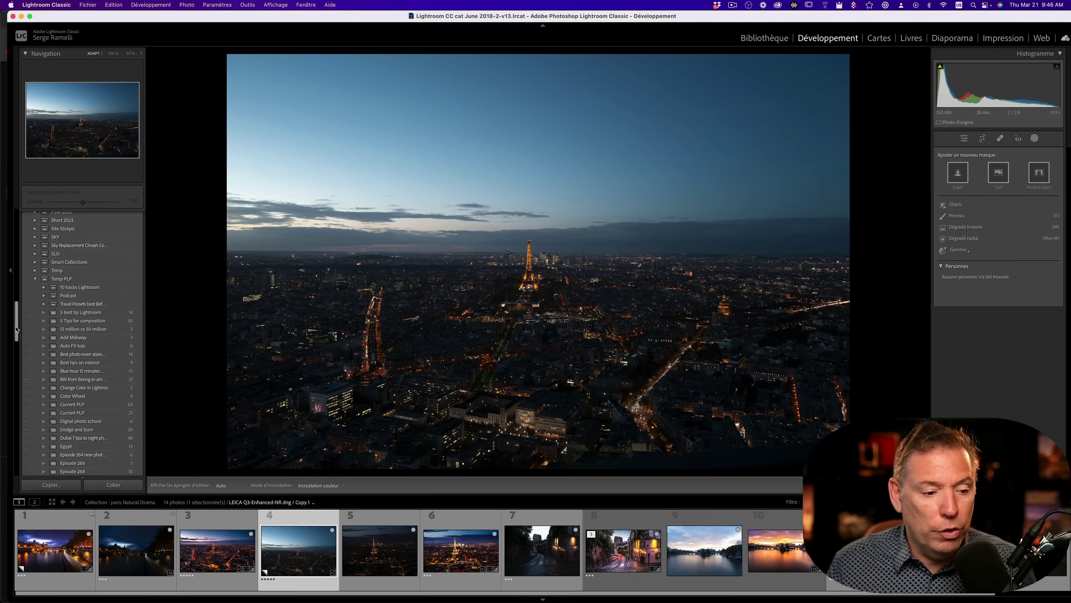
- Try to import the develop presets from AI Portrait PRESETS.zip, Natural Drama Black & White.zip and Natural Drama Color basic.zip
left_click_drag(16, 329, 17, 204)
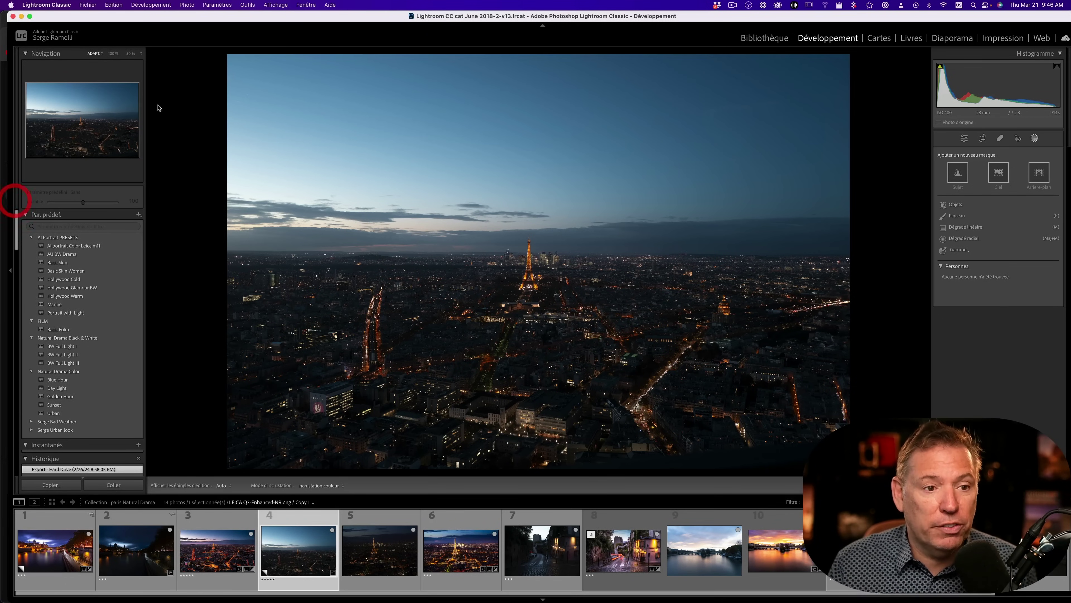
left_click(87, 4)
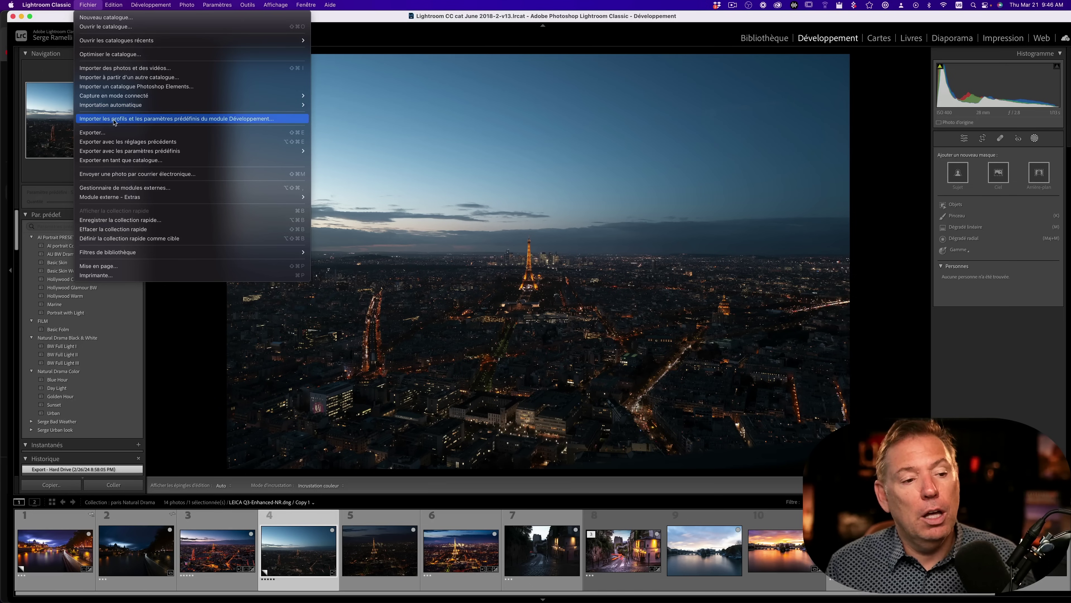
mouse_move(118, 151)
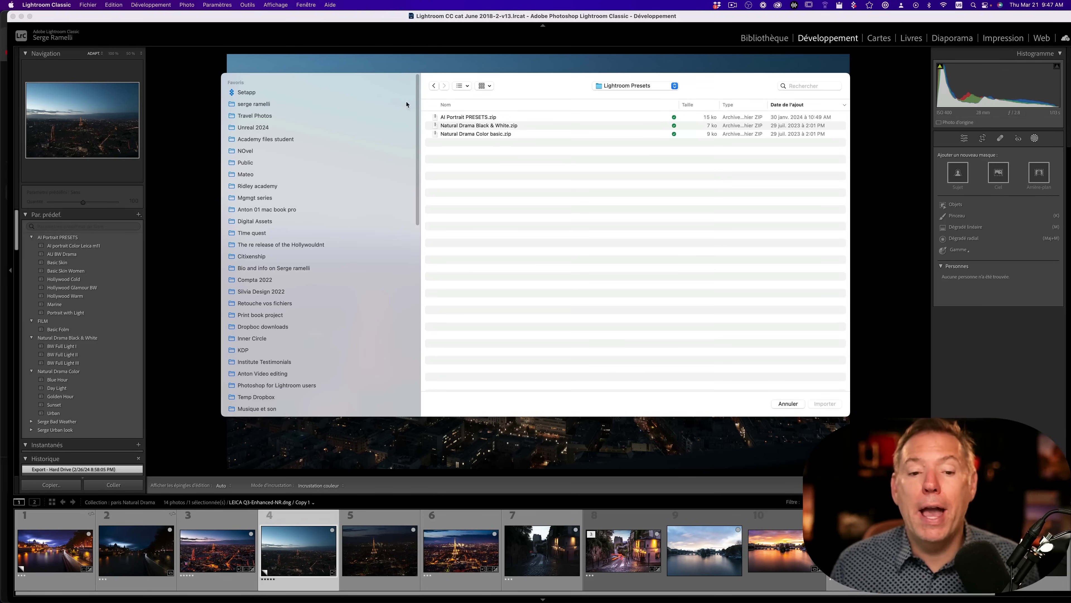
left_click(491, 118)
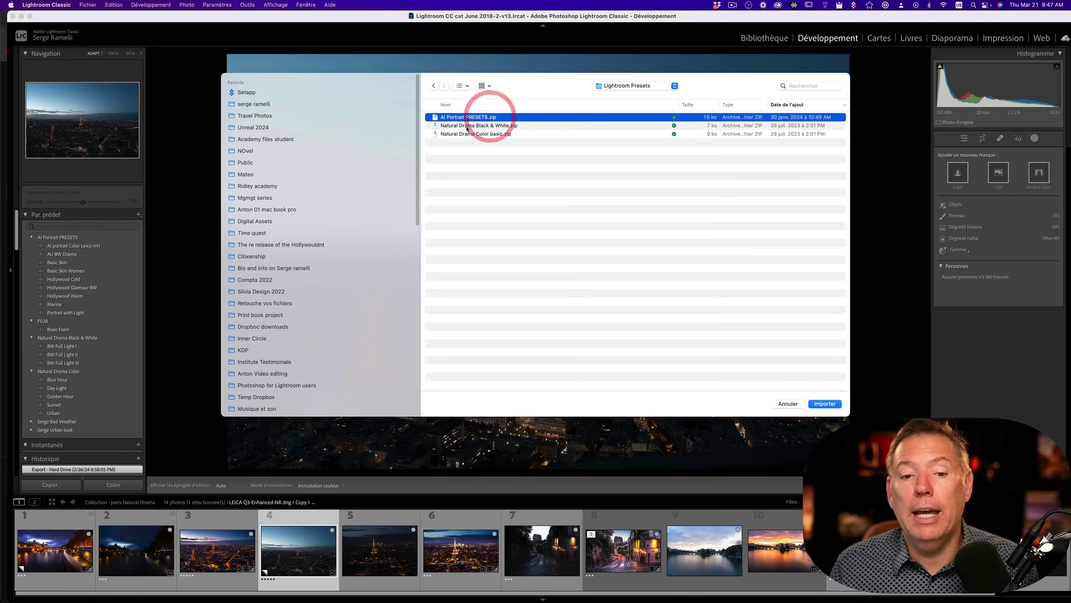
left_click(476, 135, "shift")
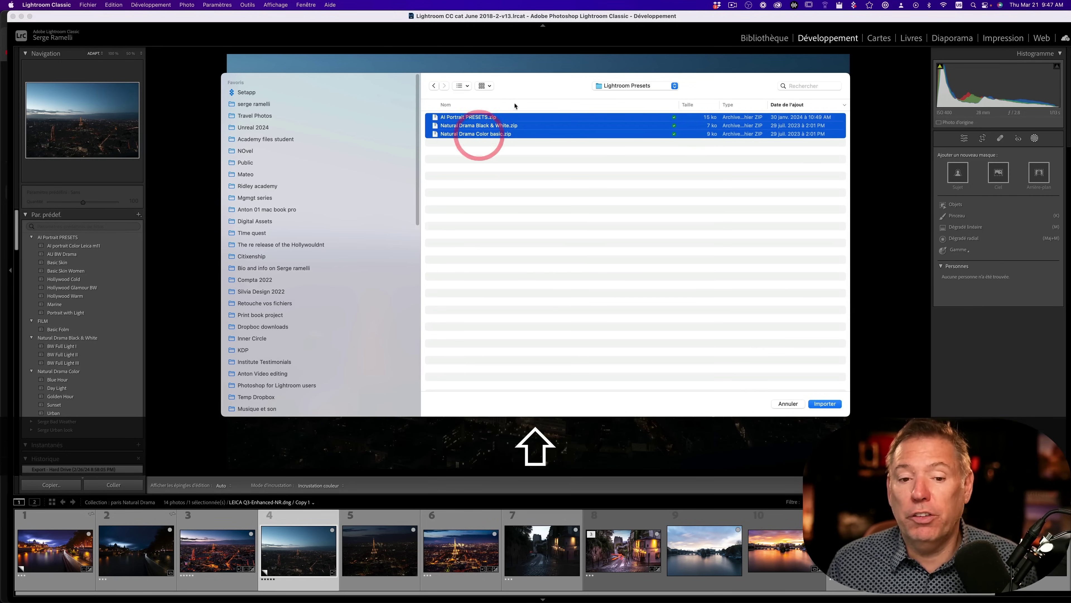
left_click(825, 404)
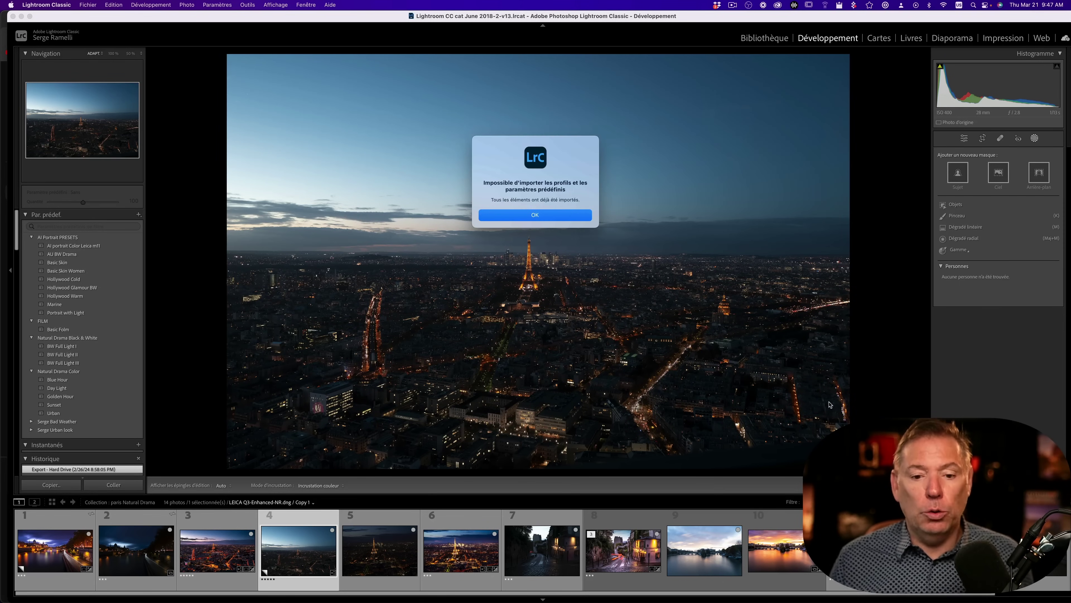
left_click(583, 217)
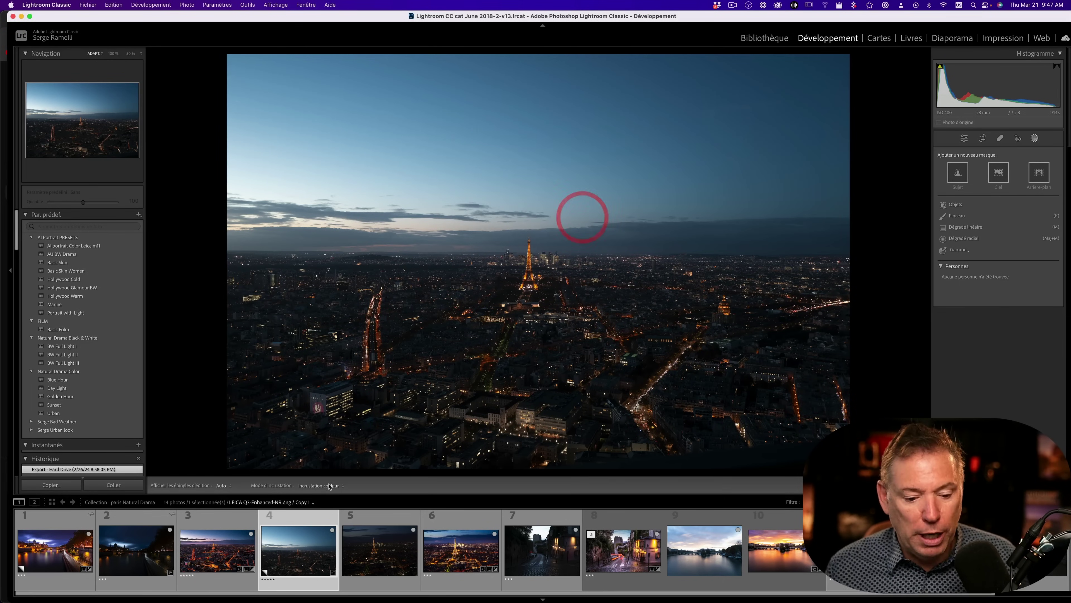
- Examine the Eiffel Tower in the aerial dusk photo of Paris at 100% magnification
left_click(306, 525)
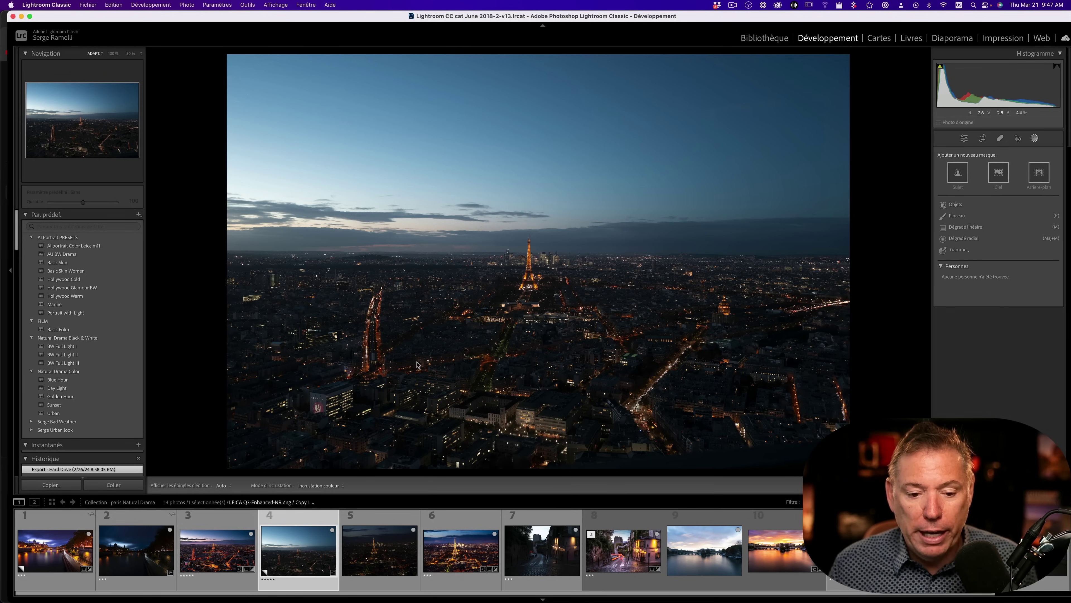
left_click(530, 267)
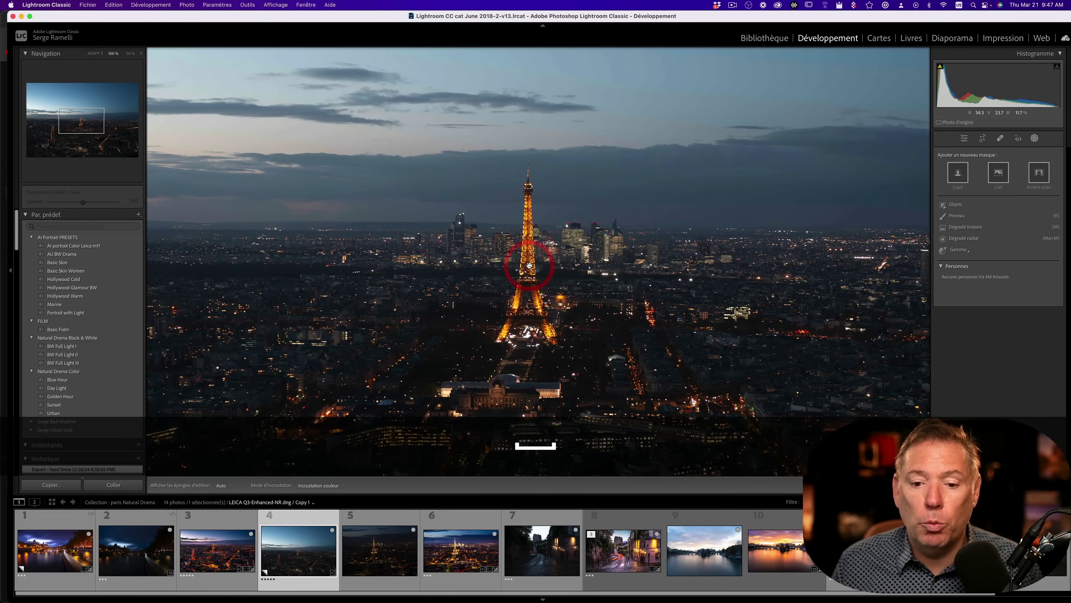
left_click(531, 266)
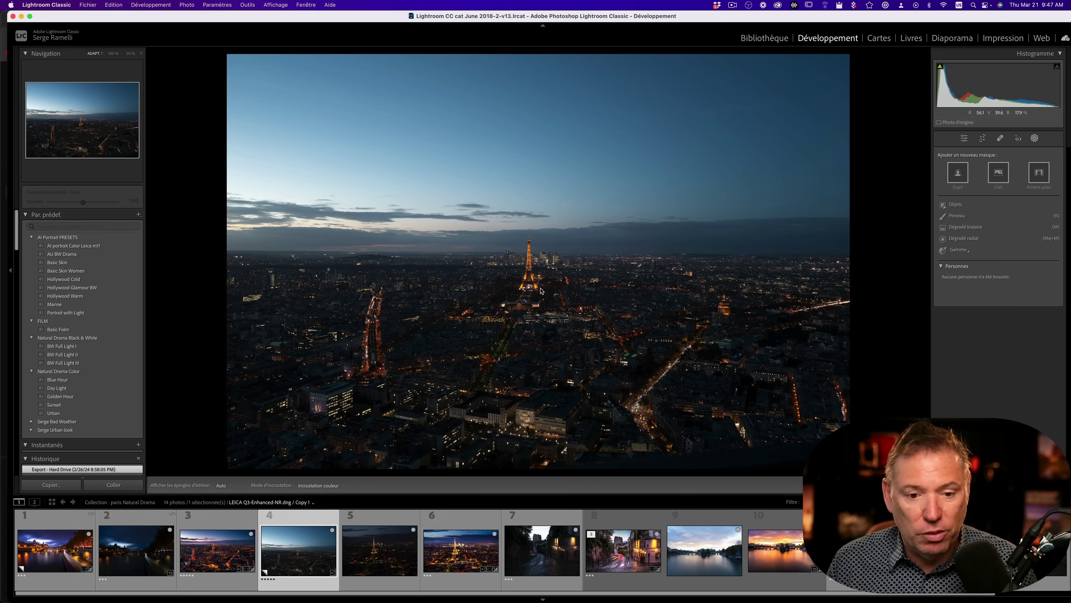
- Show the aerial Paris photo's library folder and select the original L1011039.DNG
right_click(291, 537)
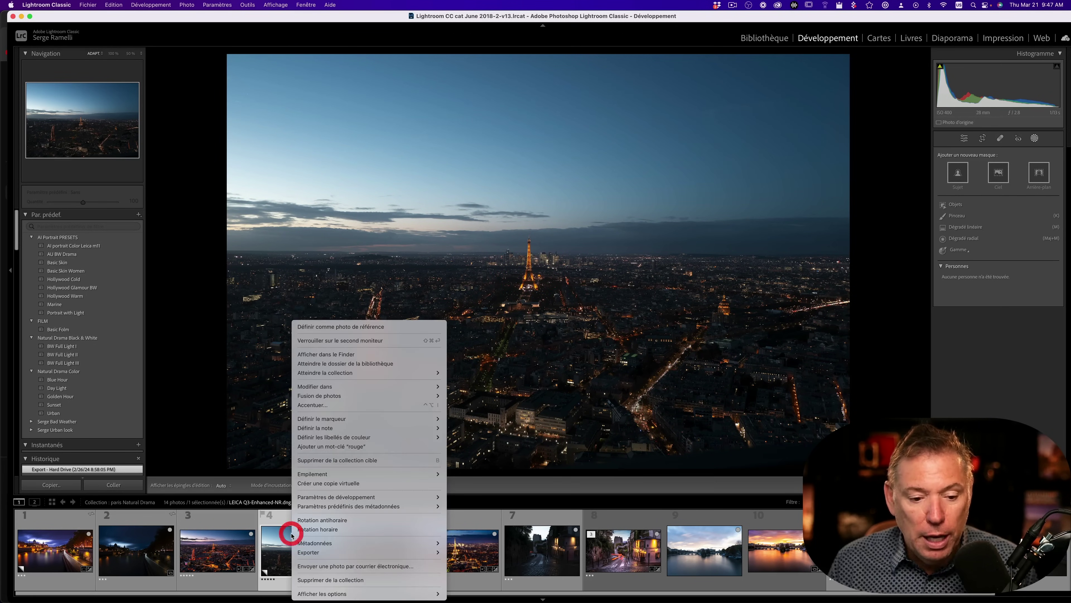
left_click(361, 362)
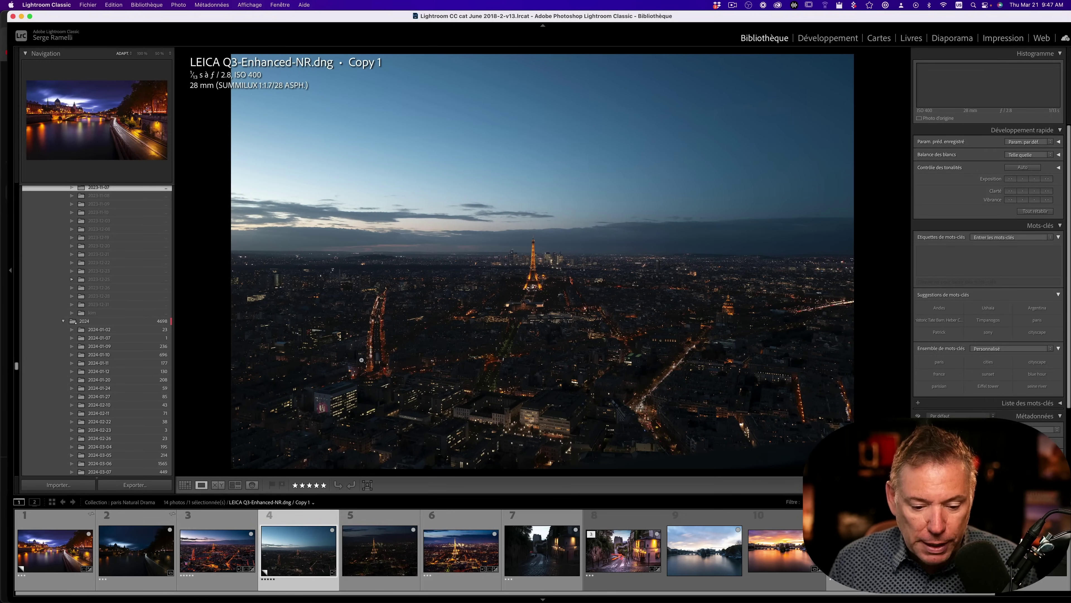
left_click(472, 215)
left_click(527, 319)
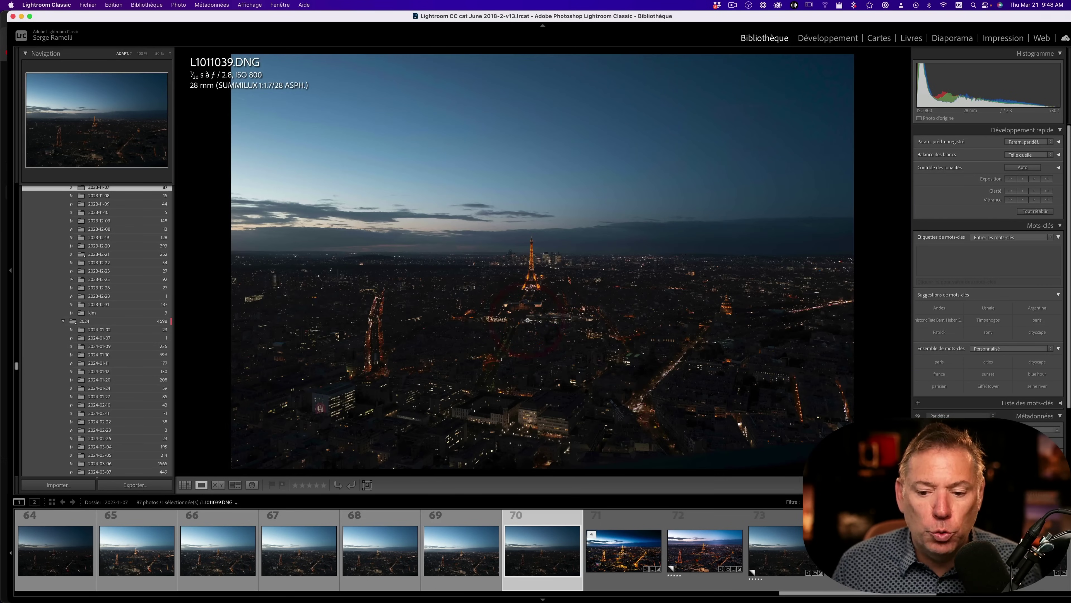
- Inspect L1011039.DNG at 100%, preview AI noise reduction at amount 40 on the Eiffel Tower, and leave without enhancing
left_click(364, 163)
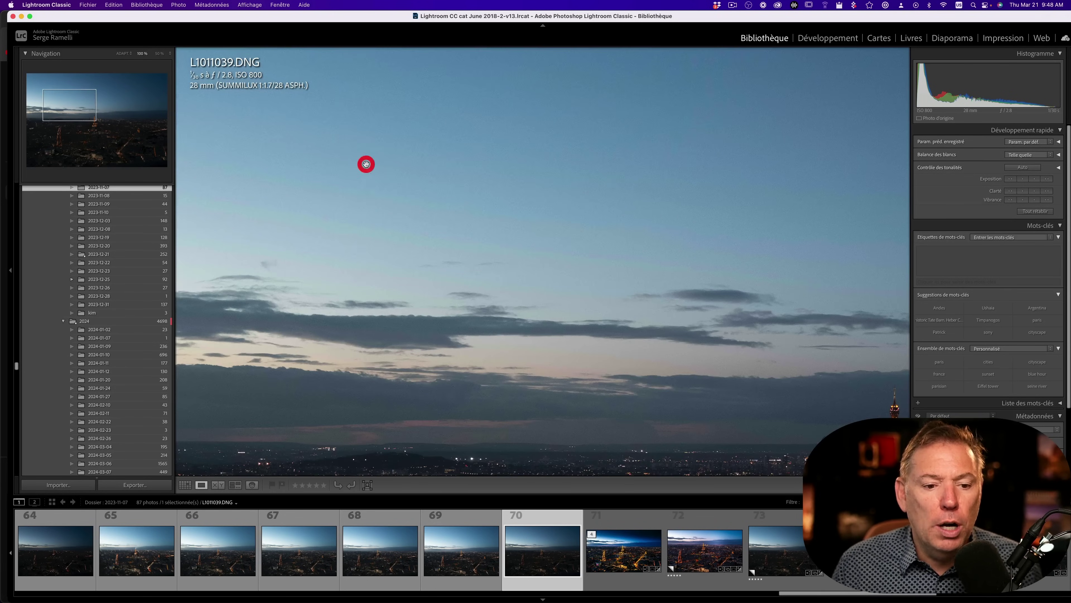
left_click(479, 225)
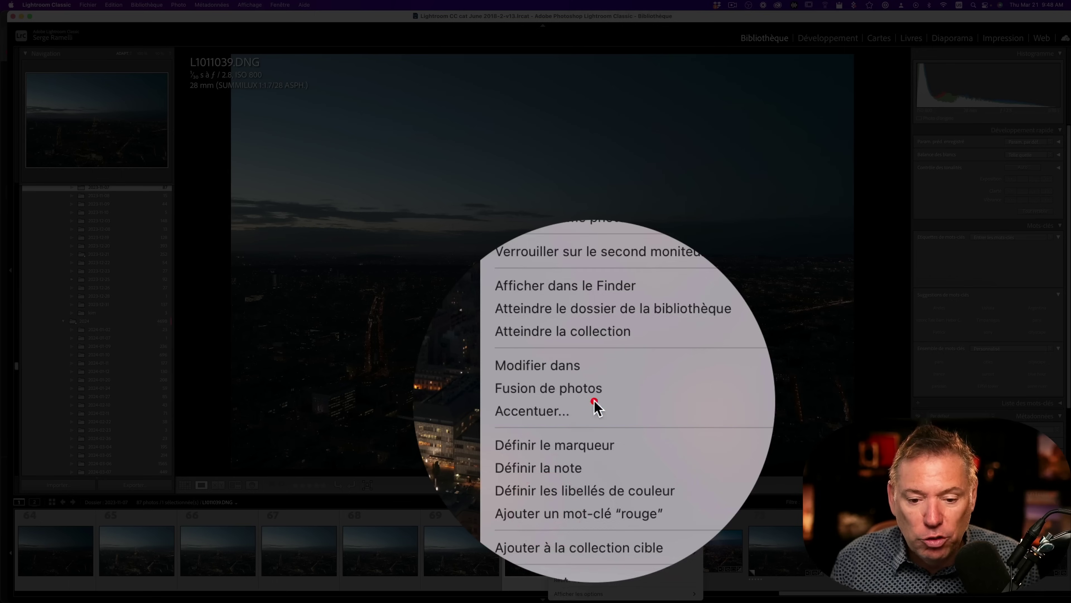
left_click(595, 400)
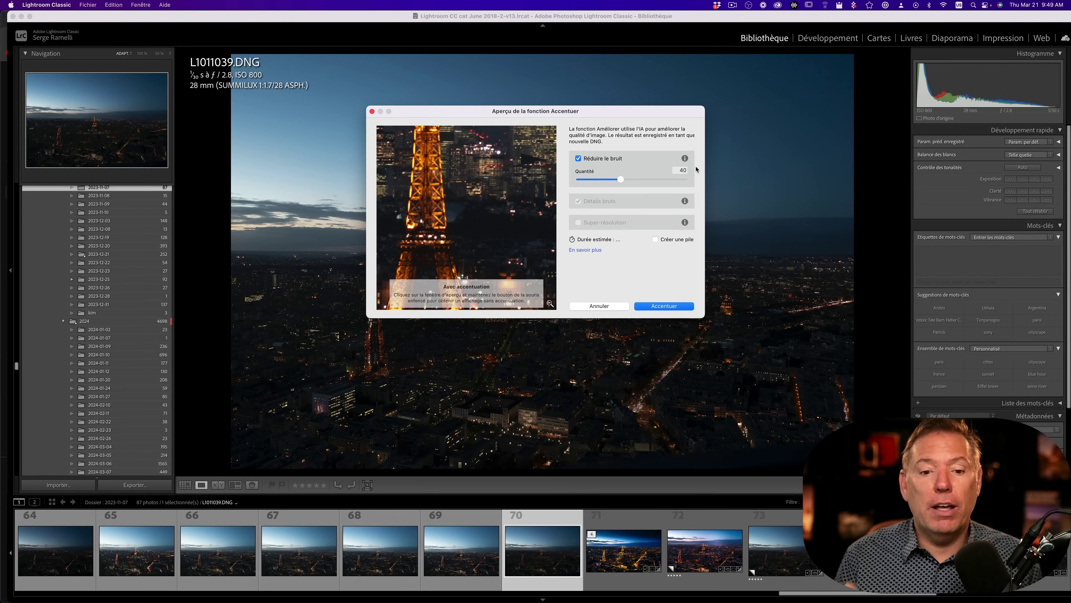
left_click_drag(497, 251, 495, 226)
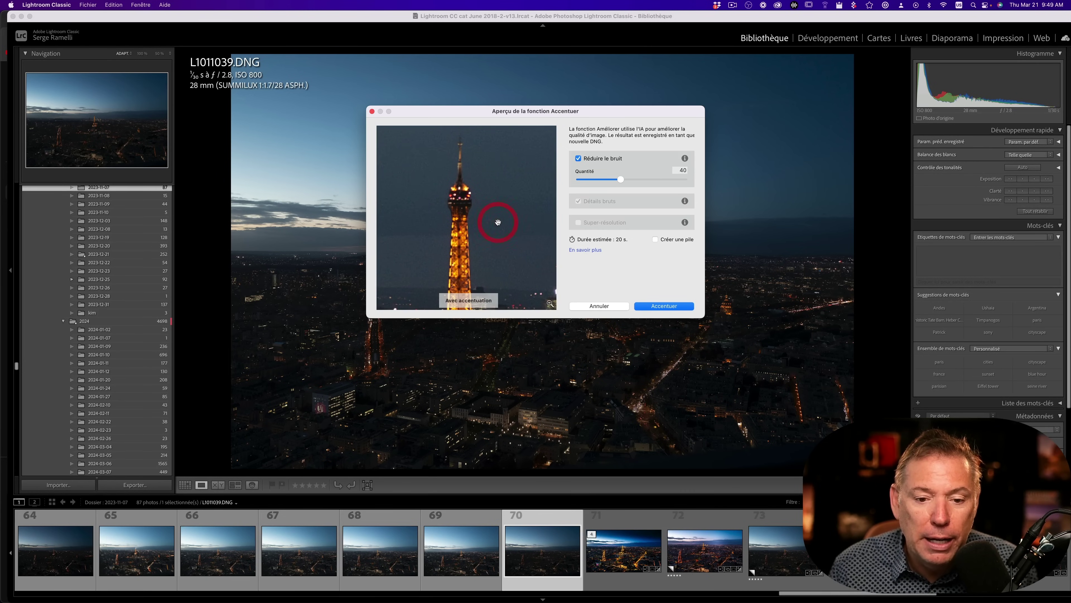
left_click(604, 306)
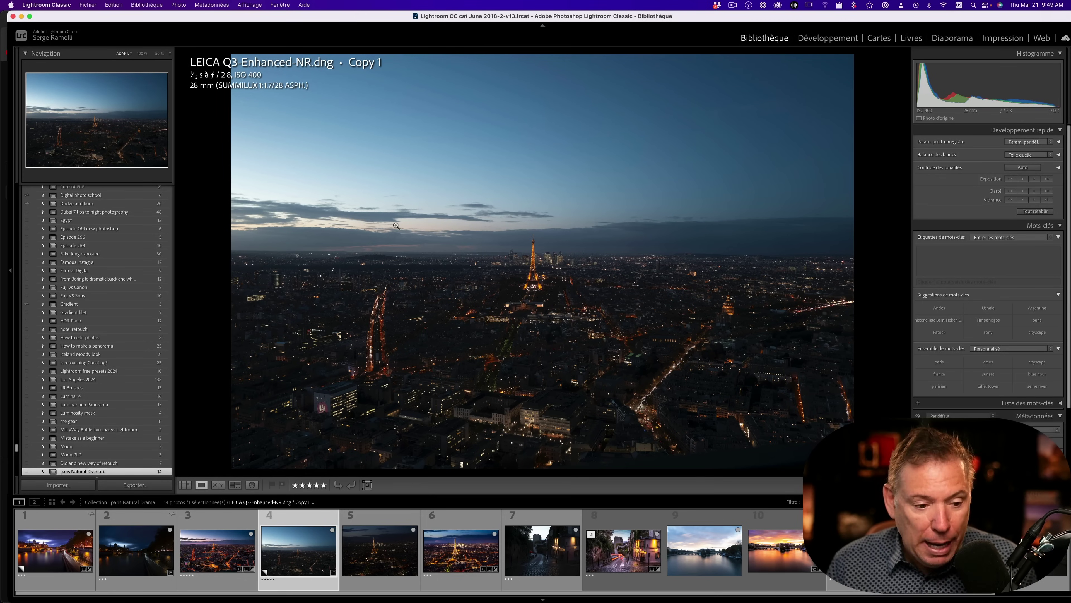
- Hide the photo info overlay and apply the Natural Drama Color preset Blue Hour to Copy 1 of LEICA Q3-Enhanced-NR.dng in Develop
key("i")
left_click_drag(17, 446, 30, 186)
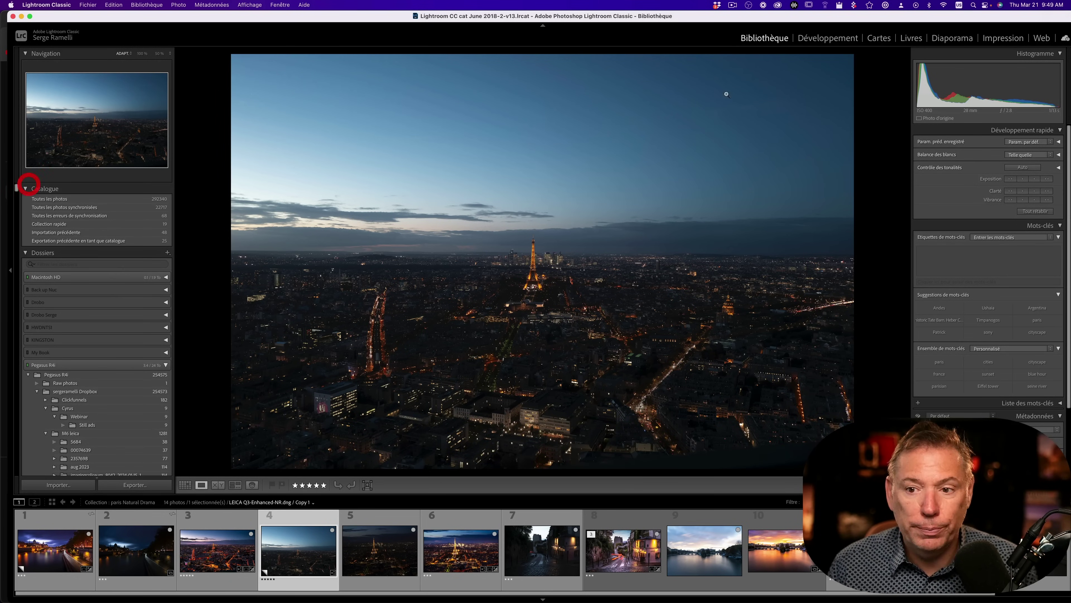
left_click(827, 38)
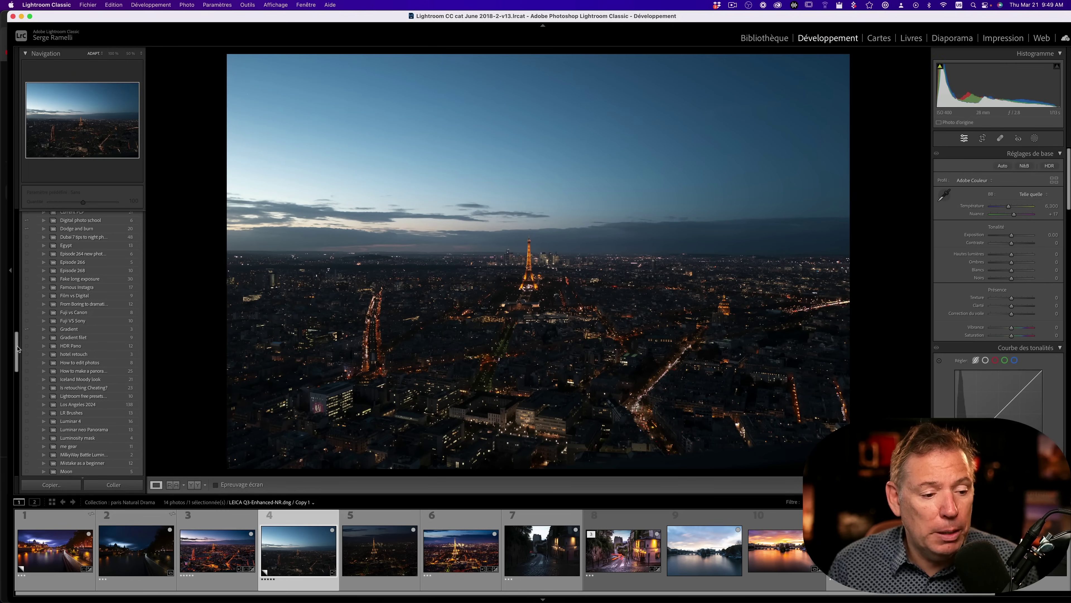
left_click_drag(18, 348, 37, 207)
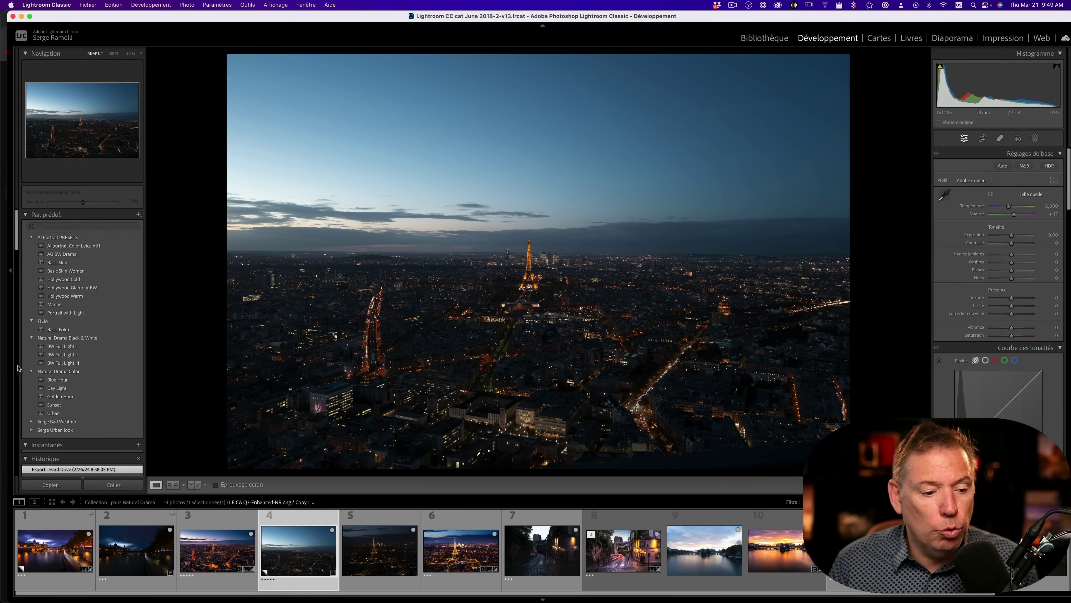
scroll(17, 242, "down", 3)
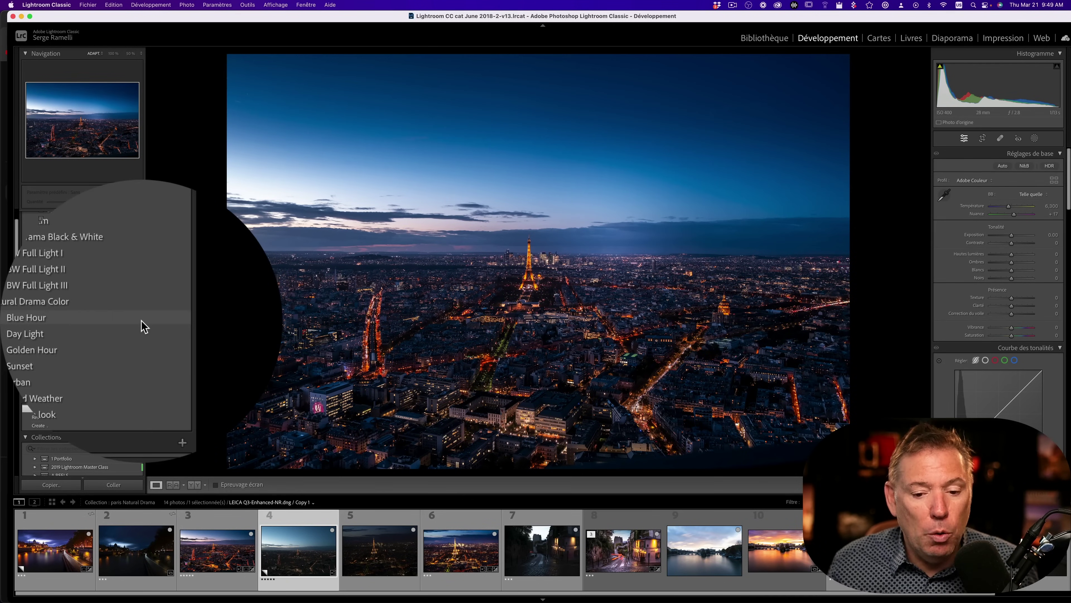
left_click(140, 319)
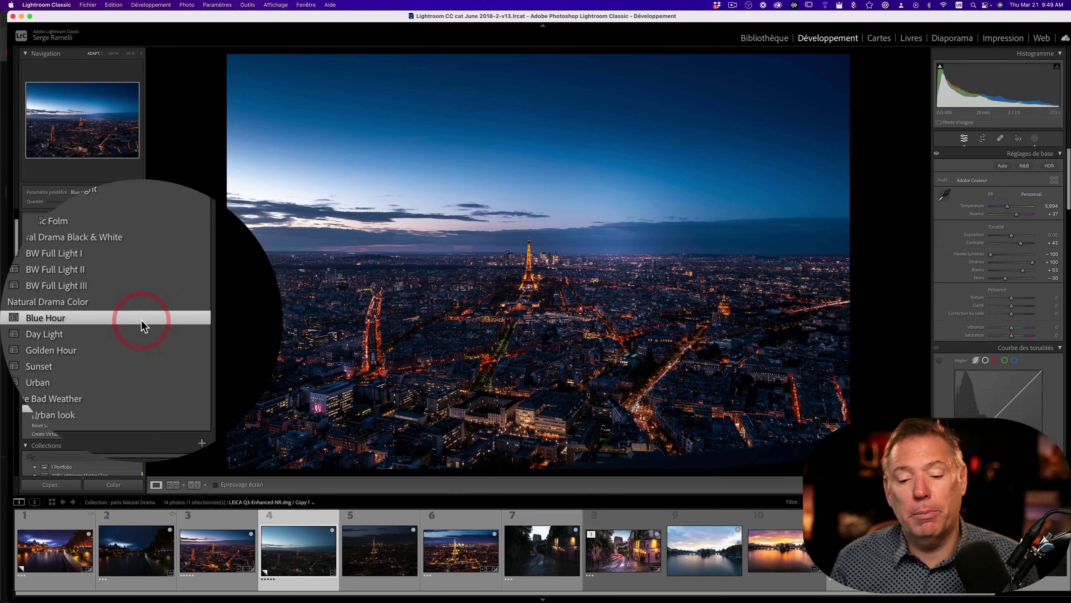
left_click(544, 269)
left_click(544, 269)
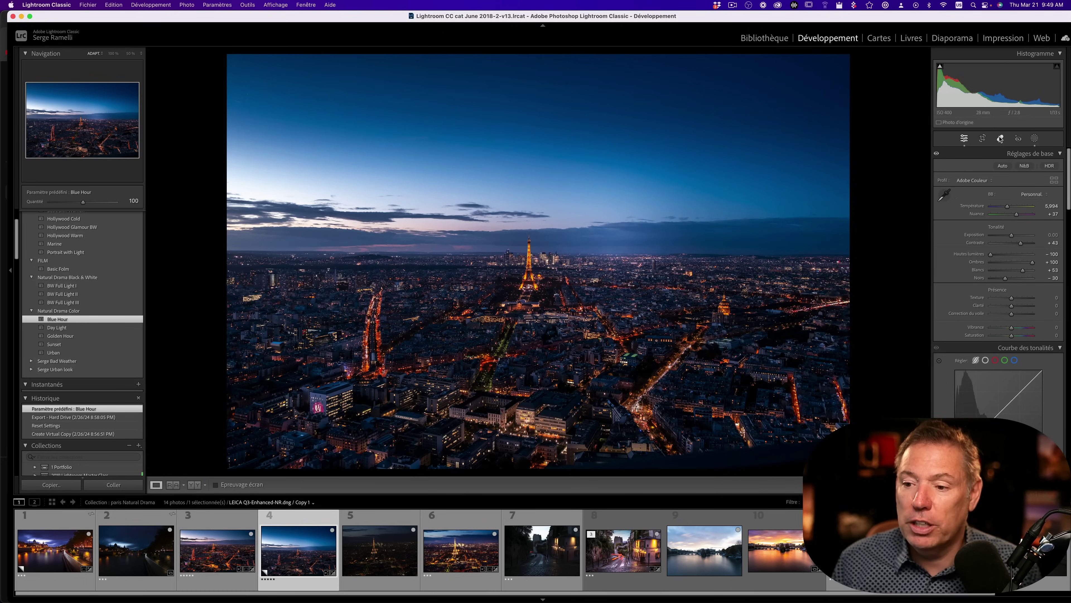
- Crop the aerial Paris photo to 16 x 9 with the Eiffel Tower near the centre, and compare it with the unedited original
left_click(983, 138)
left_click(1038, 169)
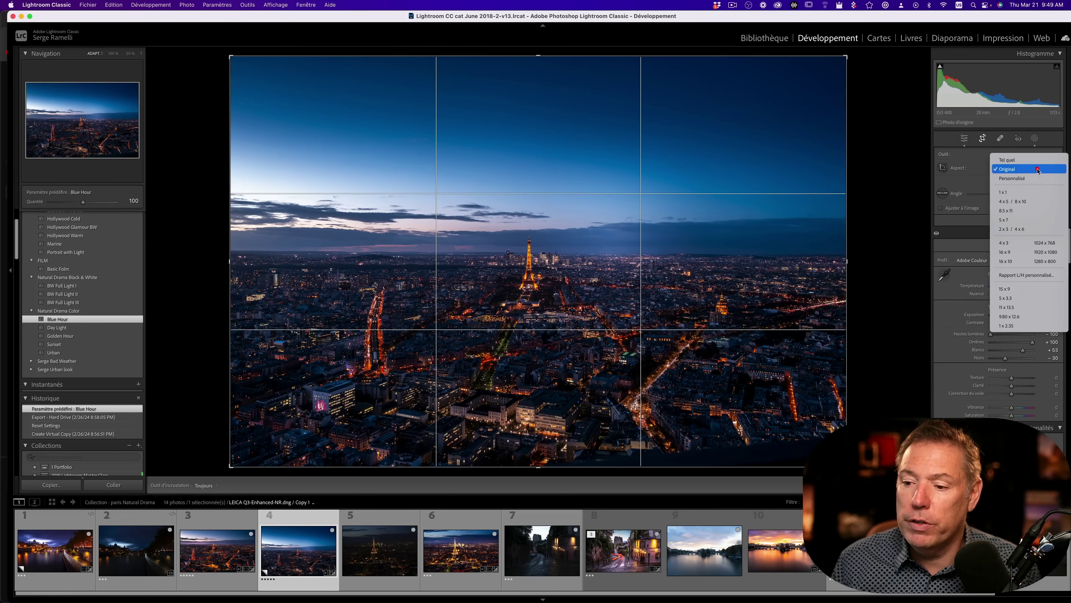
left_click(1030, 245)
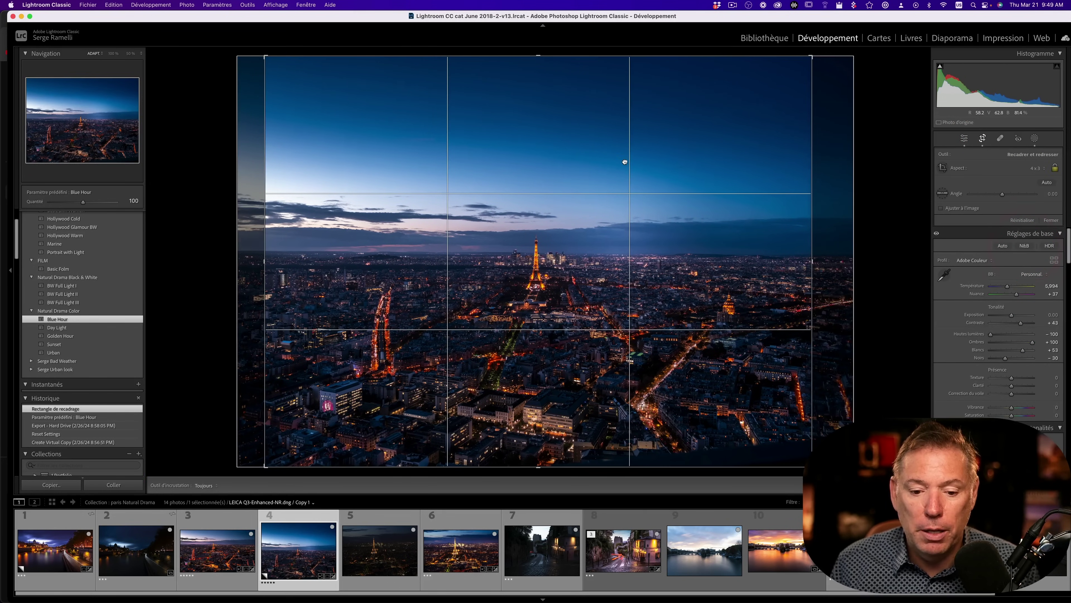
left_click(624, 163)
left_click(1037, 169)
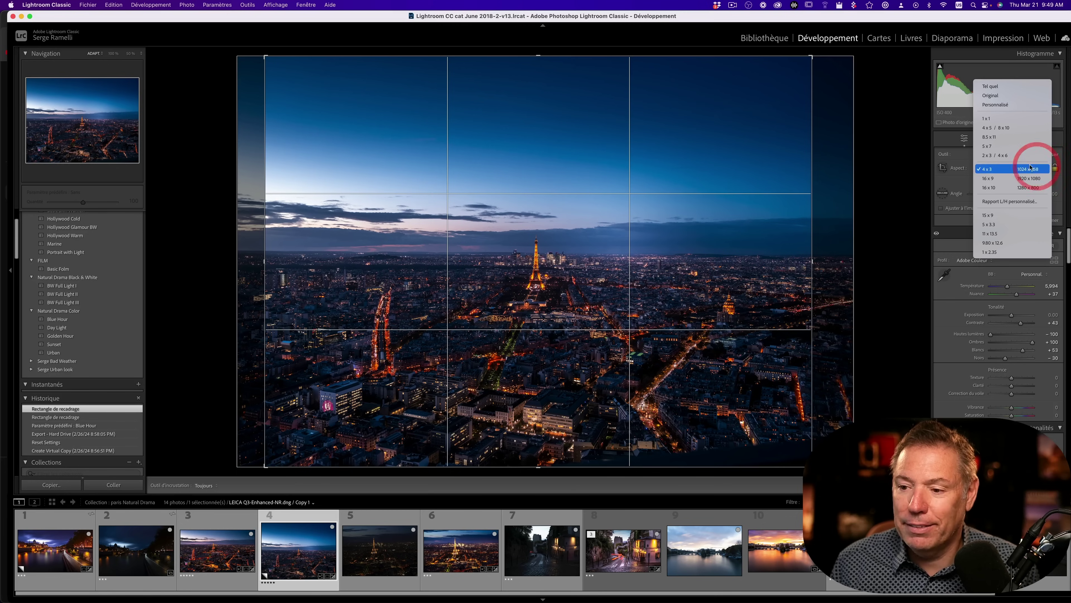
left_click(1027, 179)
left_click_drag(577, 199, 615, 157)
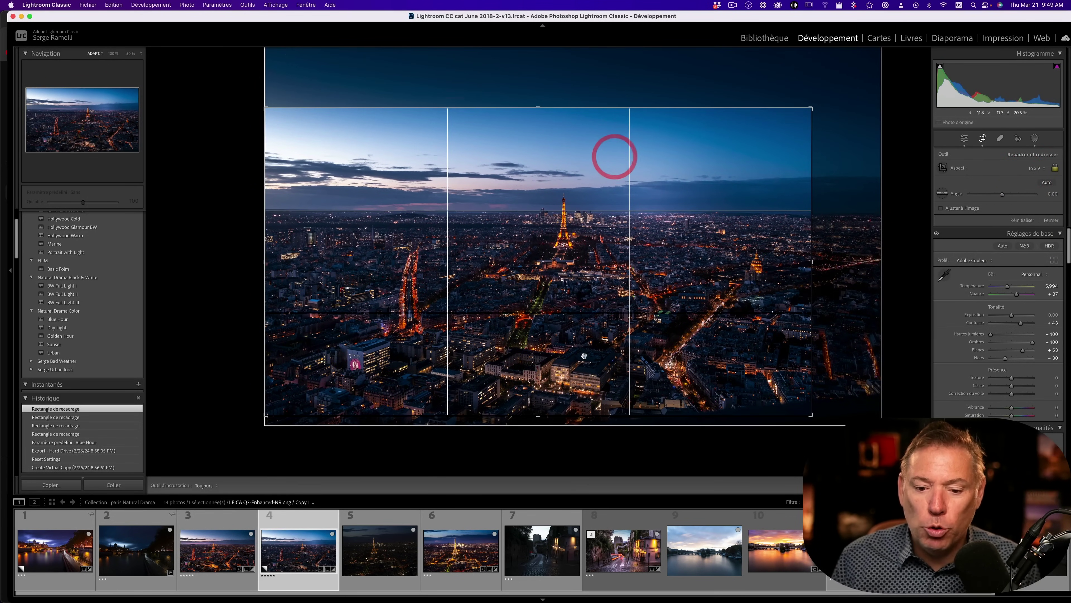
left_click_drag(594, 293, 557, 287)
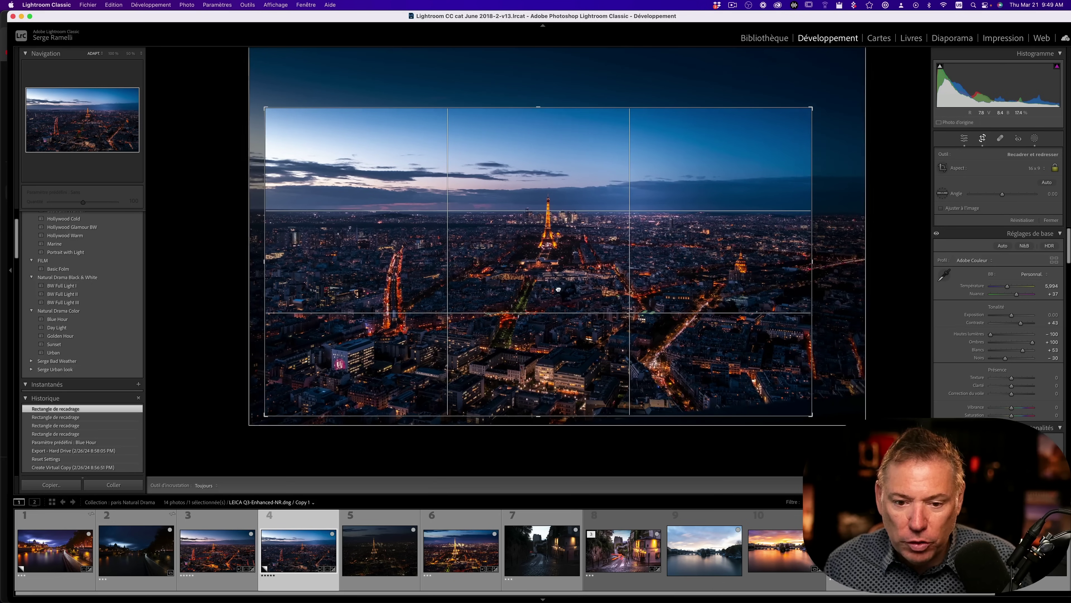
left_click(556, 287)
key("Return")
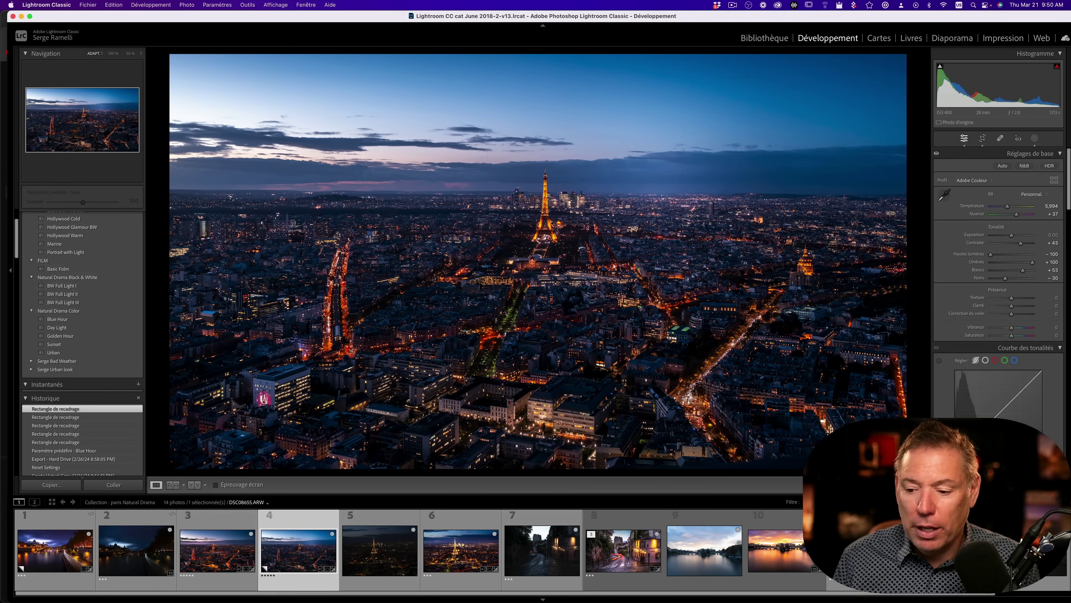
key("cmd+shift+r")
key("cmd+z")
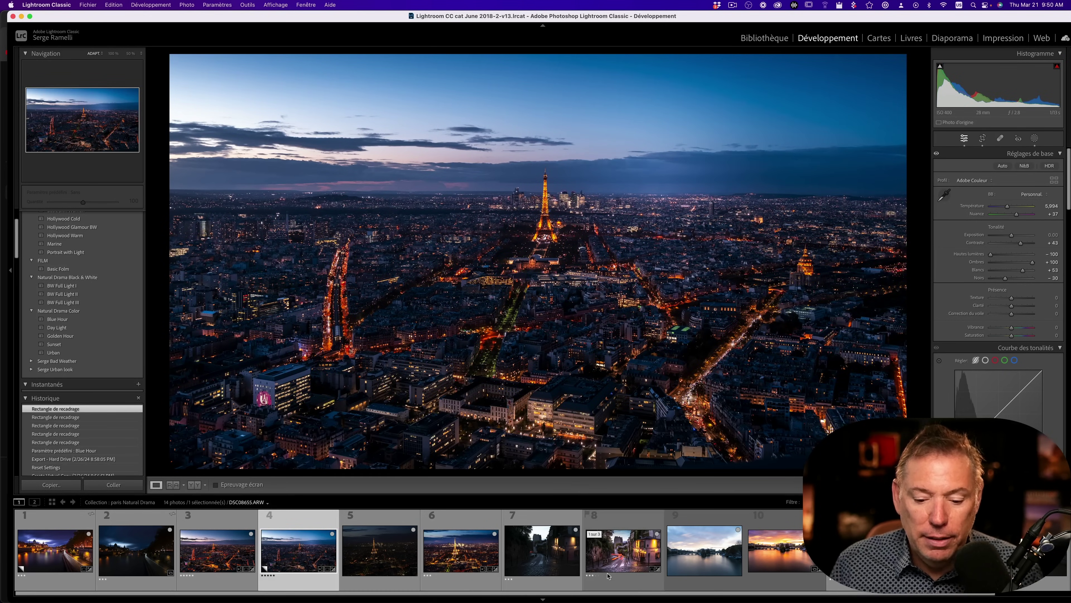
- Apply the Natural Drama Color preset Golden Hour to the dark cobbled street photo DSC08654.ARW
left_click_drag(628, 594, 693, 589)
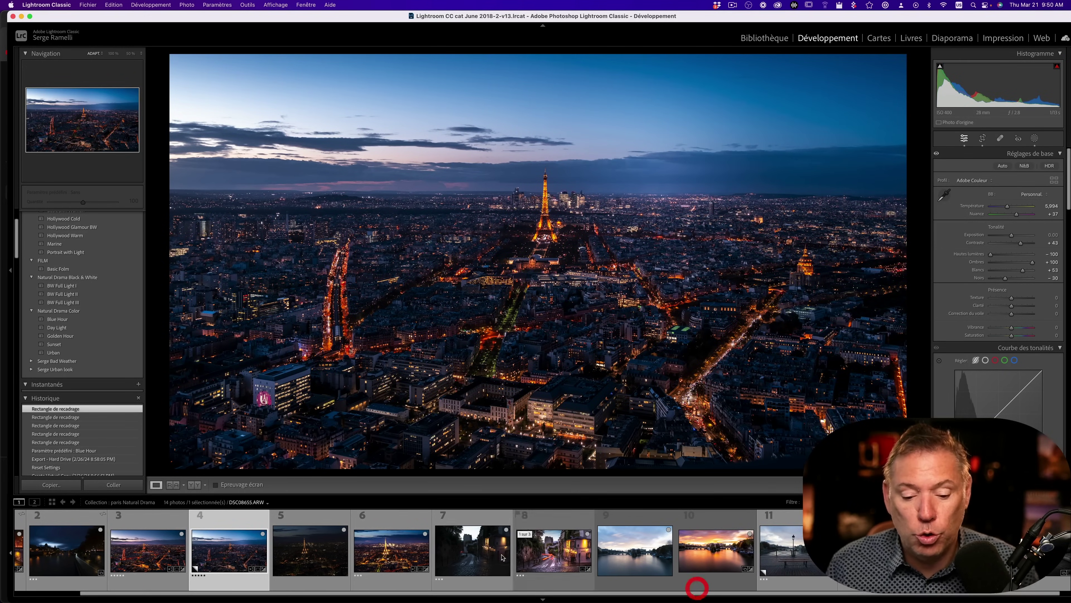
left_click(474, 552)
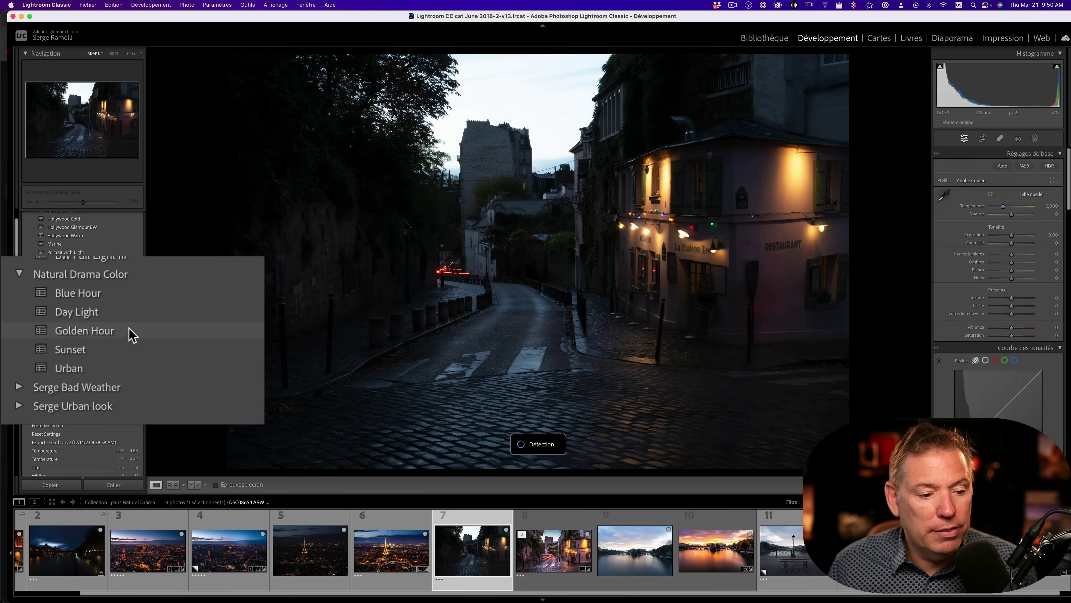
left_click(132, 334)
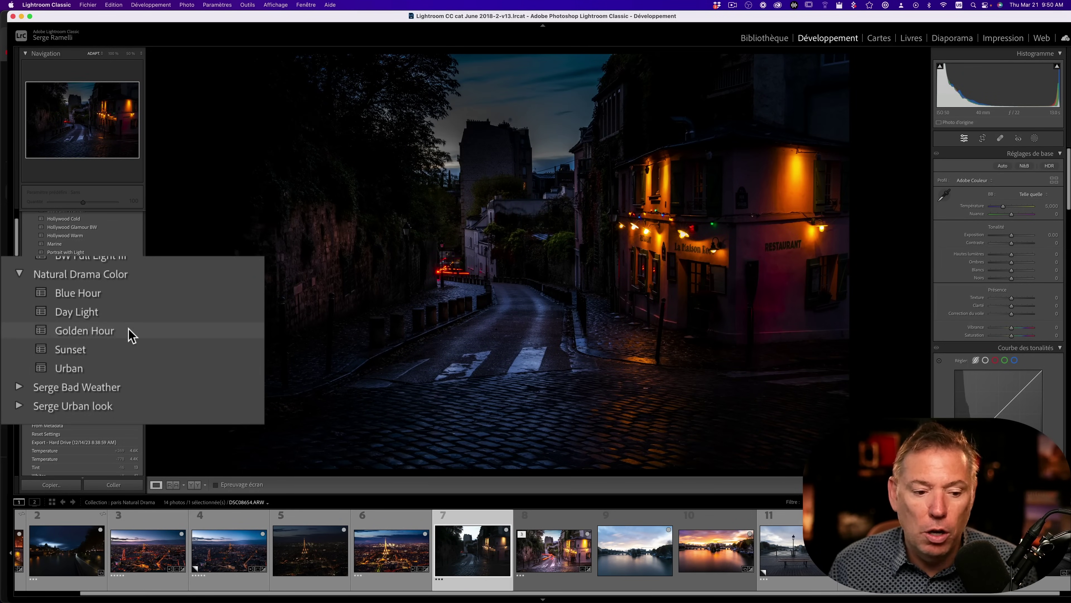
left_click(81, 338)
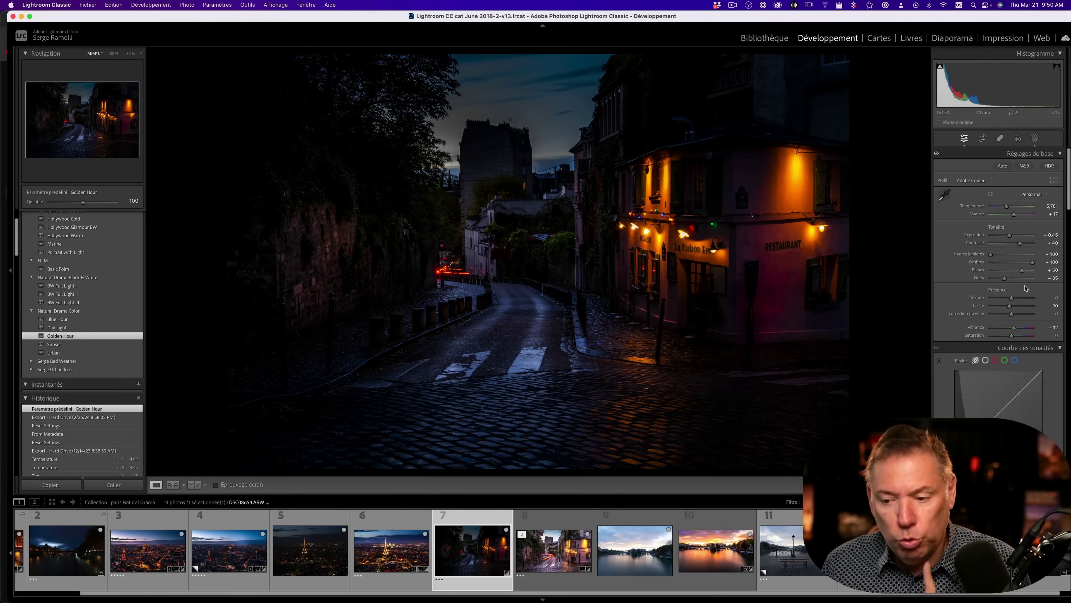
- Set the street photo's blacks to -2, whites to +68 and exposure to +0.45, and compare it with the unedited original
key("alt")
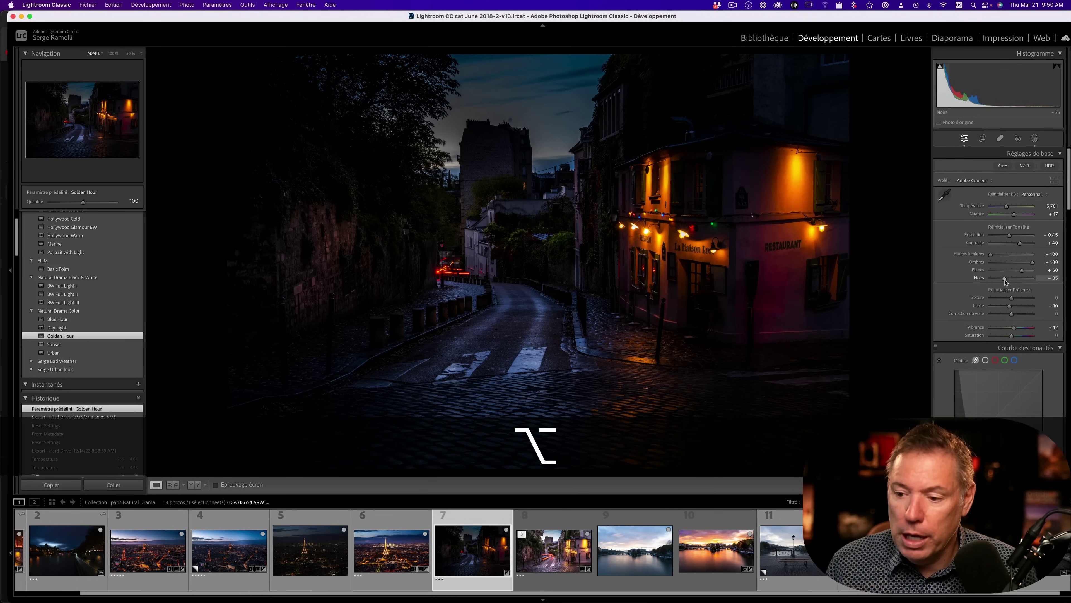
left_click(1004, 278, "alt")
left_click_drag(939, 283, 949, 285)
left_click_drag(1013, 277, 978, 270)
left_click_drag(946, 235, 953, 236)
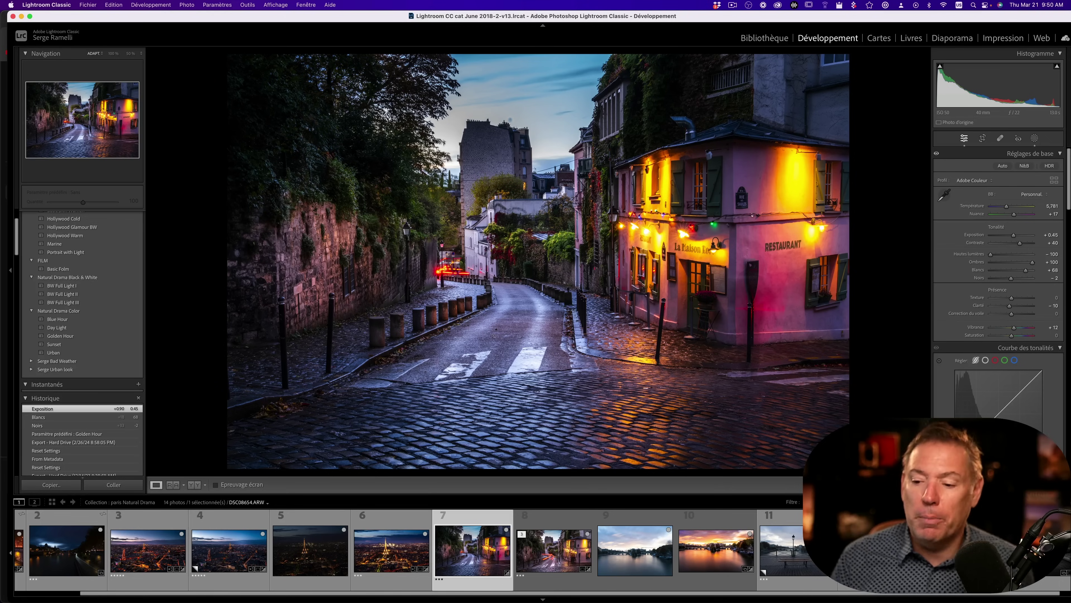
key("super+shift+r")
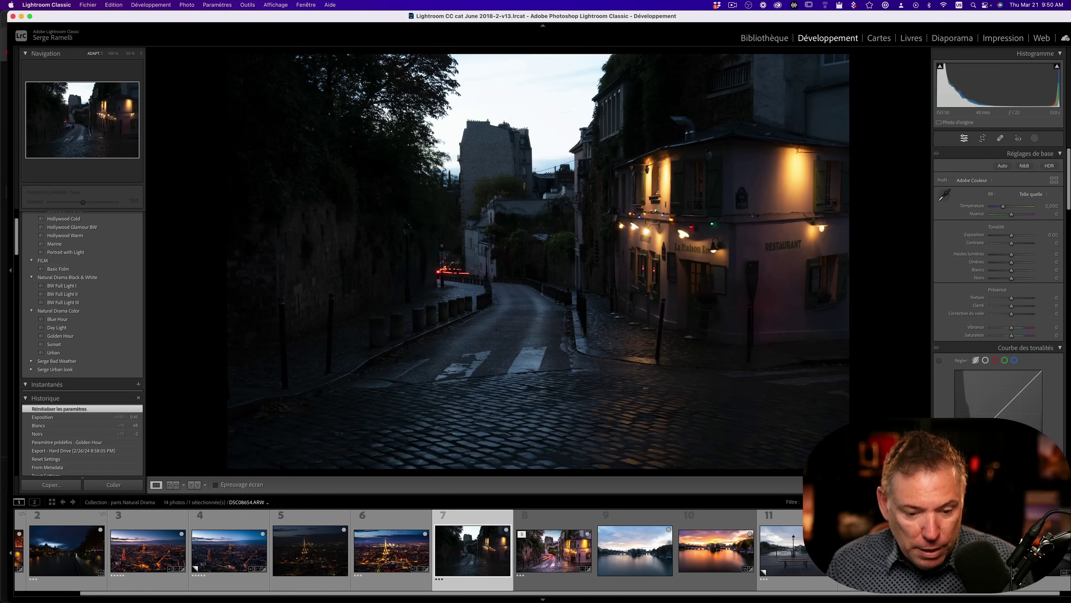
key("super+z")
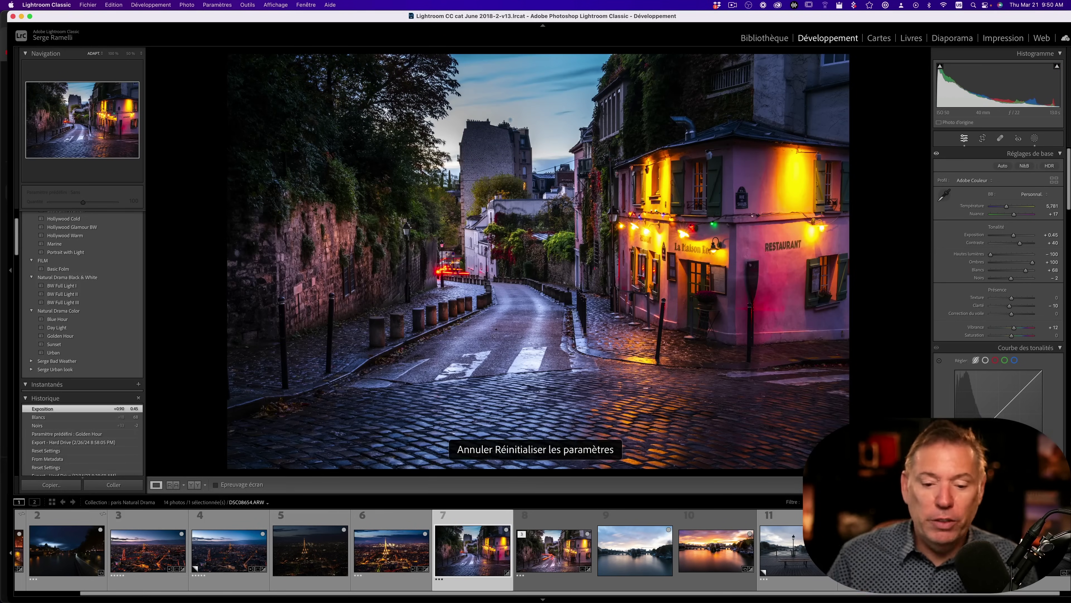
- Apply the Natural Drama Color preset Sunset to the Seine bridge photo DSC08574.ARW
scroll(710, 595, "right", 1)
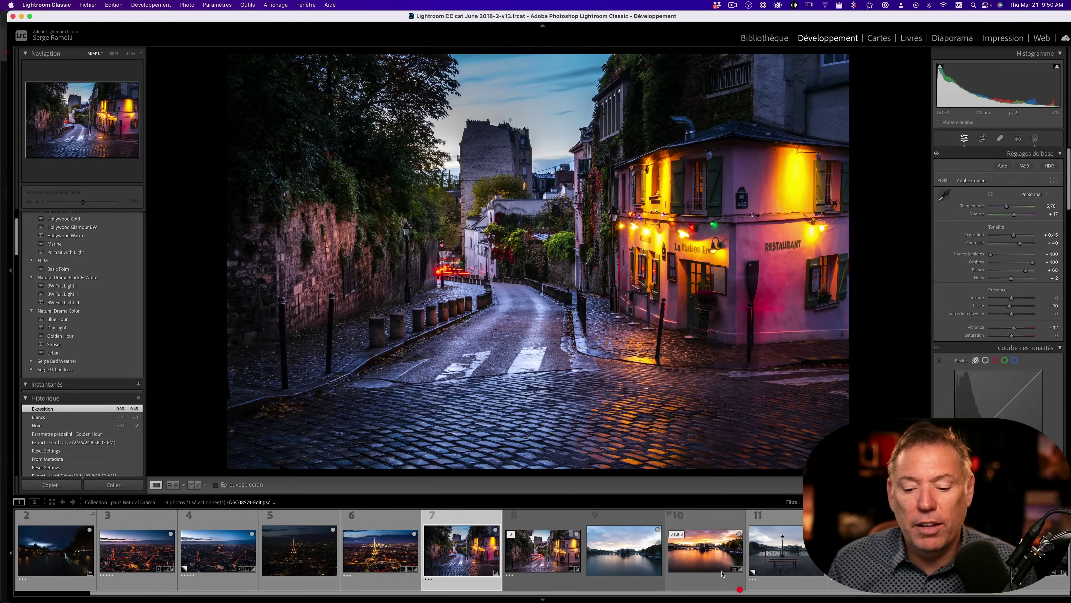
left_click(631, 542)
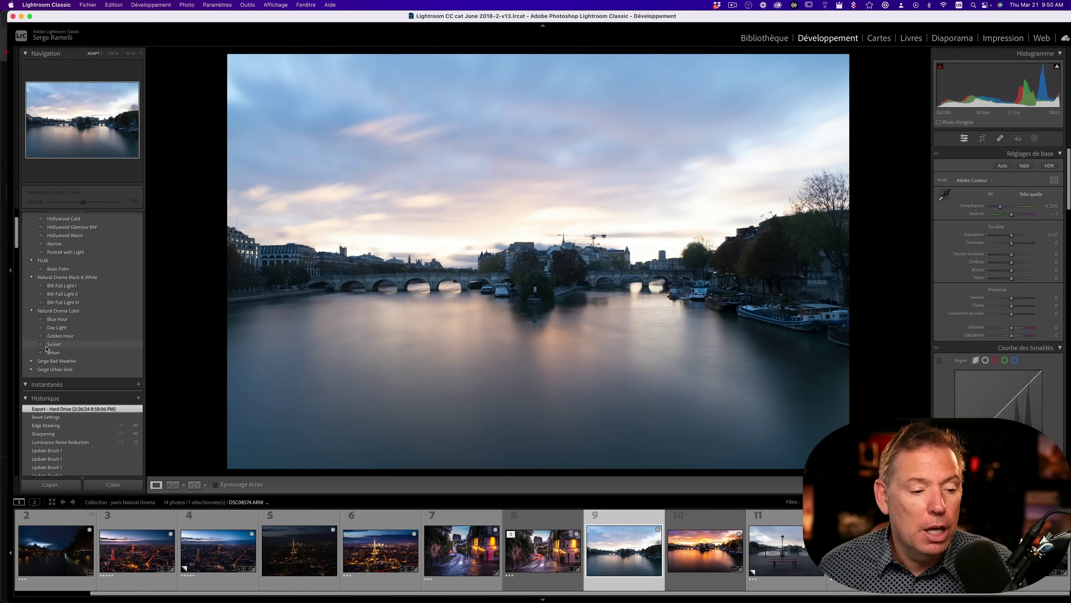
left_click(69, 344)
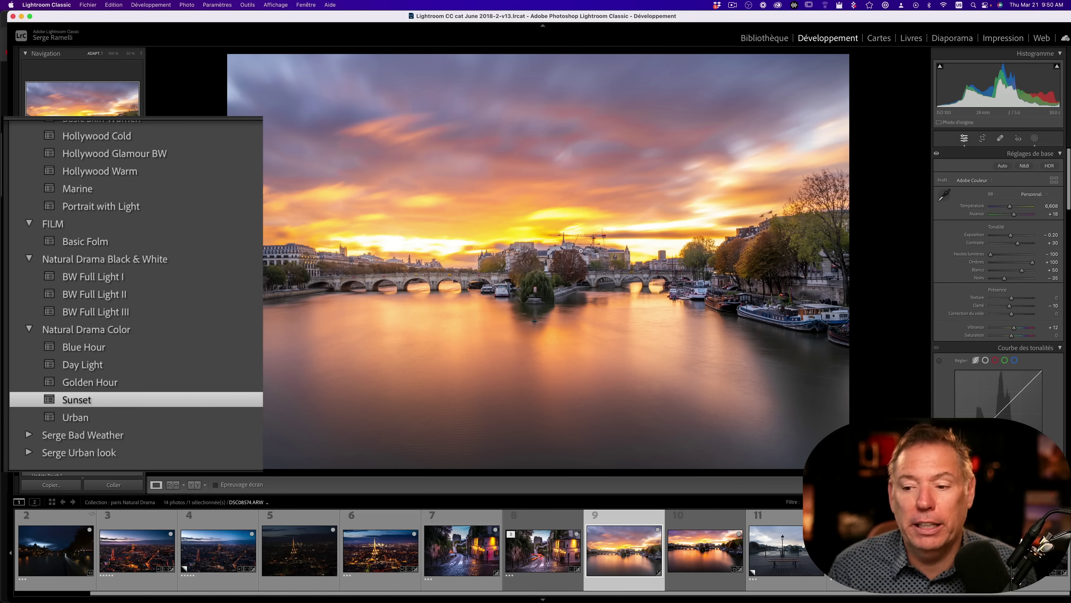
- Lower the sunset Seine photo's blacks to -55 and its exposure to -0.70
key("alt")
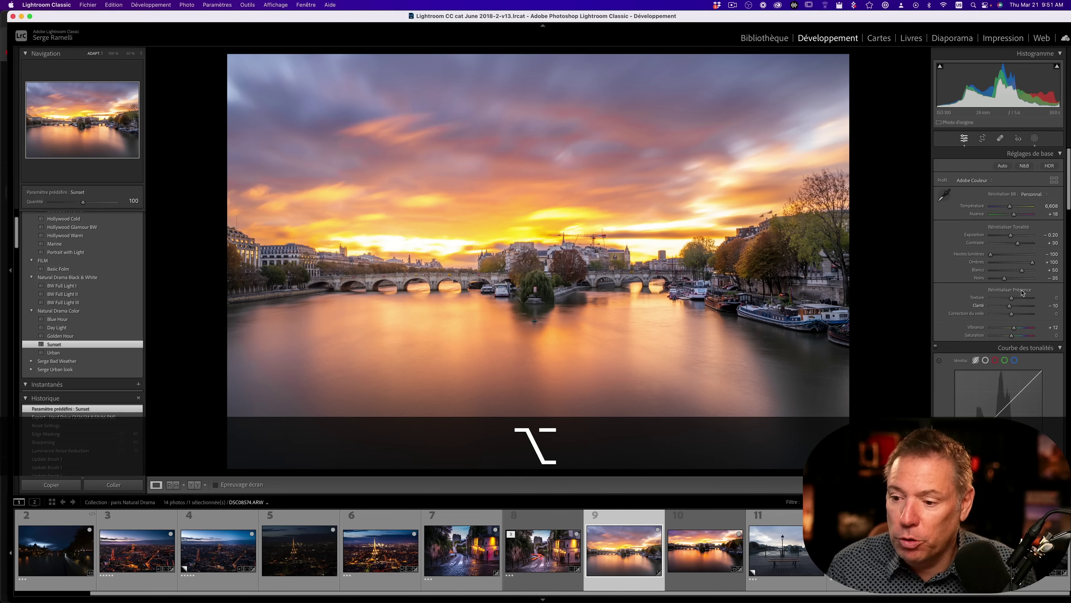
left_click_drag(1006, 279, 999, 279)
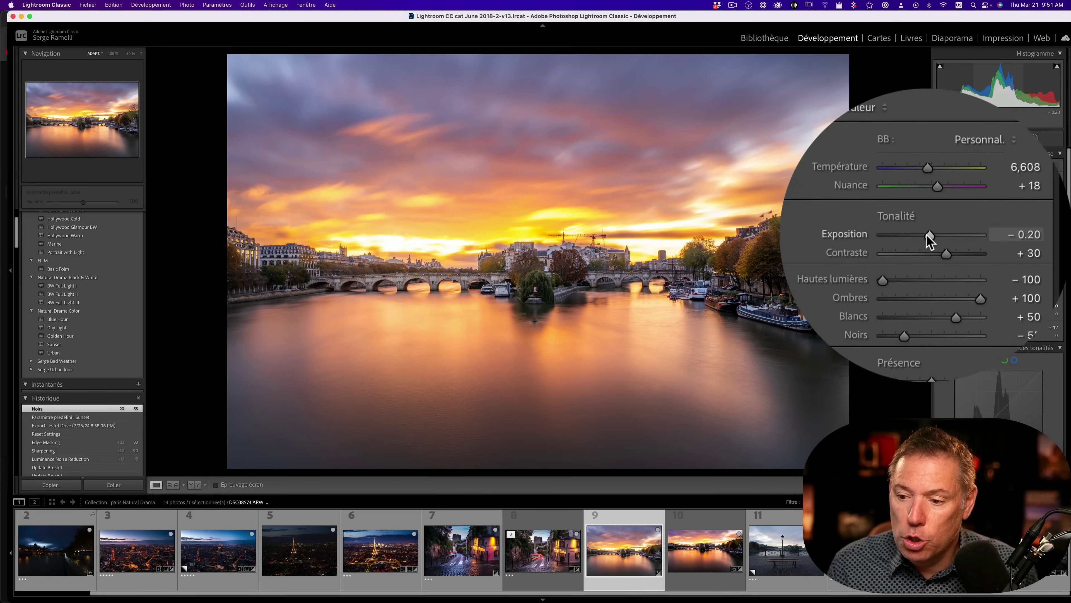
left_click_drag(1012, 237, 1009, 236)
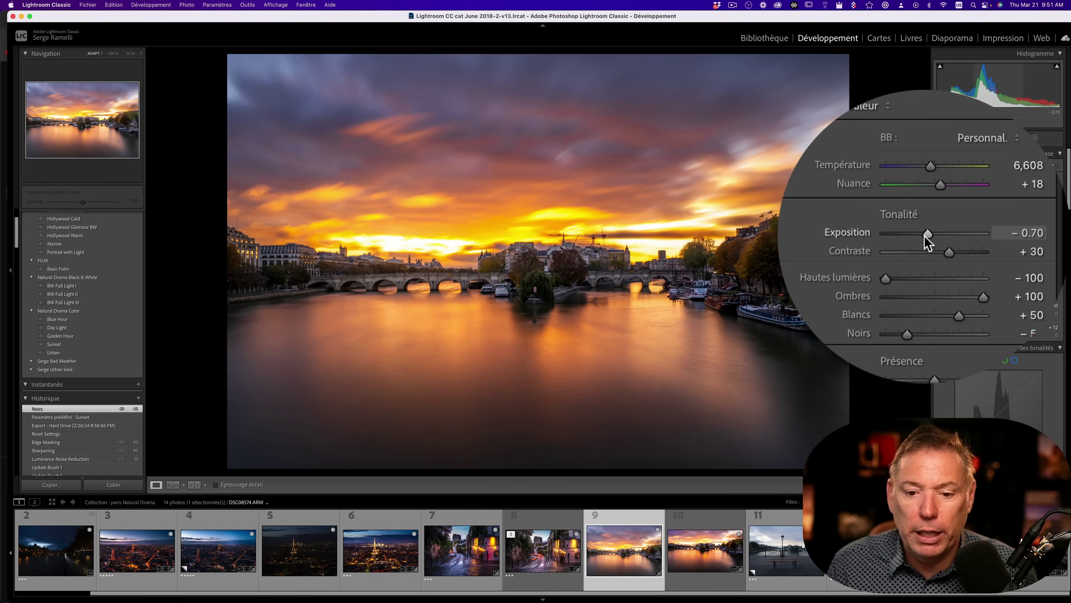
- Crop the sunset Seine photo to 16 x 9, positioning the frame so it trims the upper sky
left_click(982, 138)
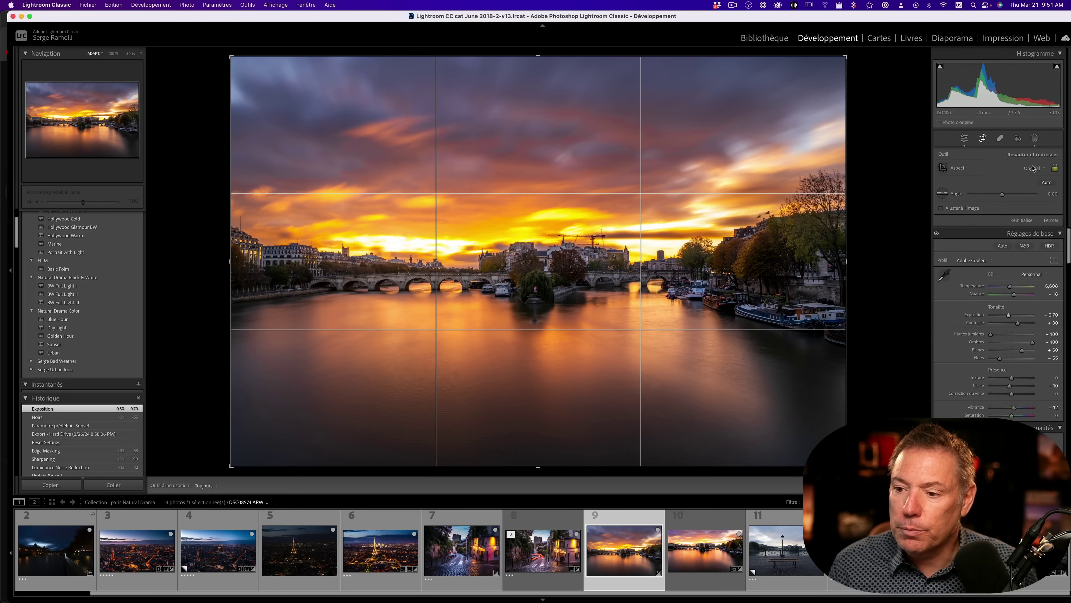
left_click(1033, 168)
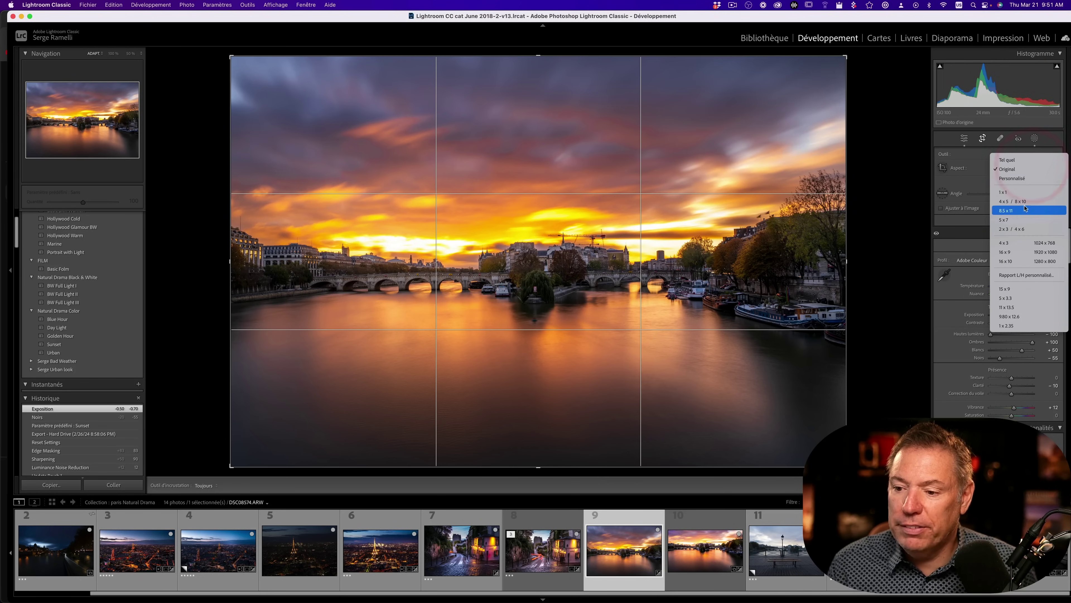
left_click(1021, 251)
left_click_drag(767, 234, 693, 179)
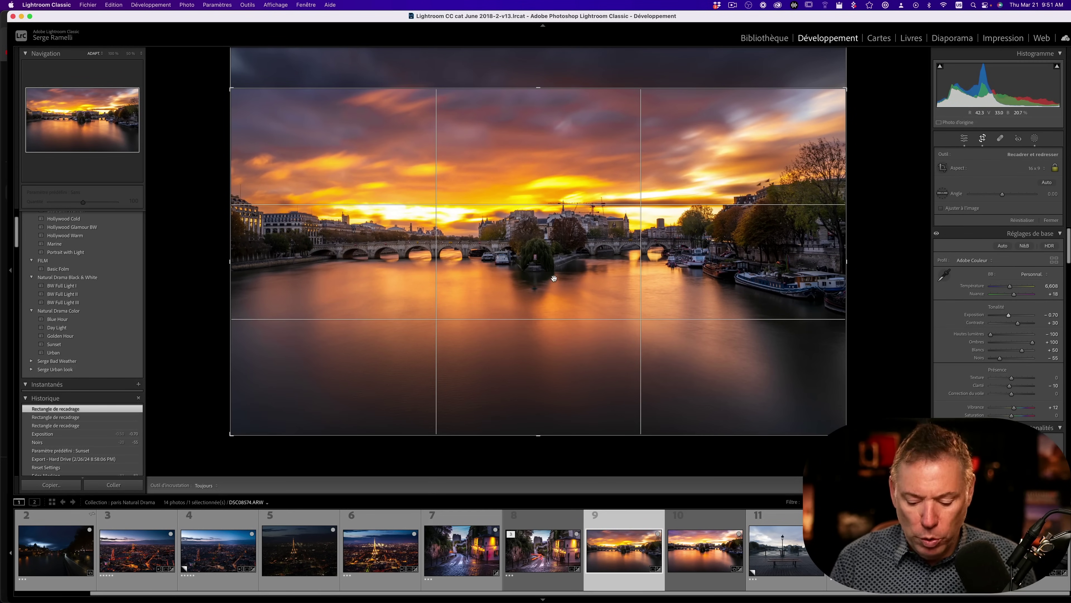
key("Return")
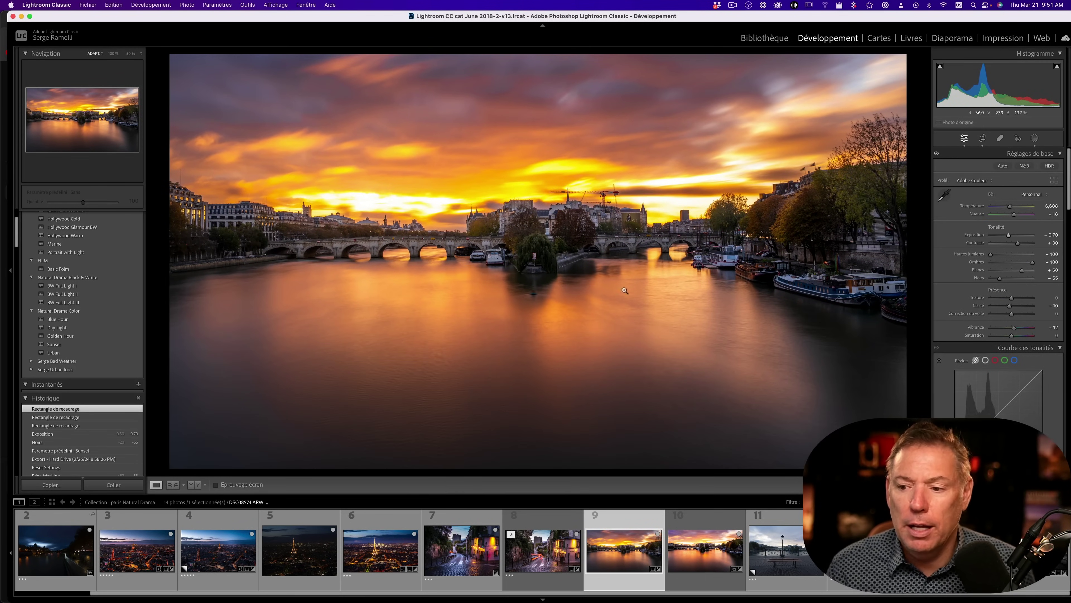
- Move the Sun mask's radial gradient down to the middle of the river, just beside the willow island
left_click(1036, 139)
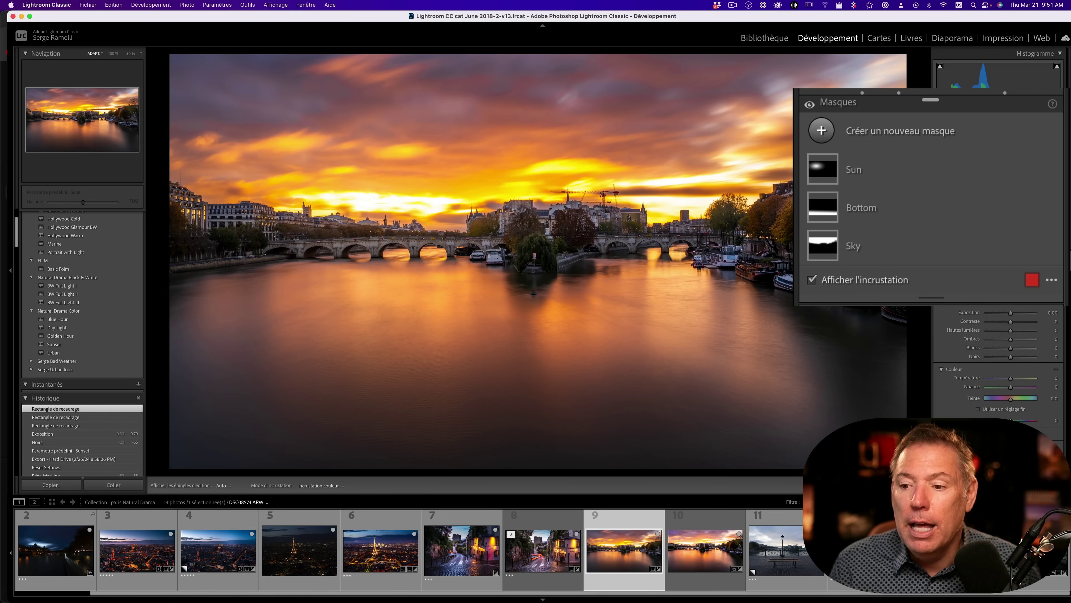
left_click(851, 171)
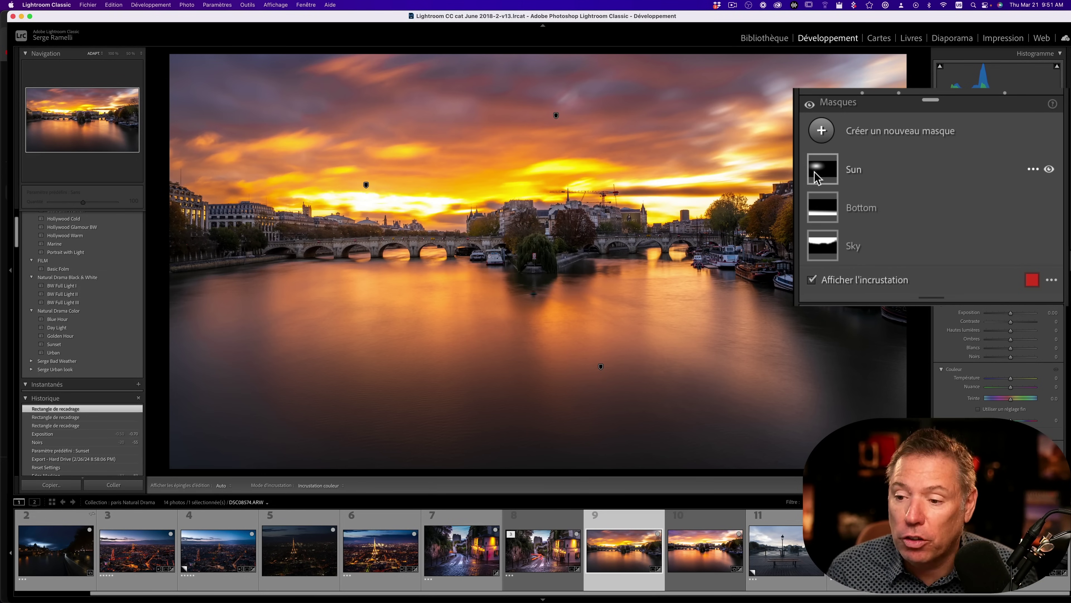
left_click(823, 172)
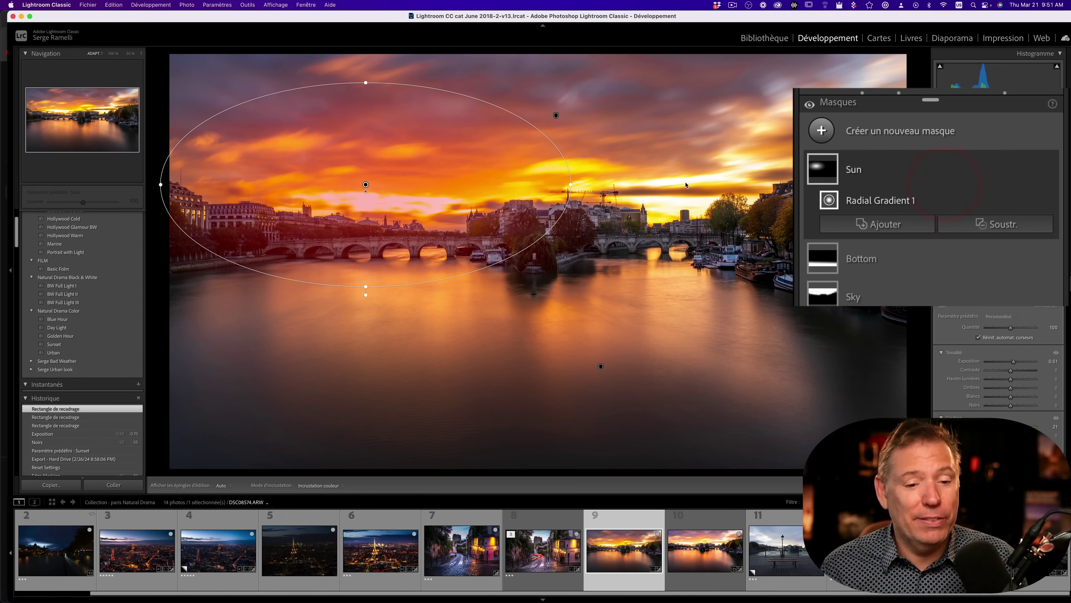
left_click_drag(365, 184, 481, 273)
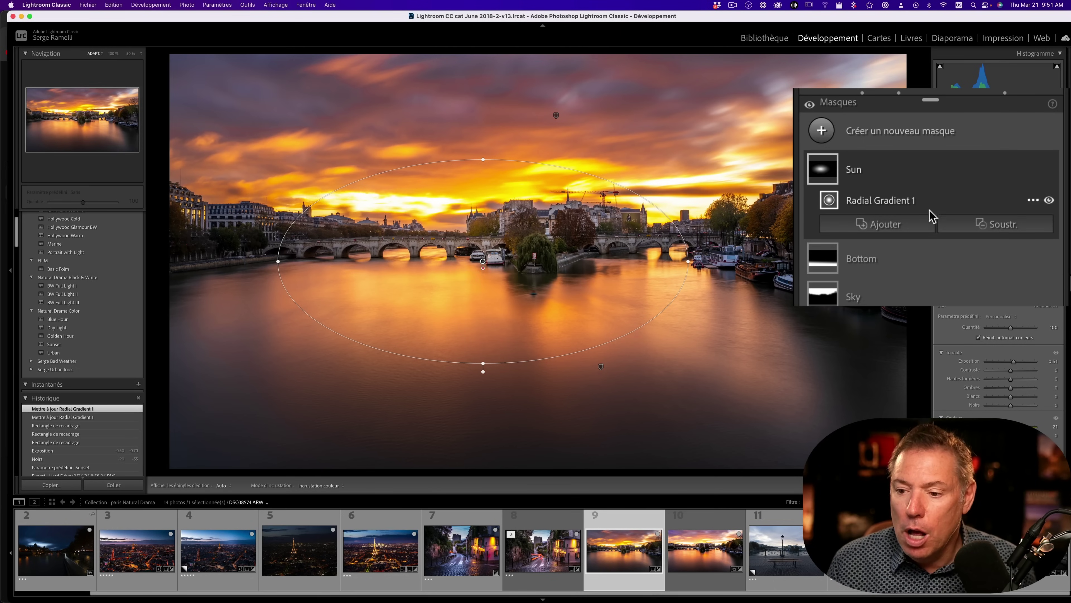
- Shift the Bottom mask's linear gradient sideways toward the river's centre and lower the Sky mask's linear gradient slightly, then leave masking
left_click(891, 259)
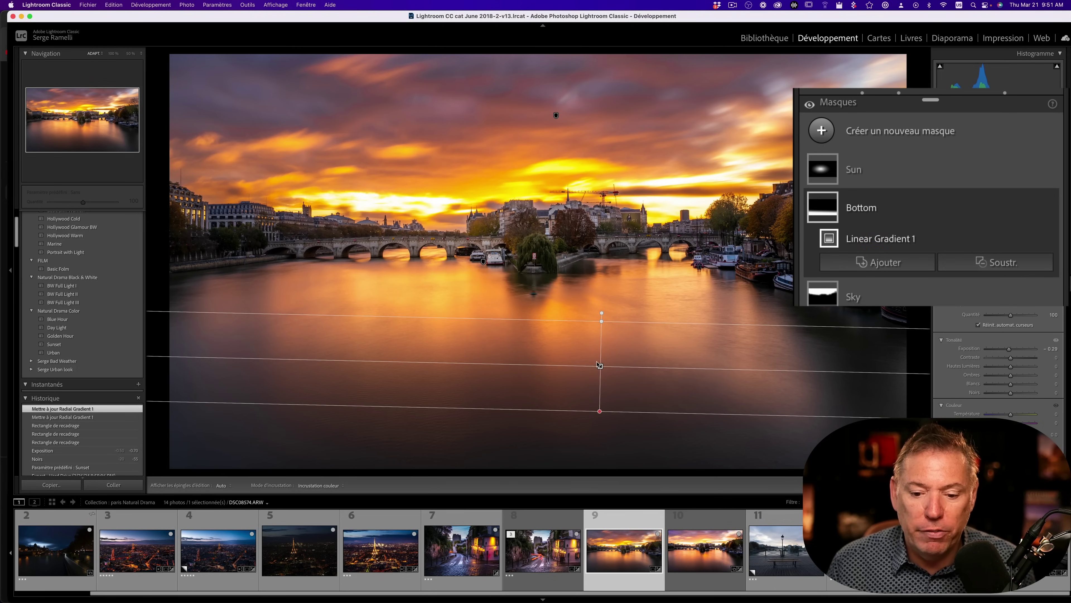
left_click_drag(601, 365, 527, 363)
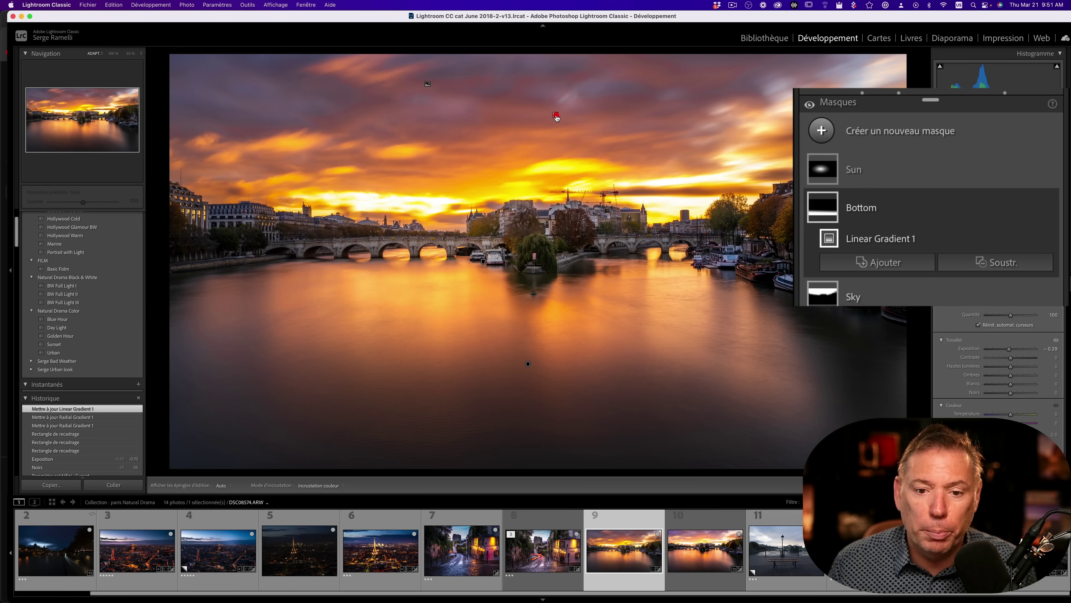
left_click(556, 115)
left_click_drag(555, 114, 553, 148)
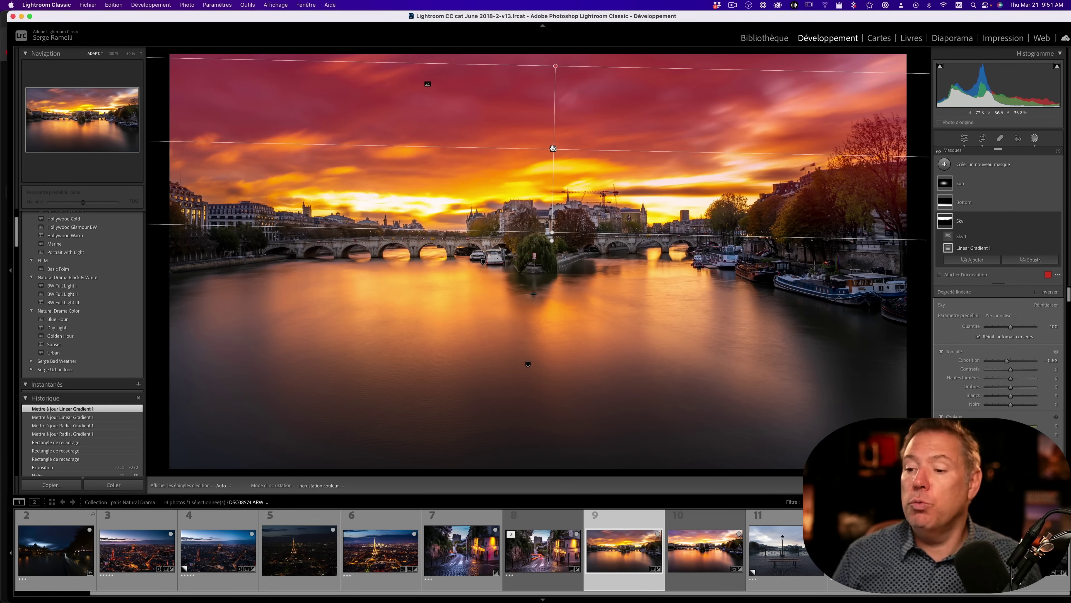
left_click(965, 138)
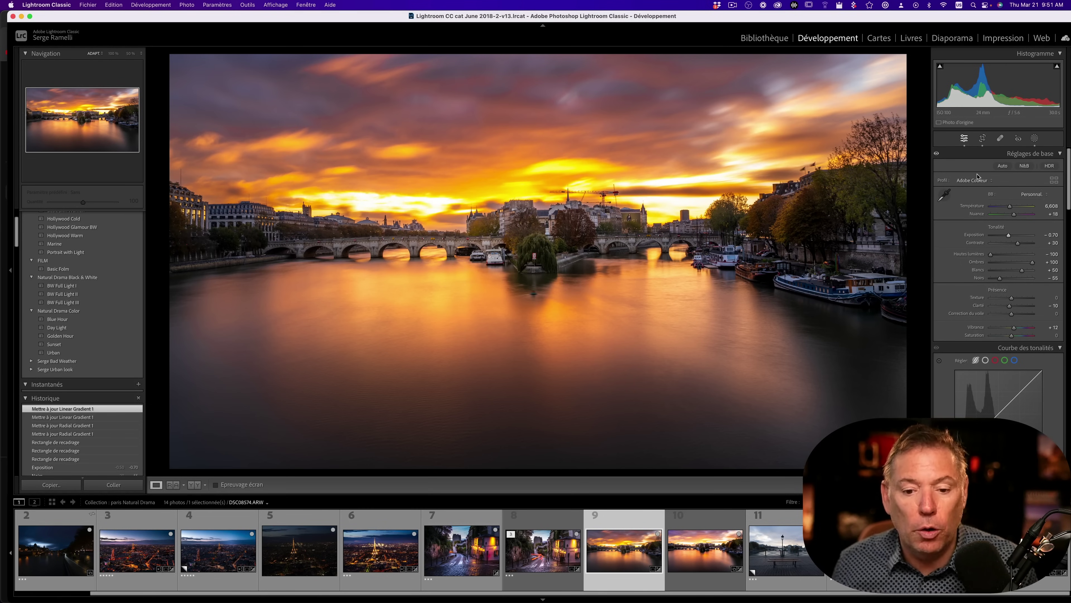
- Examine the construction cranes above the island's rooftops up close and open the photo in Adobe Photoshop 2024
left_click(604, 195)
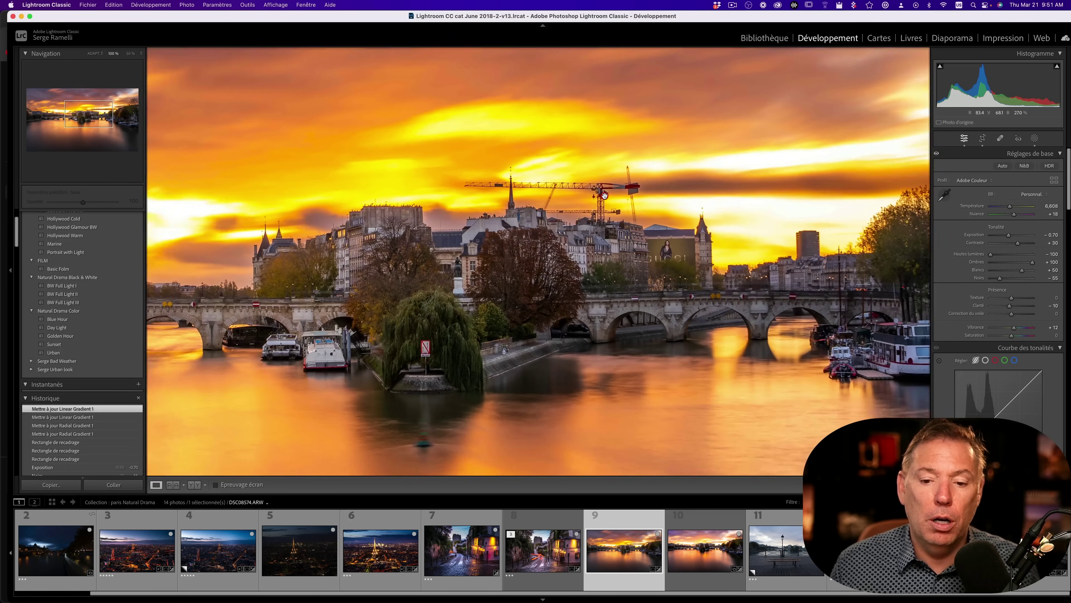
left_click(584, 236)
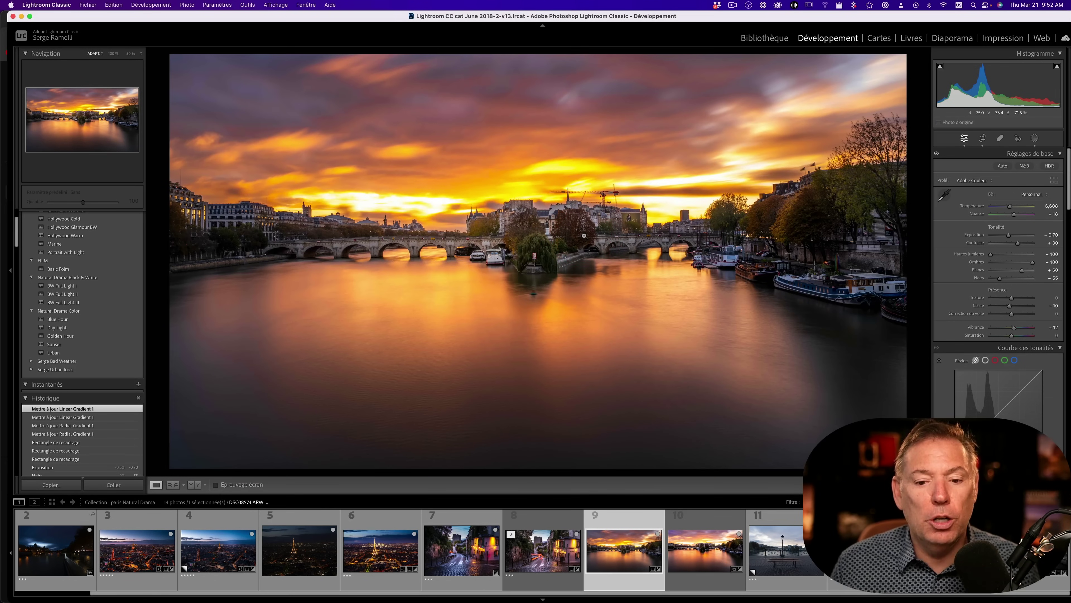
left_click(592, 218)
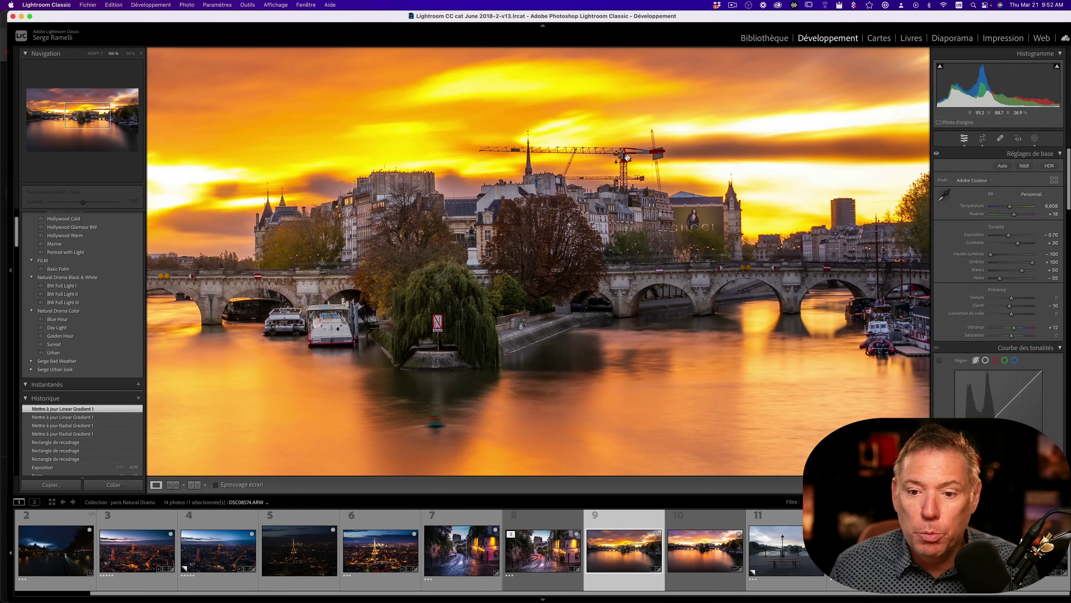
left_click(654, 173)
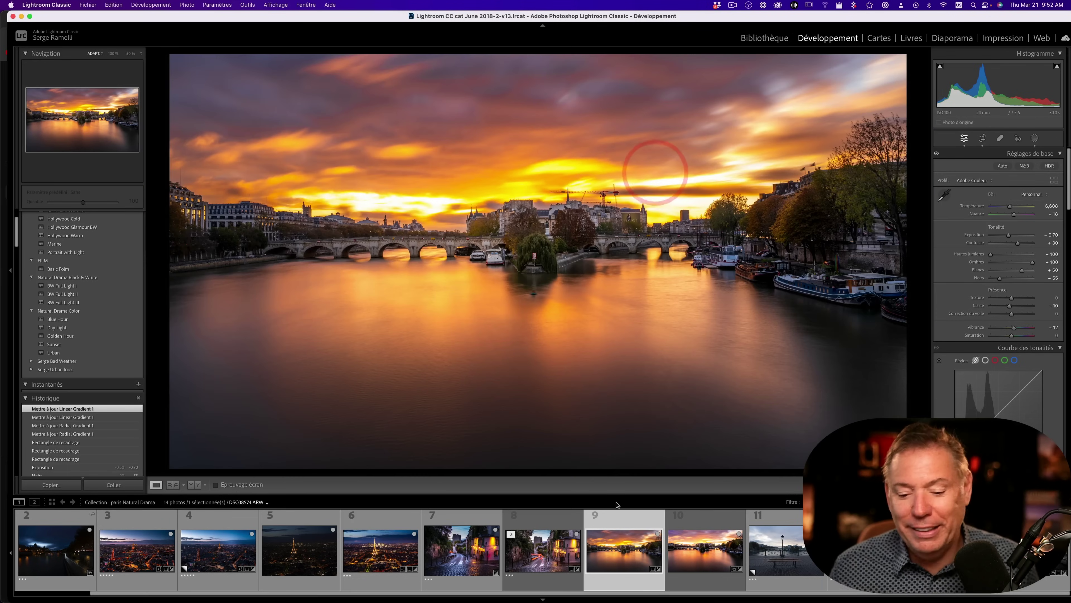
right_click(624, 518)
mouse_move(669, 388)
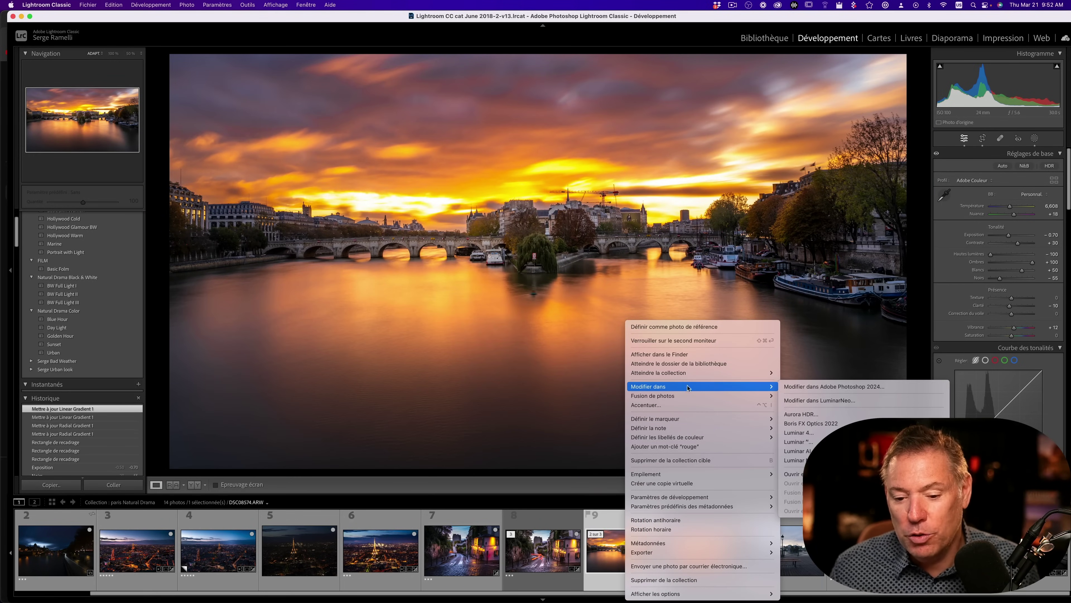
left_click(867, 385)
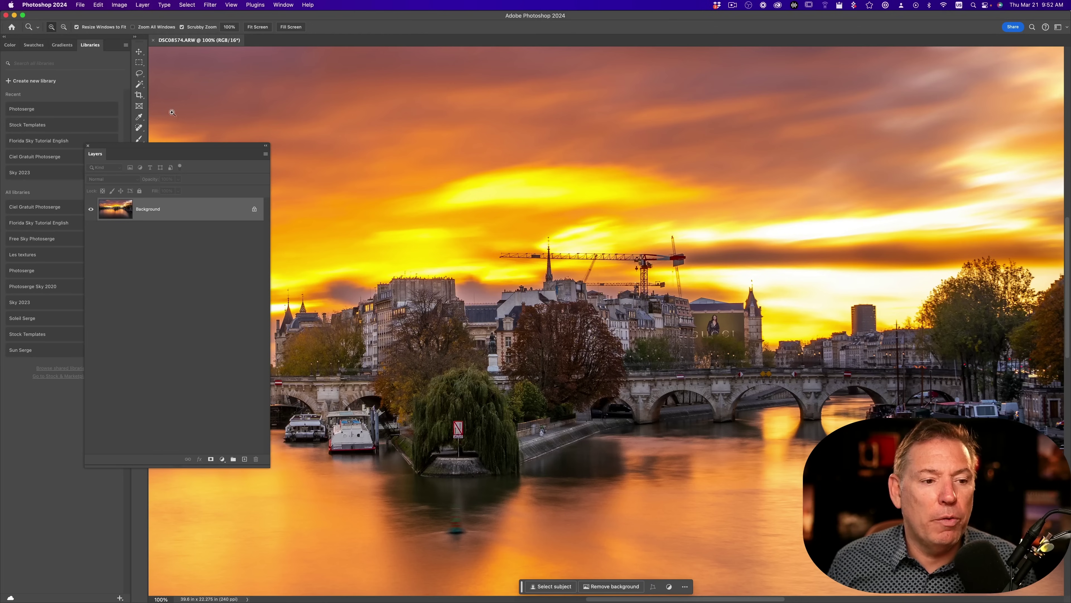
- Lasso the cranes above the island's rooftops and replace them using Generative Fill with an empty prompt
left_click(139, 73)
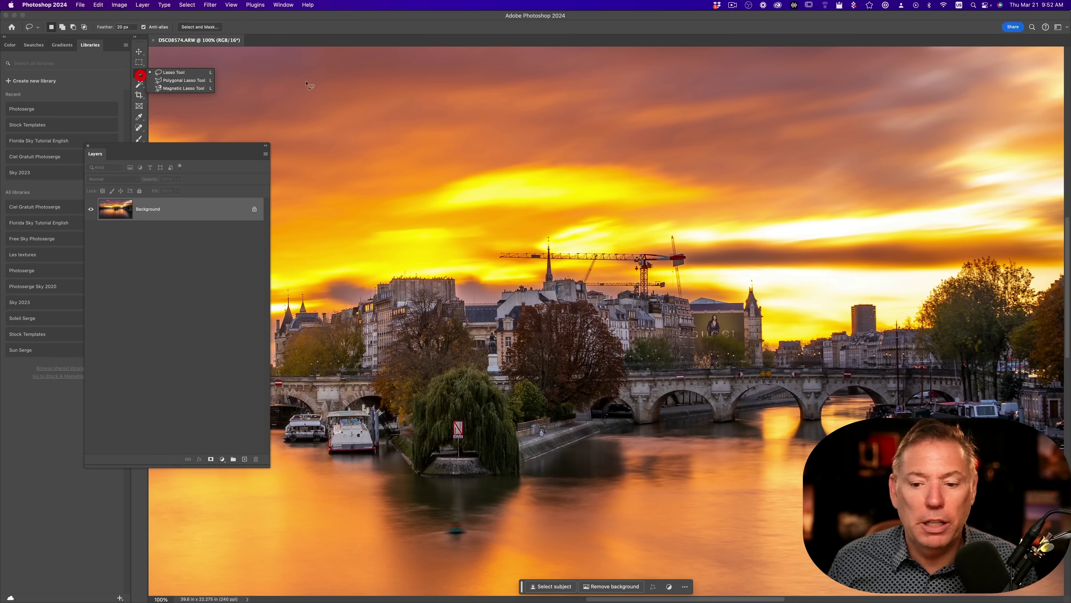
left_click(568, 282)
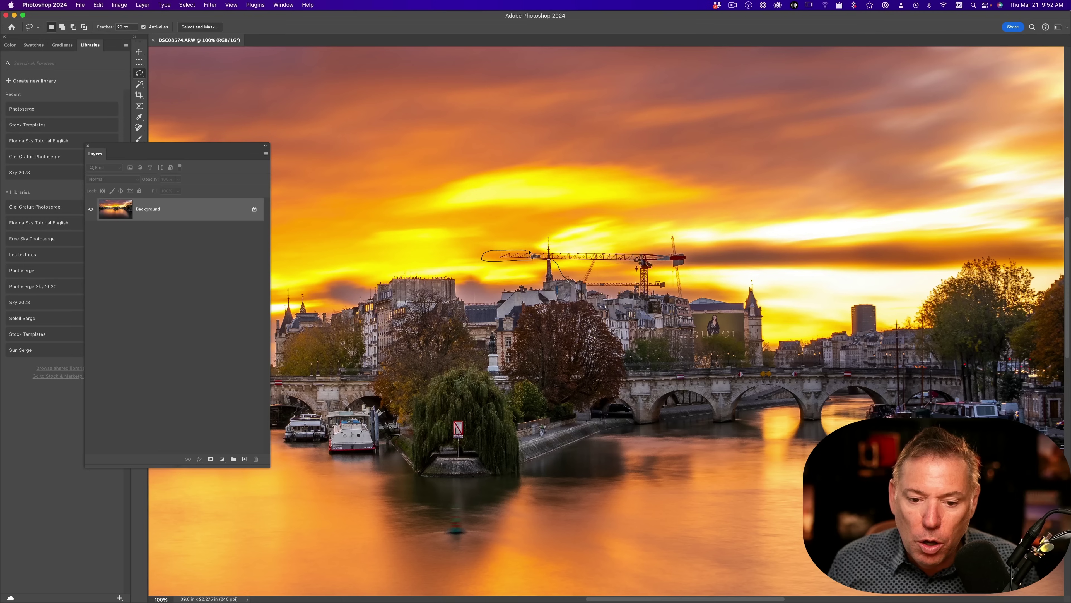
left_click_drag(640, 246, 673, 232)
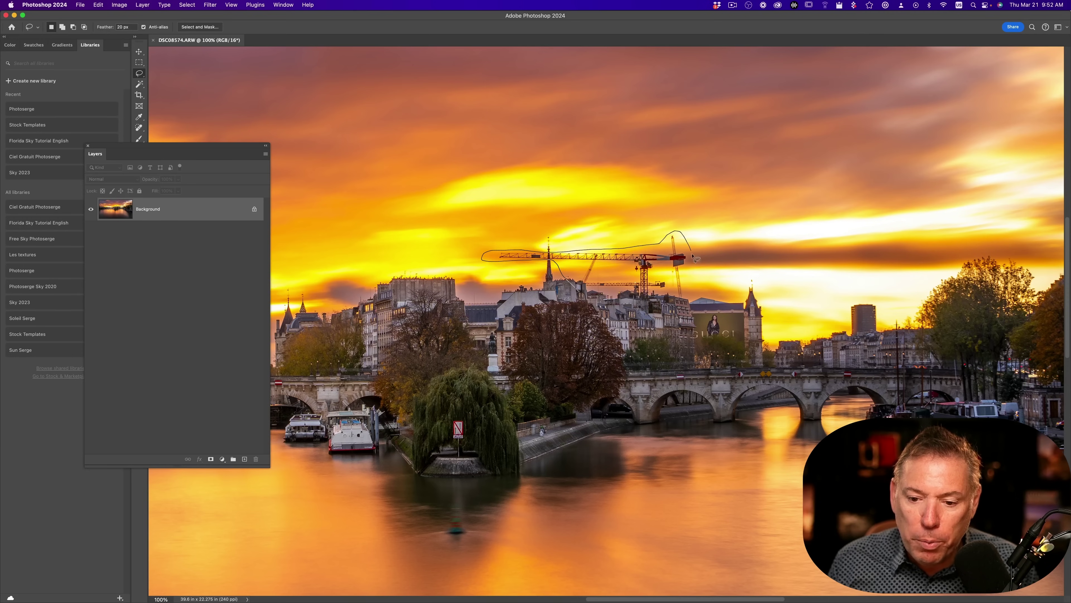
left_click_drag(669, 293, 585, 294)
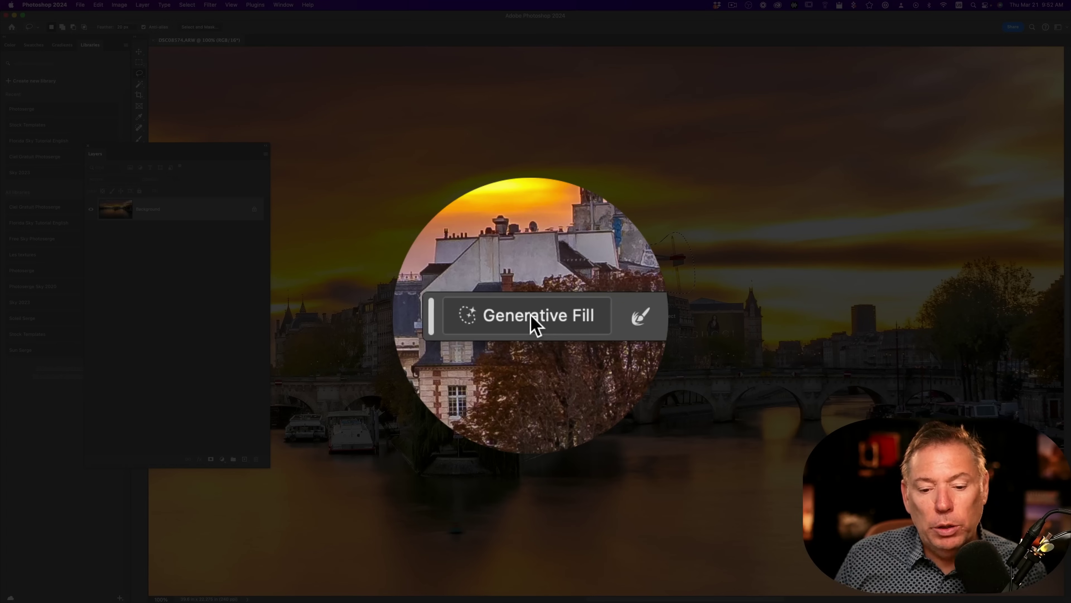
left_click(527, 314)
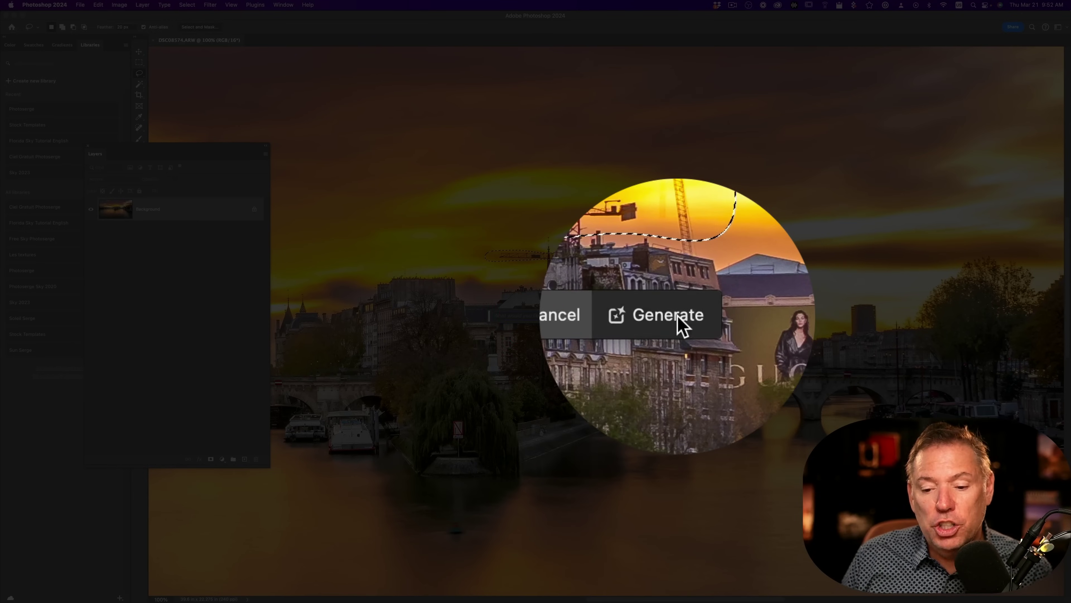
left_click(677, 315)
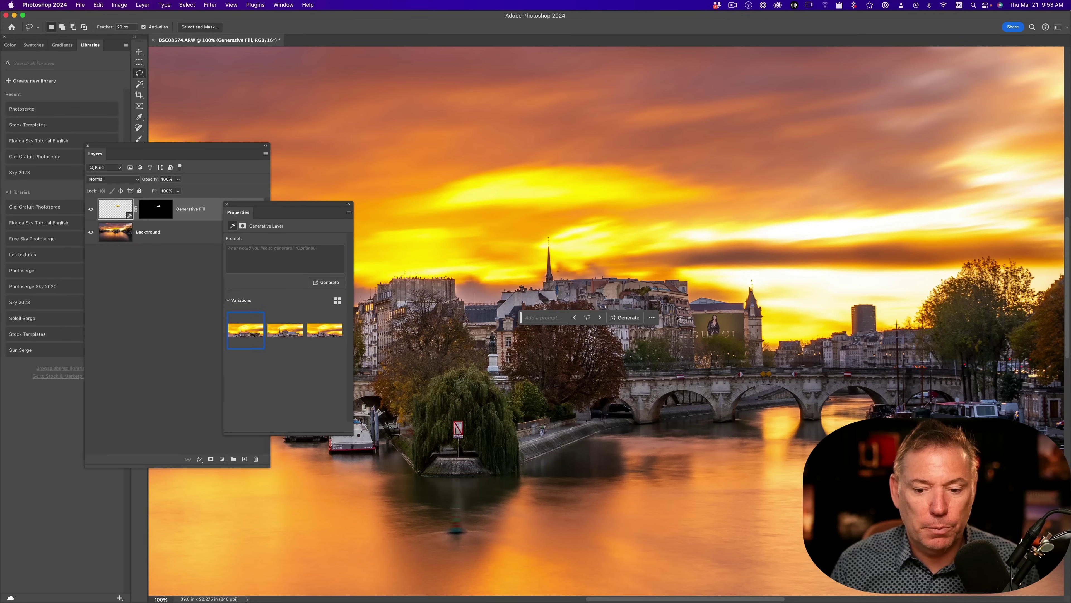
- Compare the generated variations of the crane removal and keep the third one
left_click(272, 333)
left_click(325, 333)
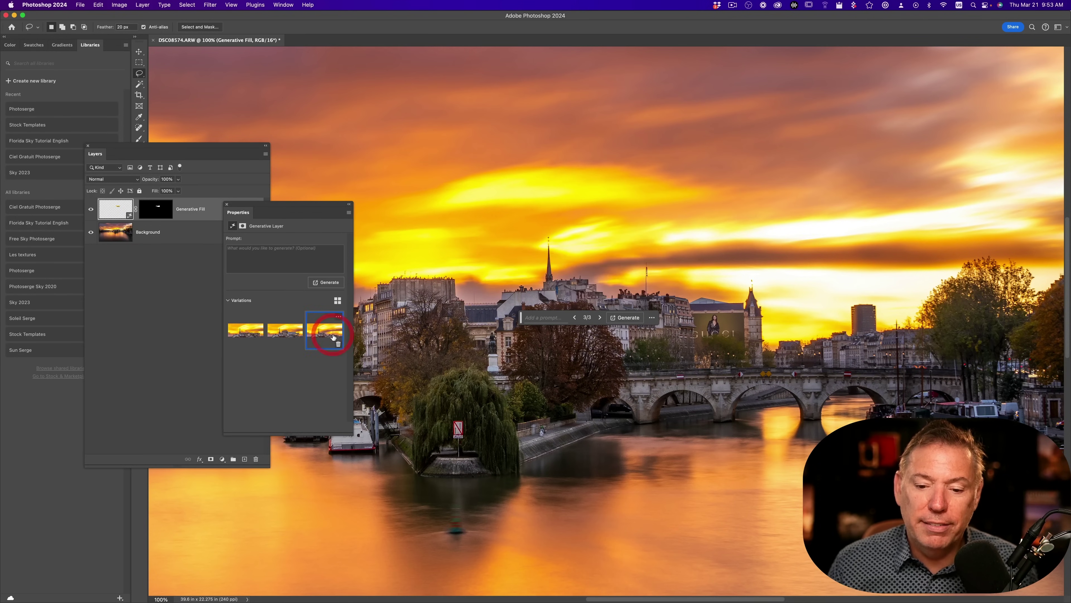
left_click(256, 332)
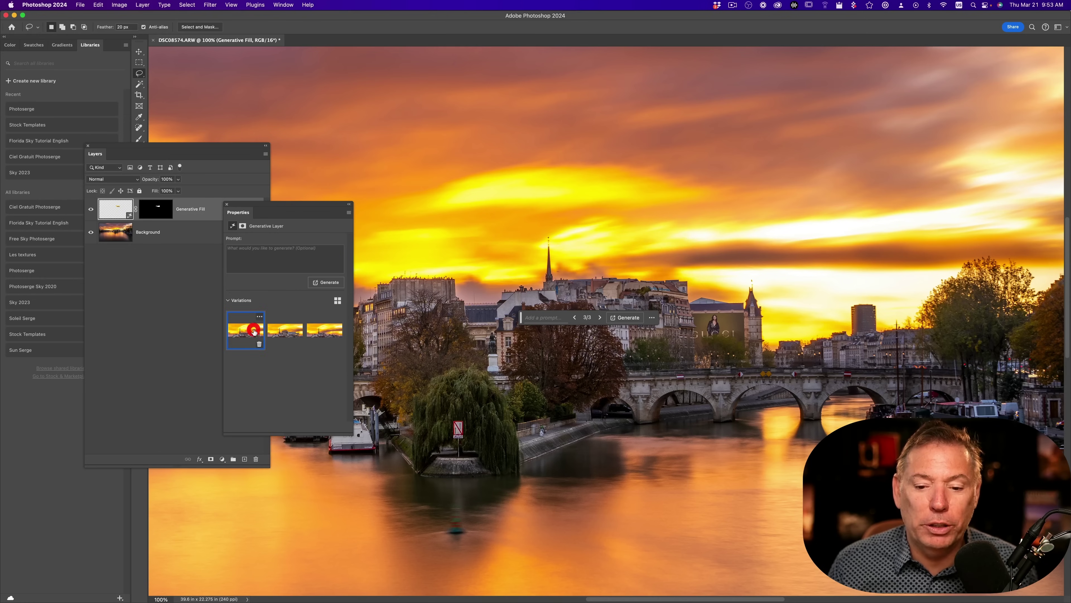
left_click(285, 332)
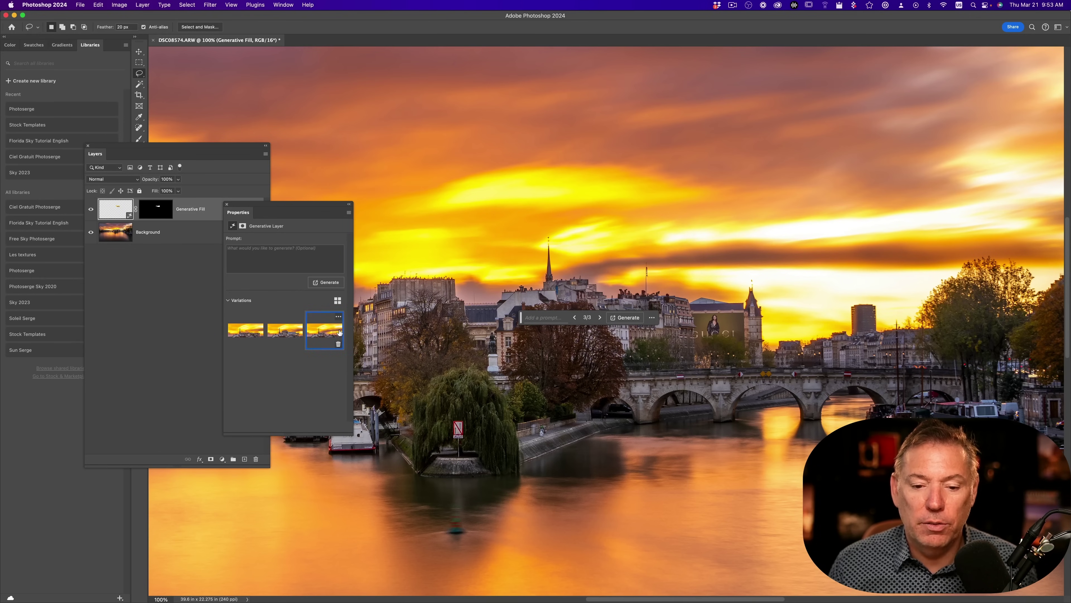
left_click(221, 151)
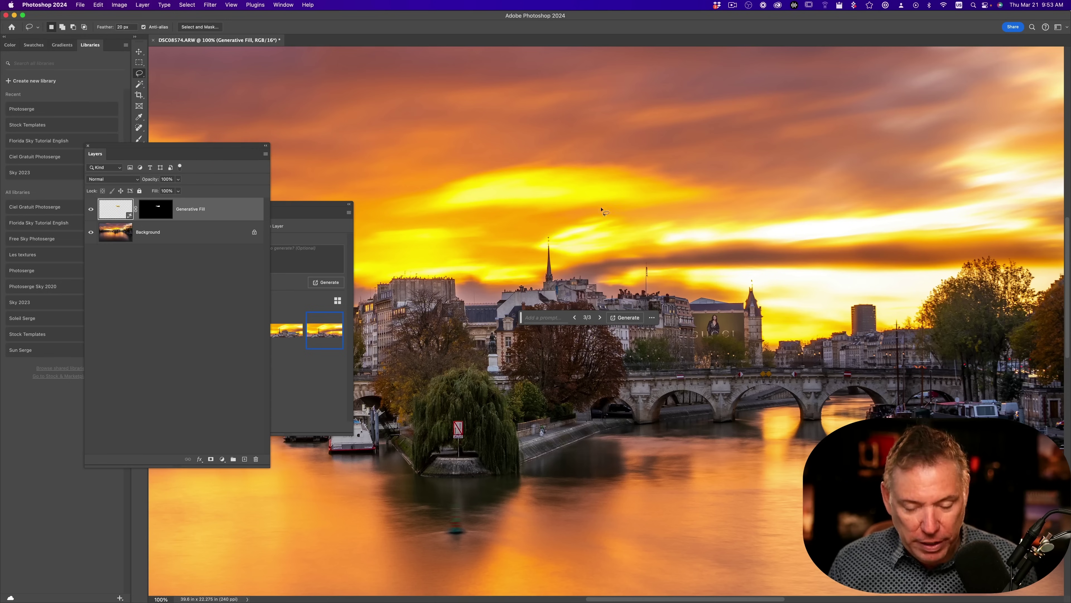
- Check the retouched Seine photo at 50% and save it with its Generative Fill layer
left_click(568, 164)
key("z")
left_click(604, 191, "alt")
left_click(553, 212)
key("super+s")
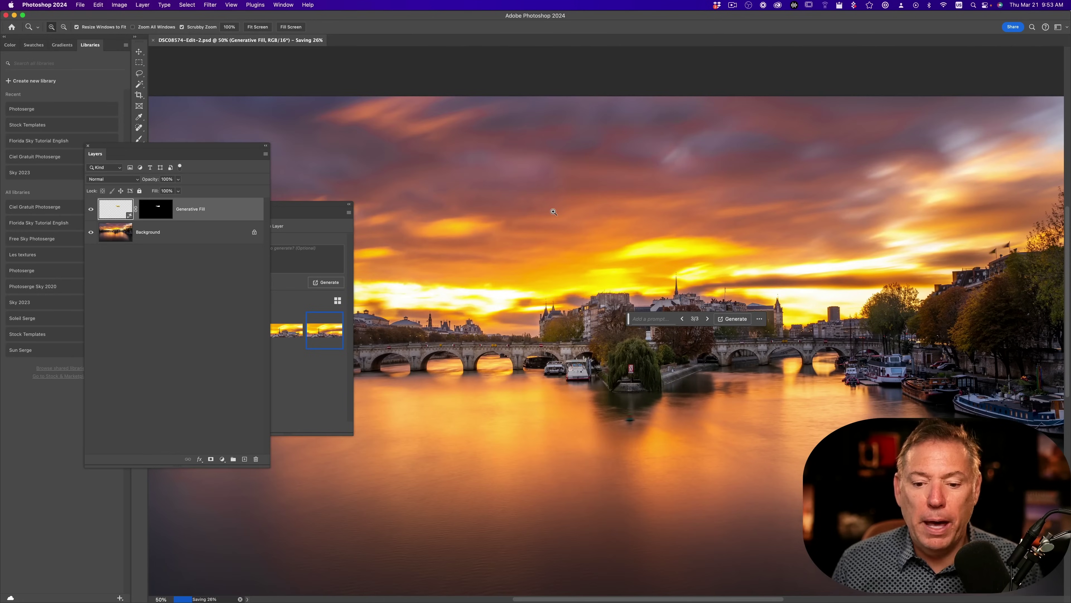
- Switch back to Lightroom Classic and compare the unedited Seine photo with the retouched version in full screen
key("super+Tab")
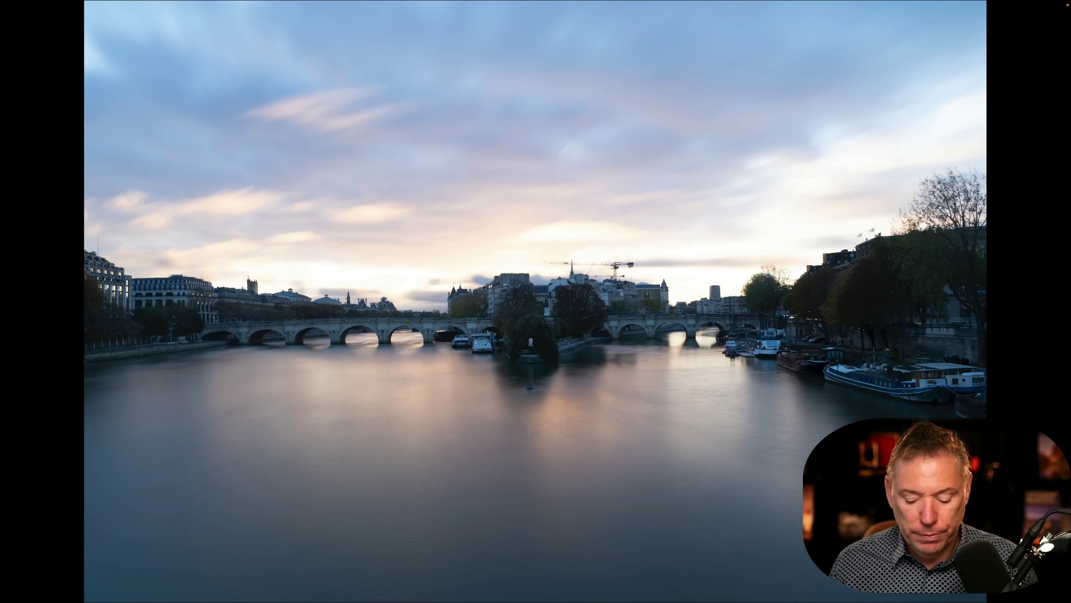
key("Right")
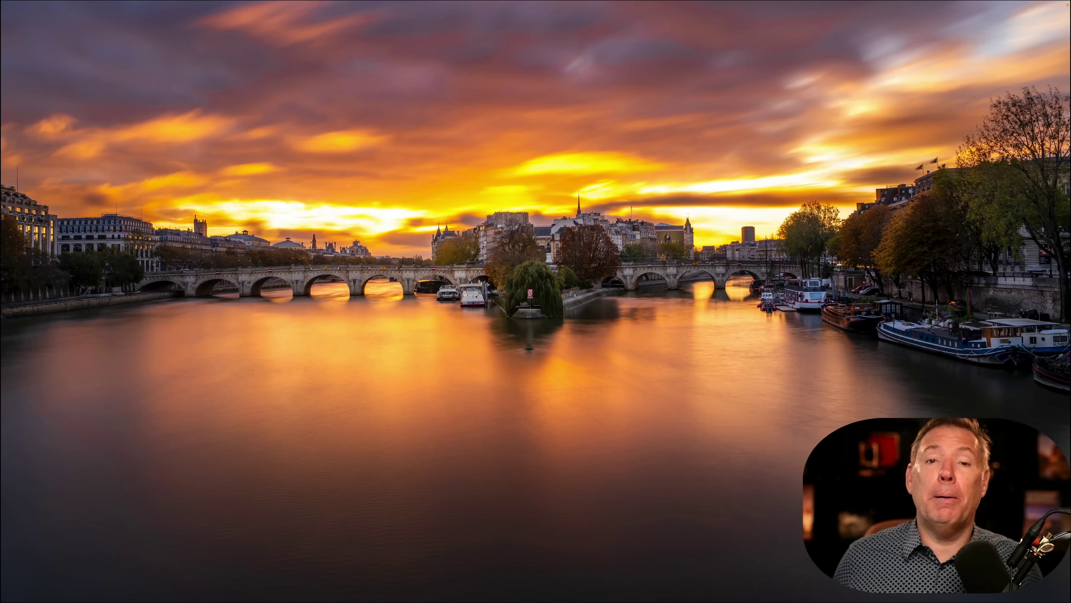
key("Escape")
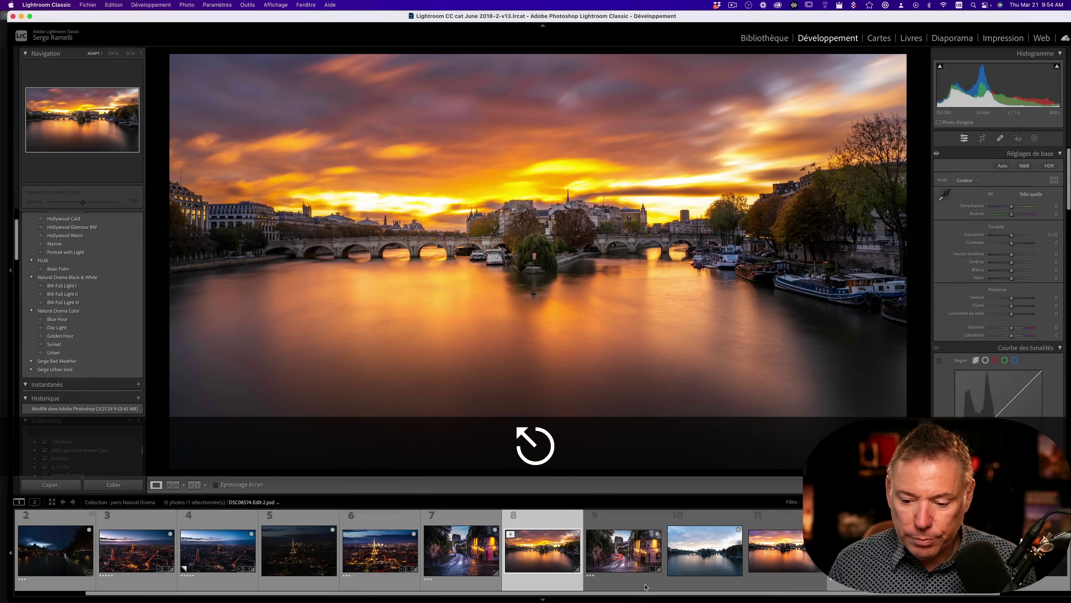
- Apply the Natural Drama Color preset Sunset to the bench and lamppost photo Paris sunrise-2.ARW / Copy 1
scroll(769, 595, "down", 1)
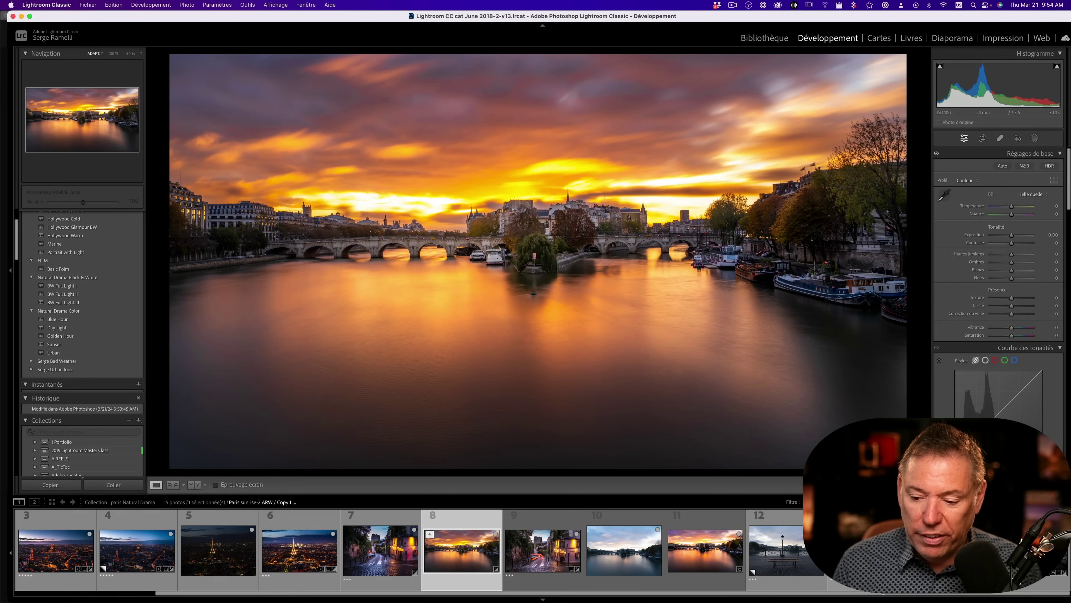
left_click(783, 556)
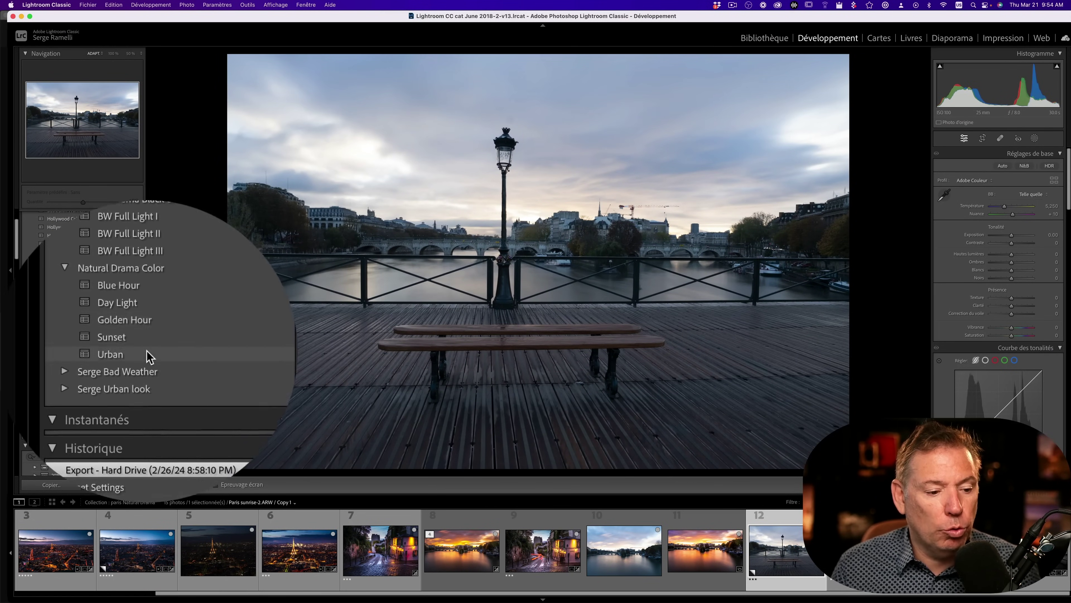
left_click(71, 344)
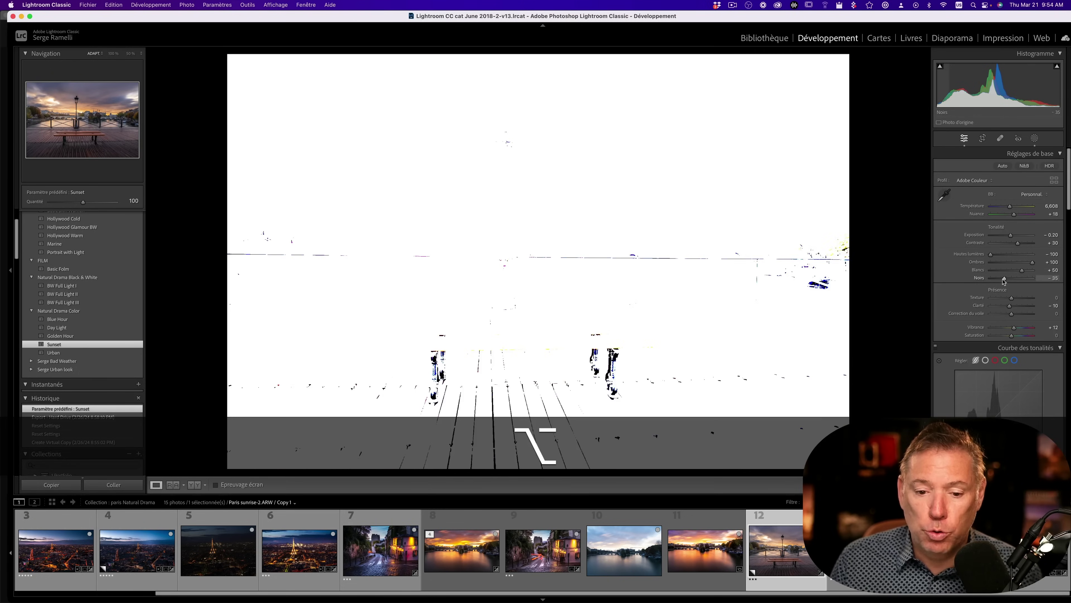
- Set the bench photo's blacks to -47, exposure to -0.20, temperature to 5,929 and tint to +26
left_click_drag(1005, 278, 1002, 281)
left_click_drag(953, 311, 950, 311)
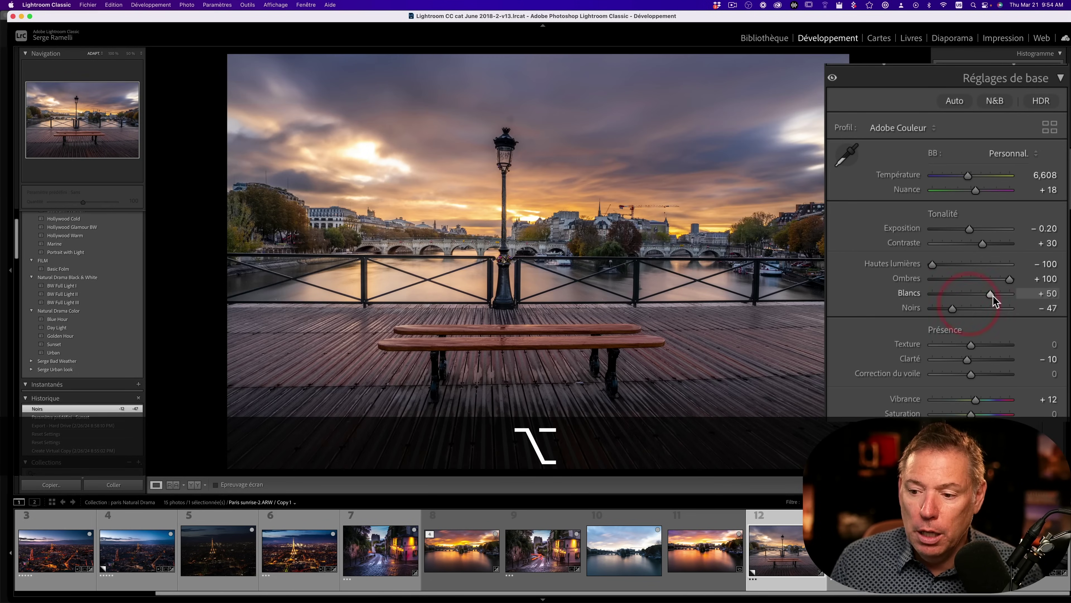
left_click_drag(970, 232, 1010, 235)
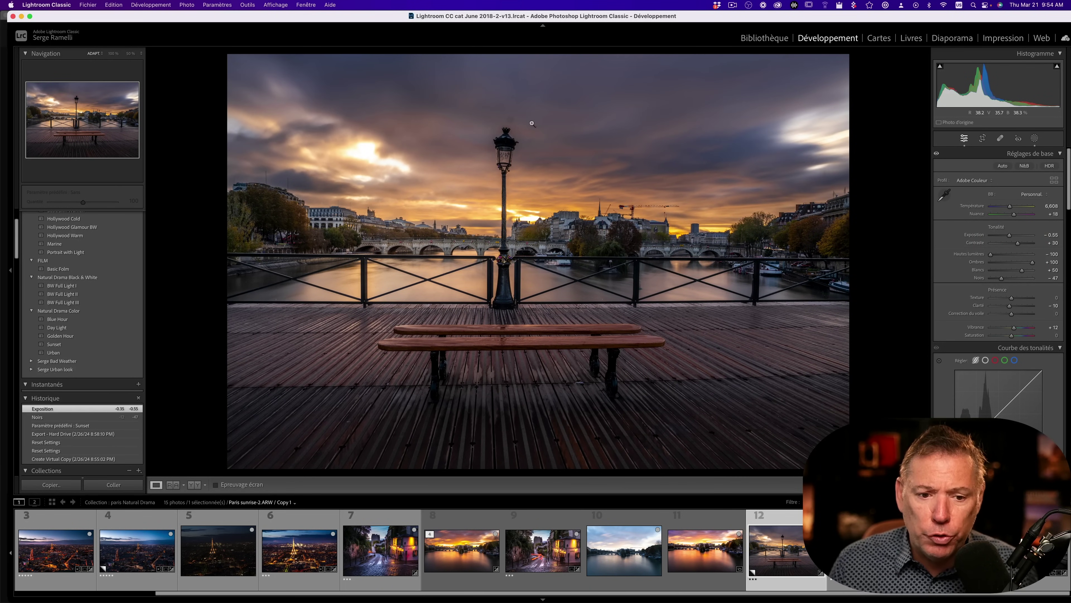
mouse_move(1009, 209)
left_mouse_down()
mouse_move(1011, 235)
mouse_move(1016, 216)
left_mouse_up()
left_click(1014, 215)
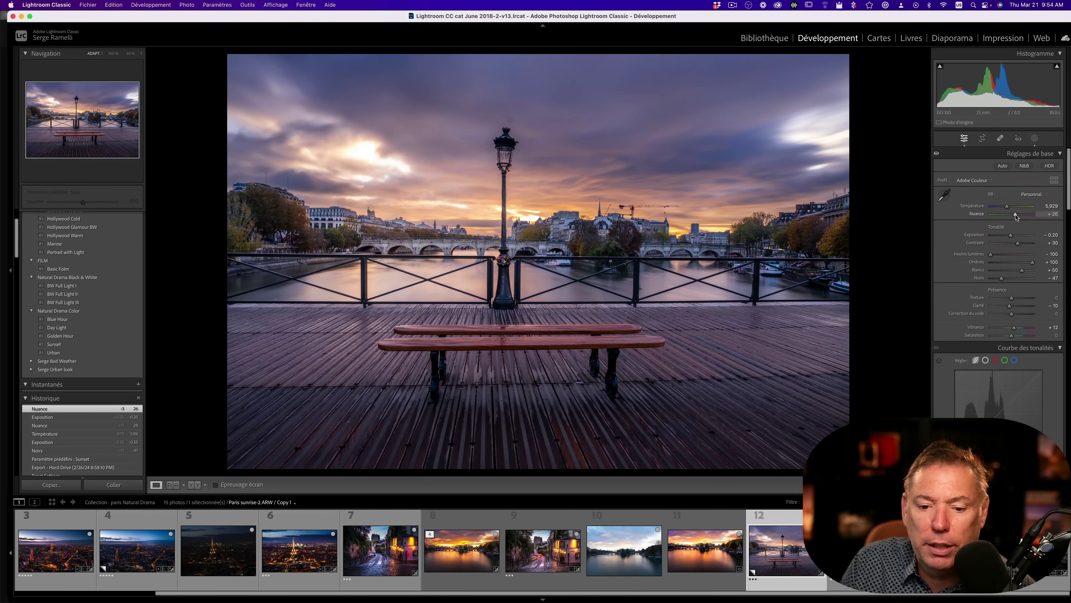
- Crop the bench and lamppost photo to a 16 x 9 aspect ratio
left_click(981, 139)
left_click(1037, 167)
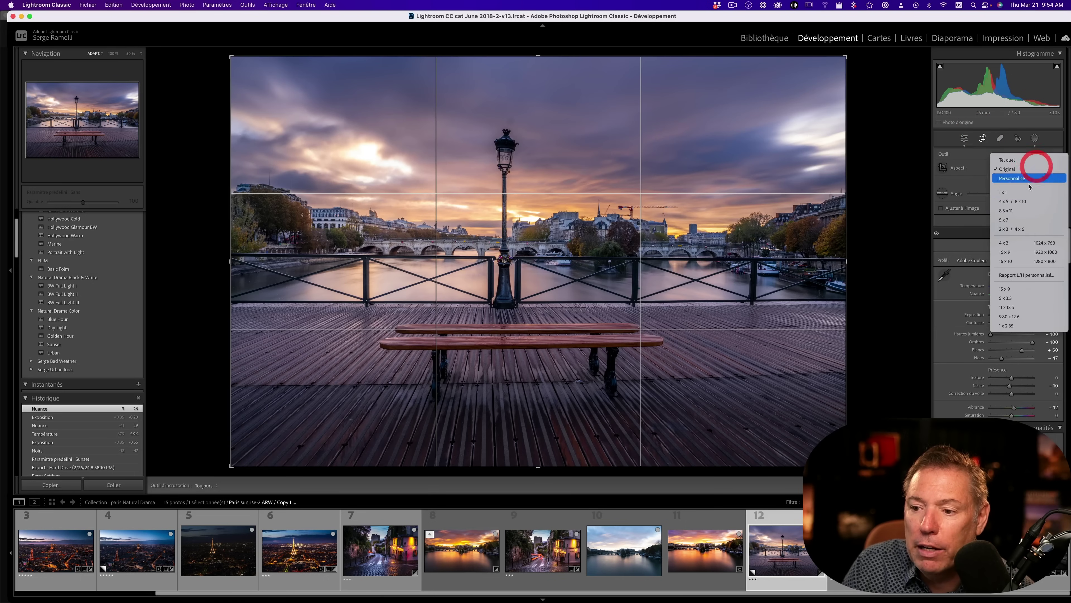
left_click(1021, 251)
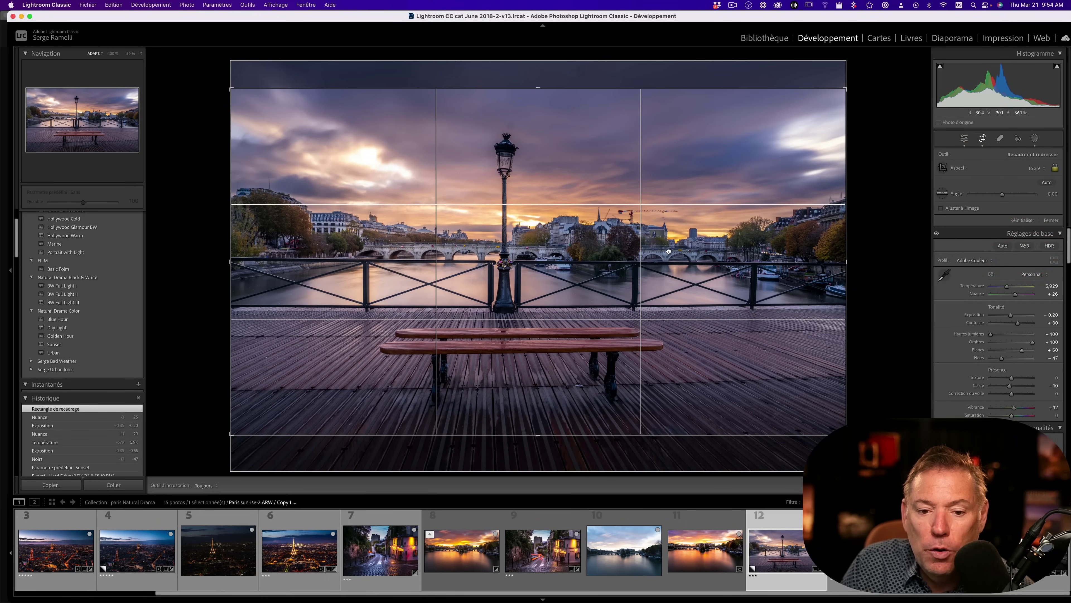
key("Return")
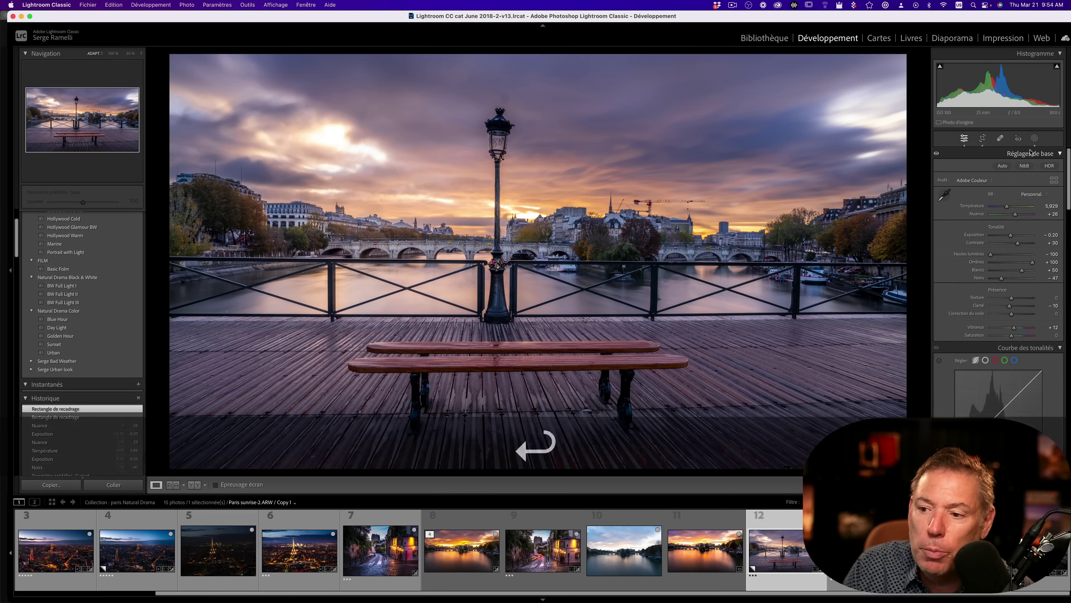
- Retouch the sky just above the lamppost with the healing tool in content-aware remove mode
left_click(1034, 138)
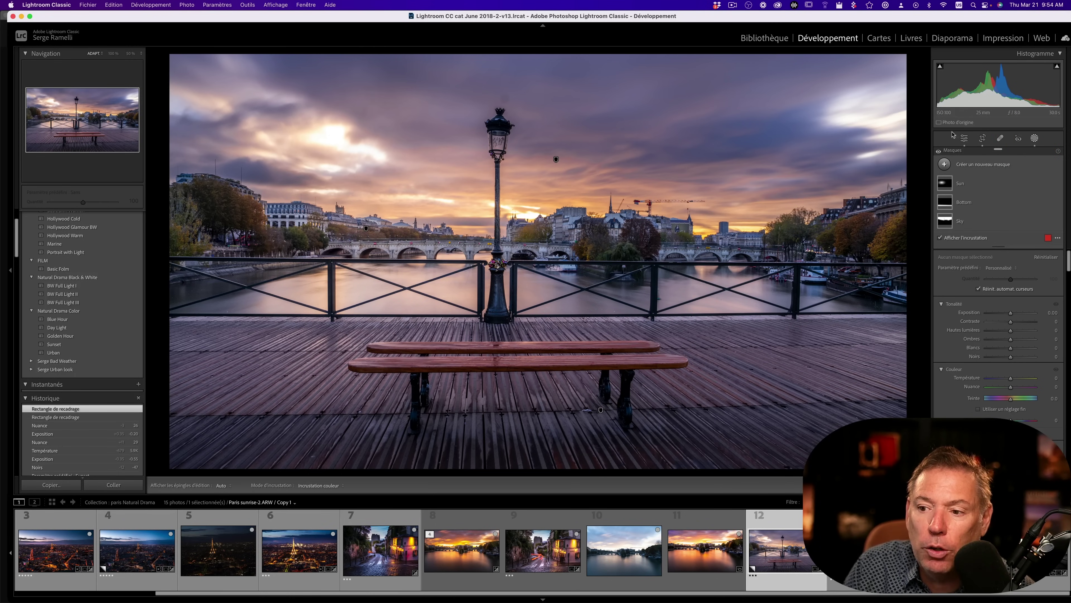
left_click(1000, 138)
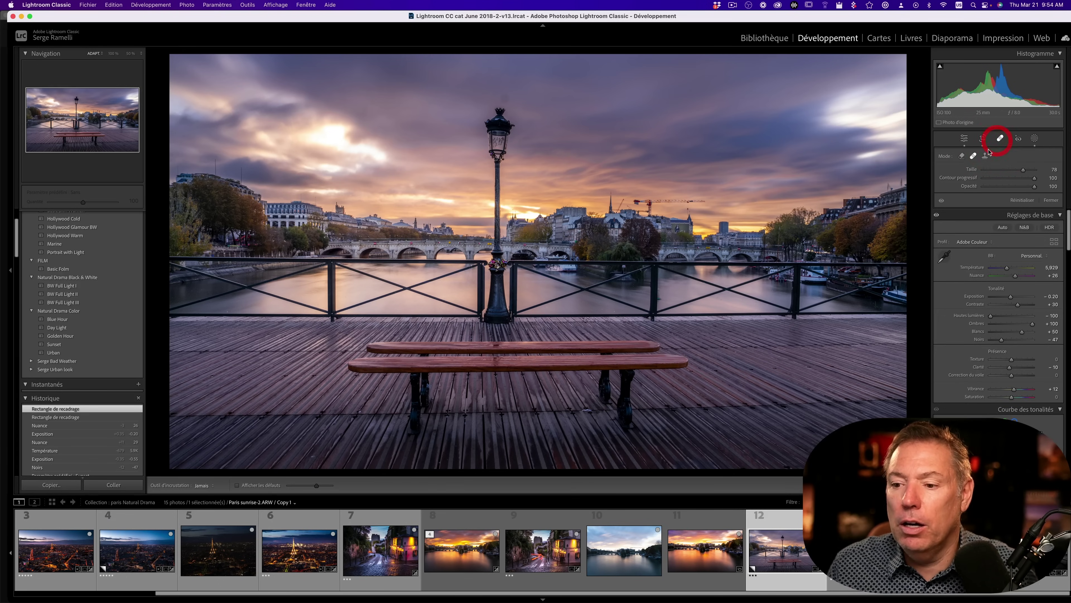
left_click(962, 157)
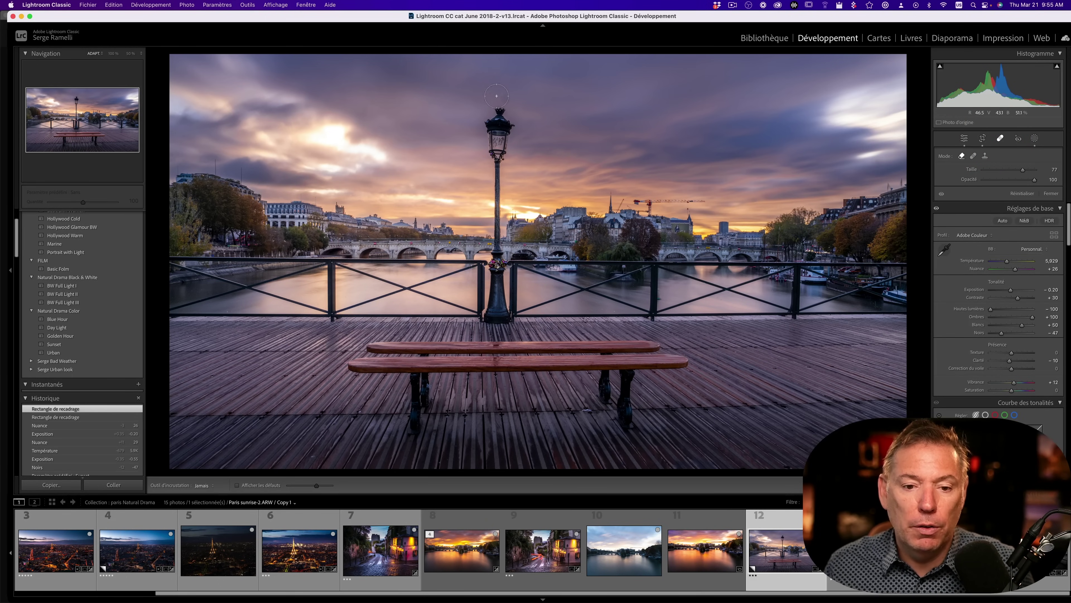
left_click(505, 97)
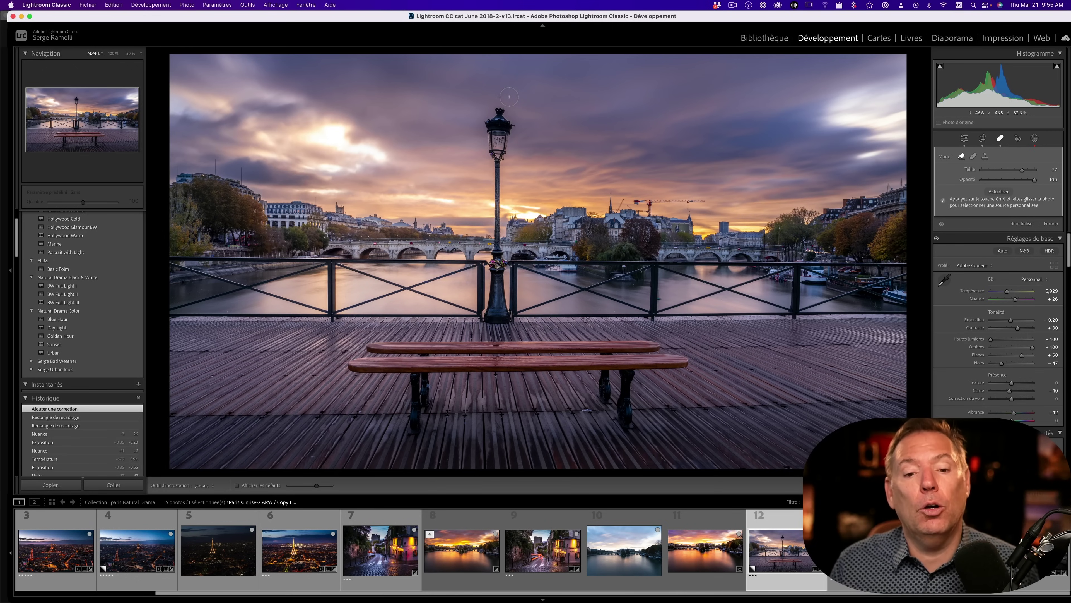
left_click(1055, 224)
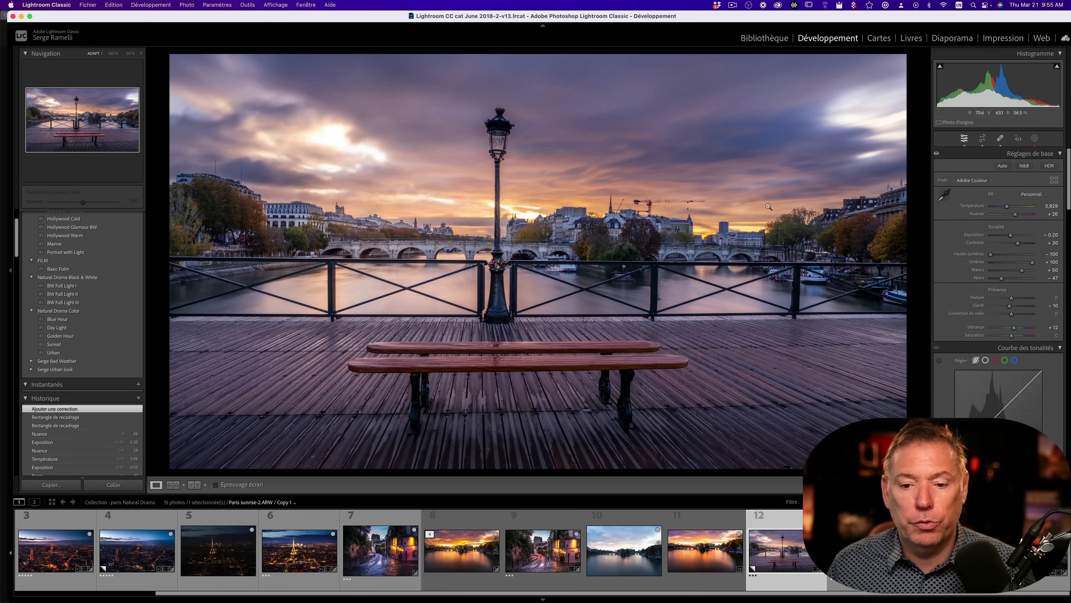
- Try to remove the crane above the rooftops with content-aware removal, and reset all healing corrections
left_click(1000, 138)
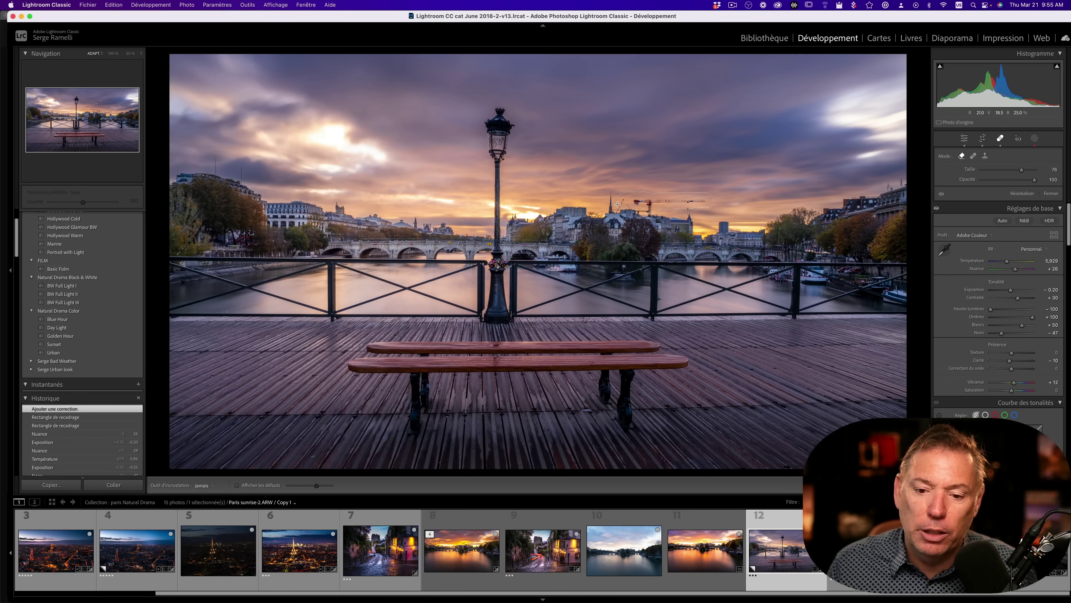
left_click_drag(624, 200, 627, 199)
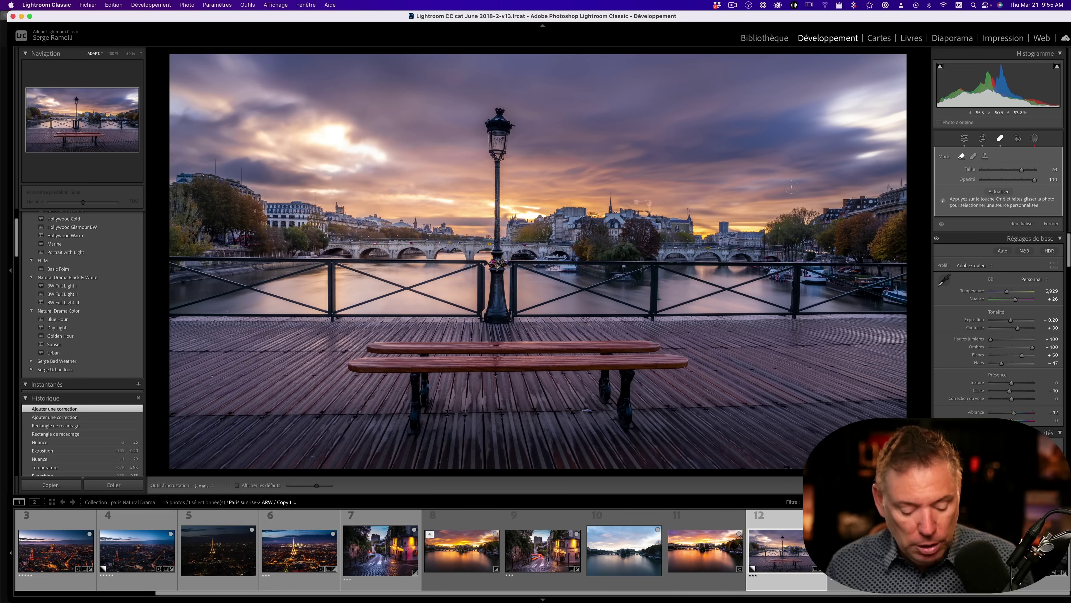
left_click(1027, 223)
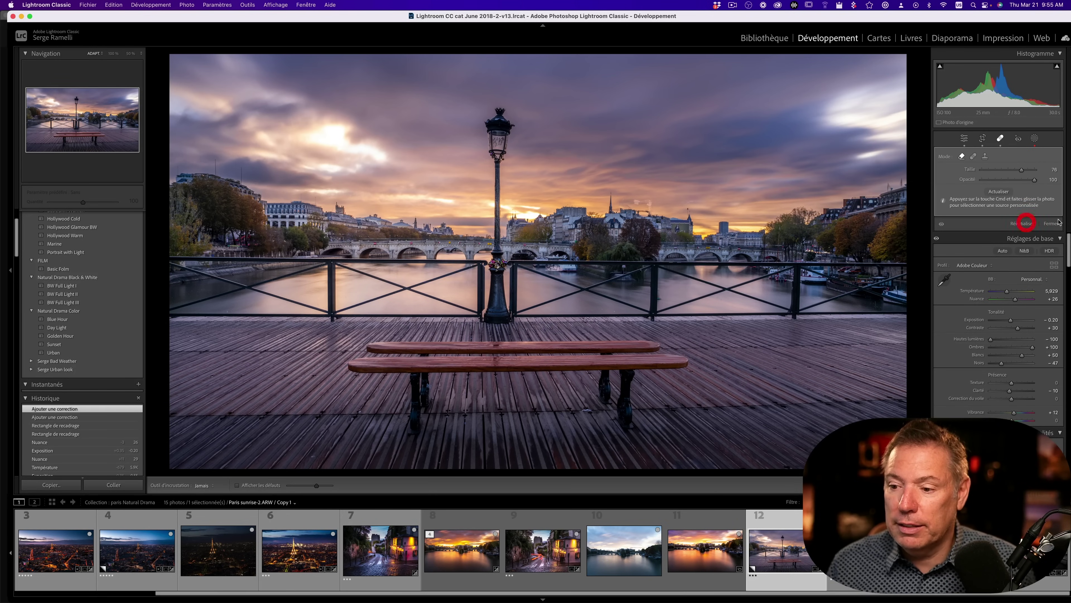
left_click(1051, 194)
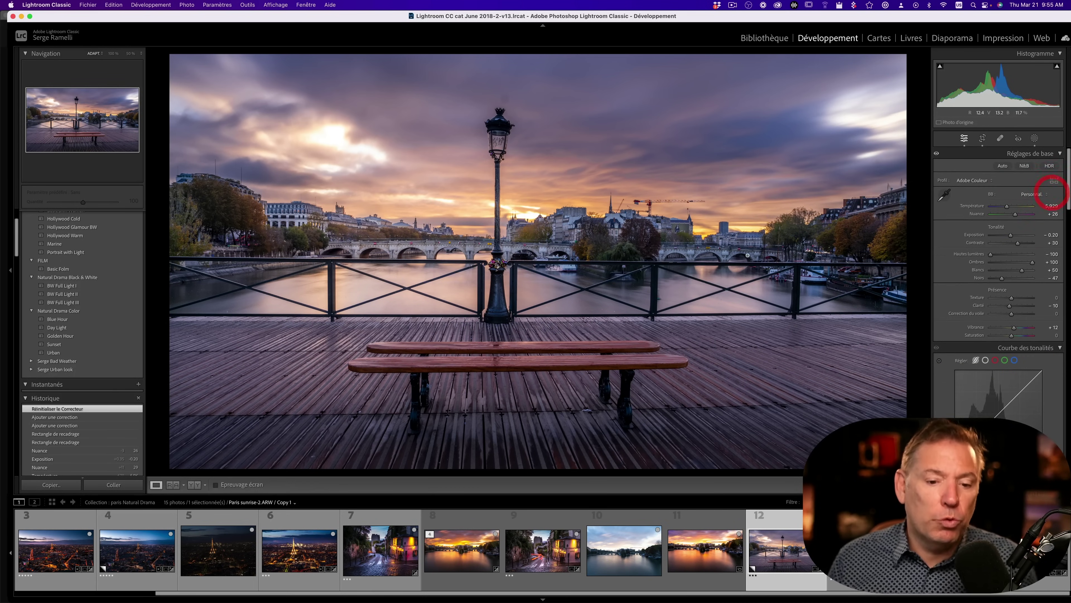
- Redo the content-aware removal of the spot above the lamppost and close the healing tool
left_click(1001, 138)
left_click(504, 98)
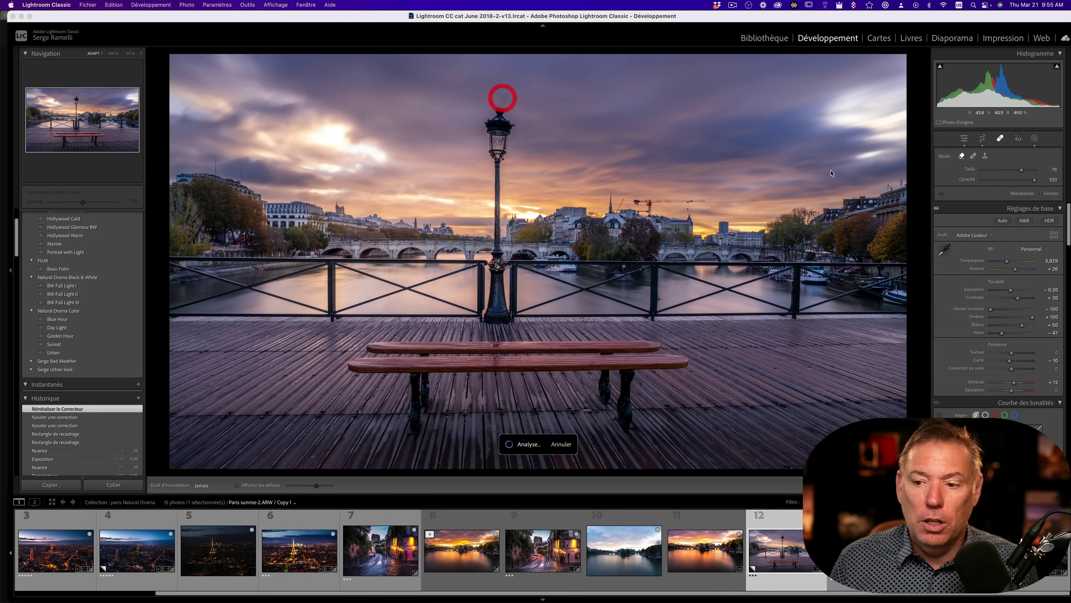
left_click(965, 138)
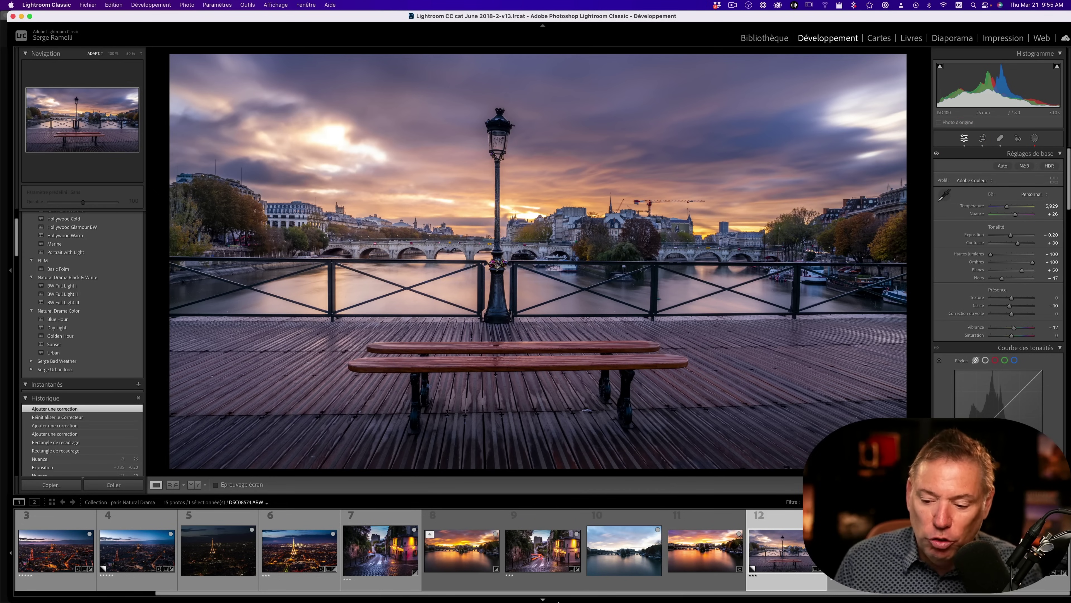
- Apply the Natural Drama Black & White preset BW Full Light III to the Seine photo DSC08608.ARW / Copy 2
left_click(838, 585)
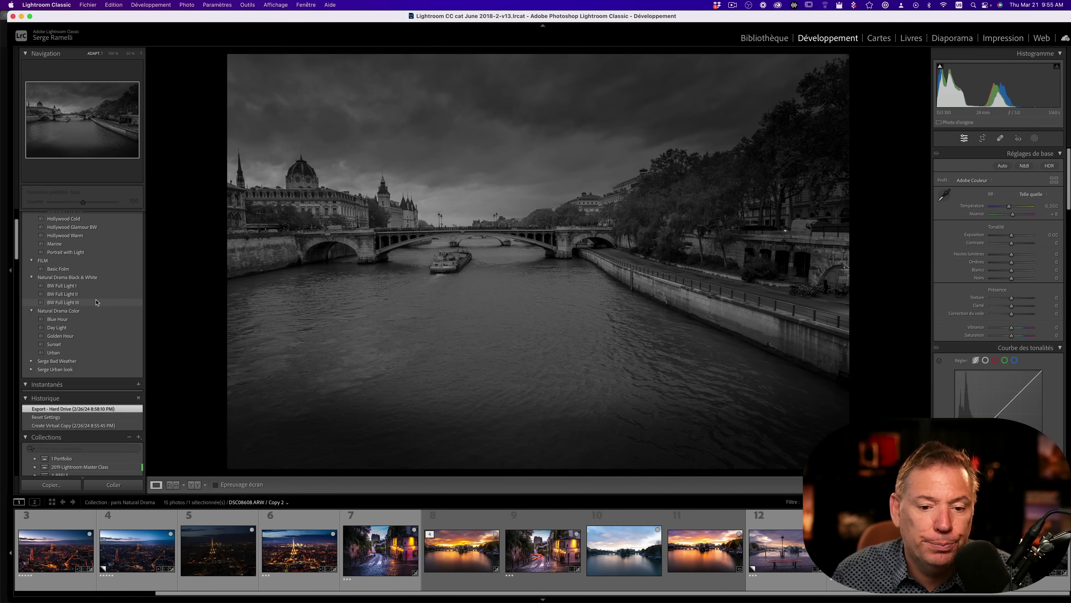
left_click(96, 303)
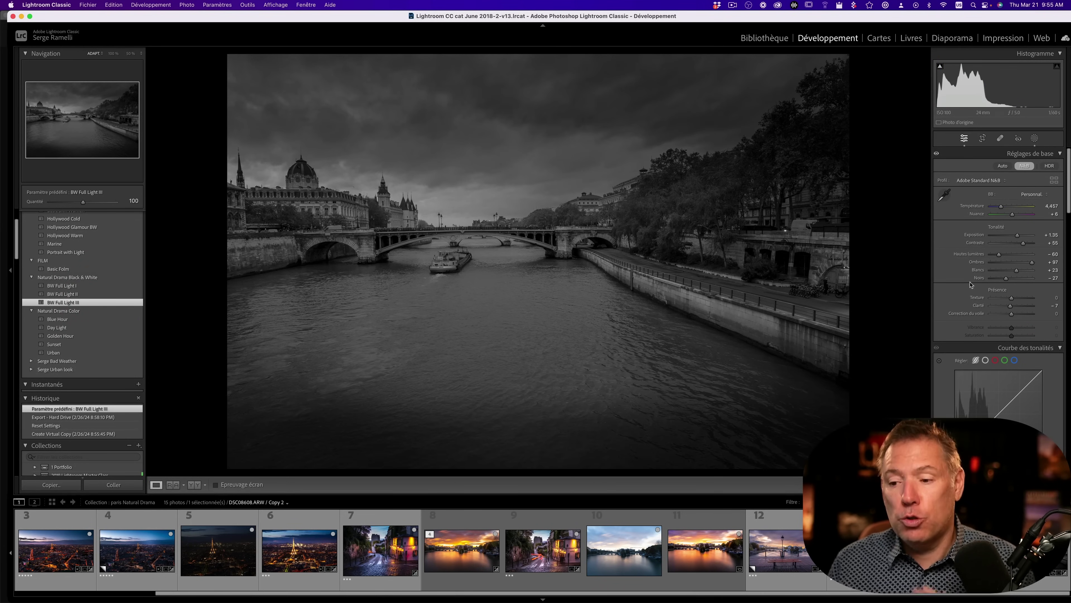
- Set the black-and-white Seine photo's temperature to 5,947, deepen its blacks and raise its whites to +40
left_click_drag(1002, 206, 1007, 207)
left_click_drag(934, 209, 924, 210)
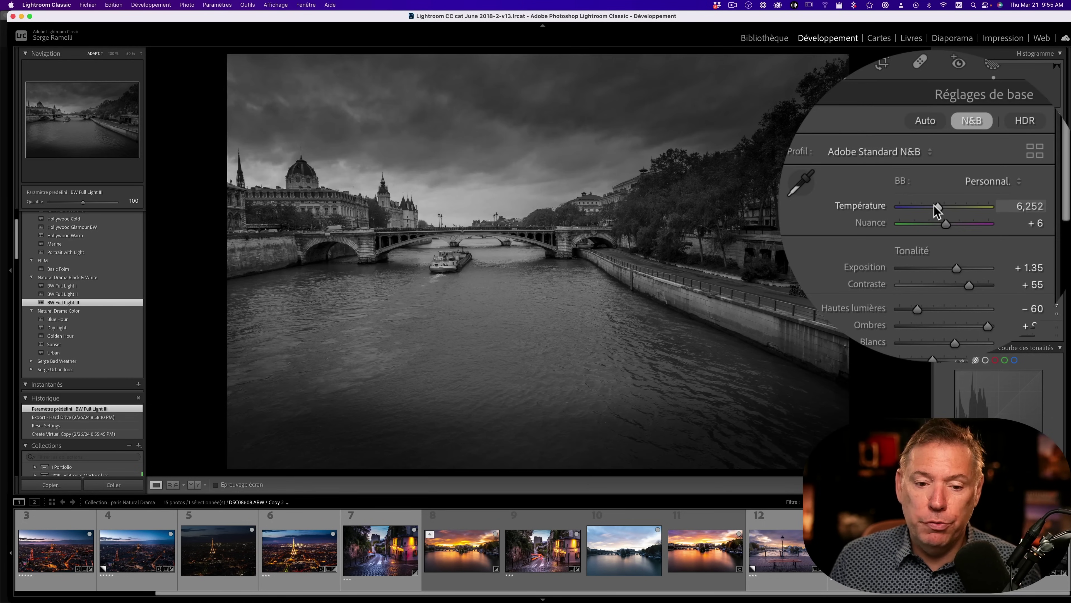
left_click_drag(1001, 207, 1007, 207)
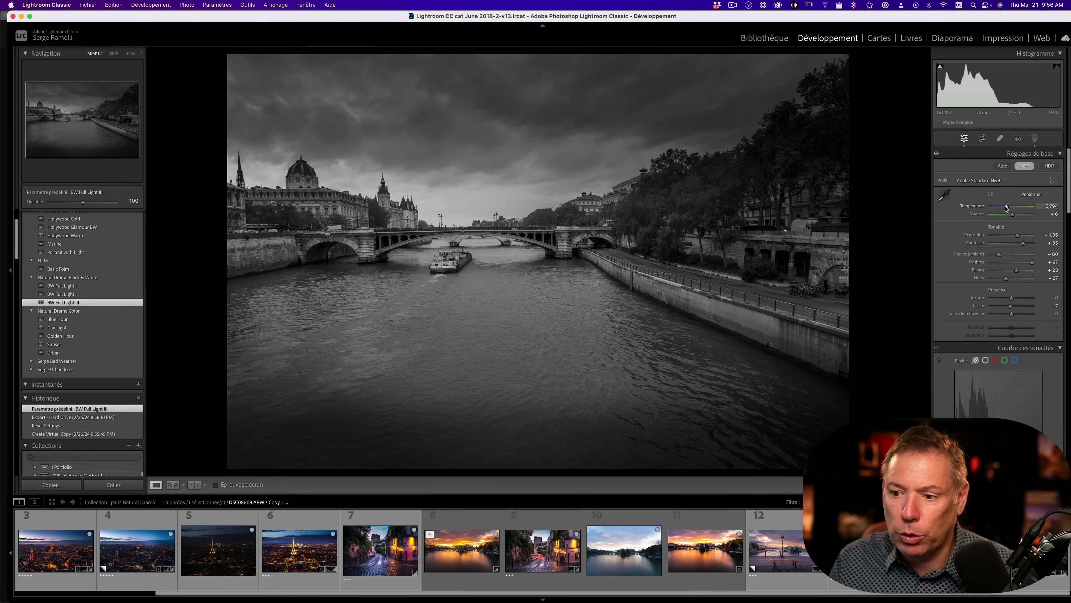
left_click_drag(1007, 207, 1006, 206)
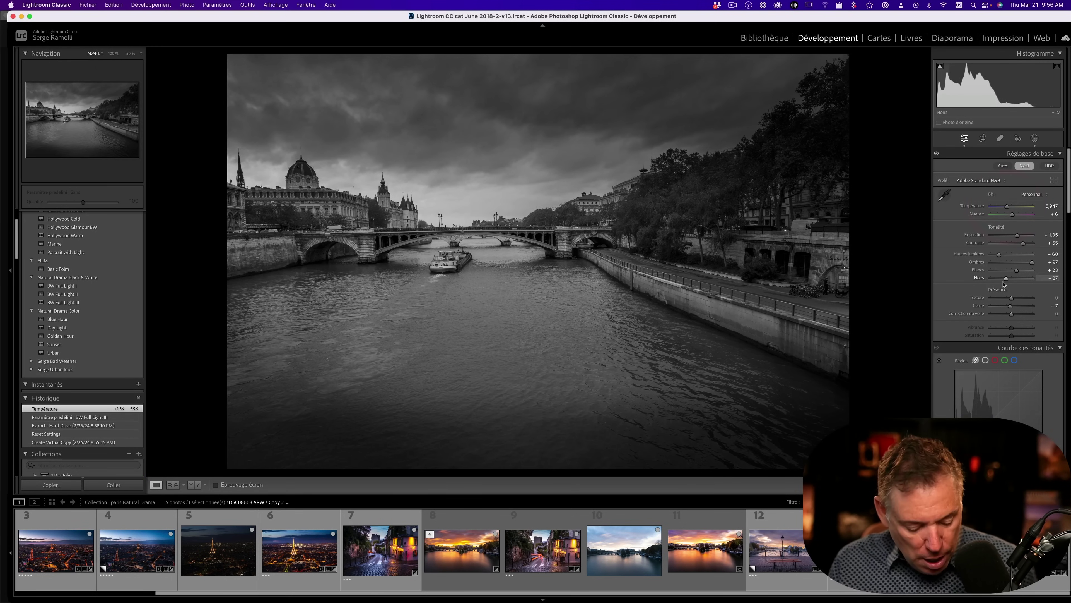
key("alt")
left_click_drag(1005, 279, 992, 293)
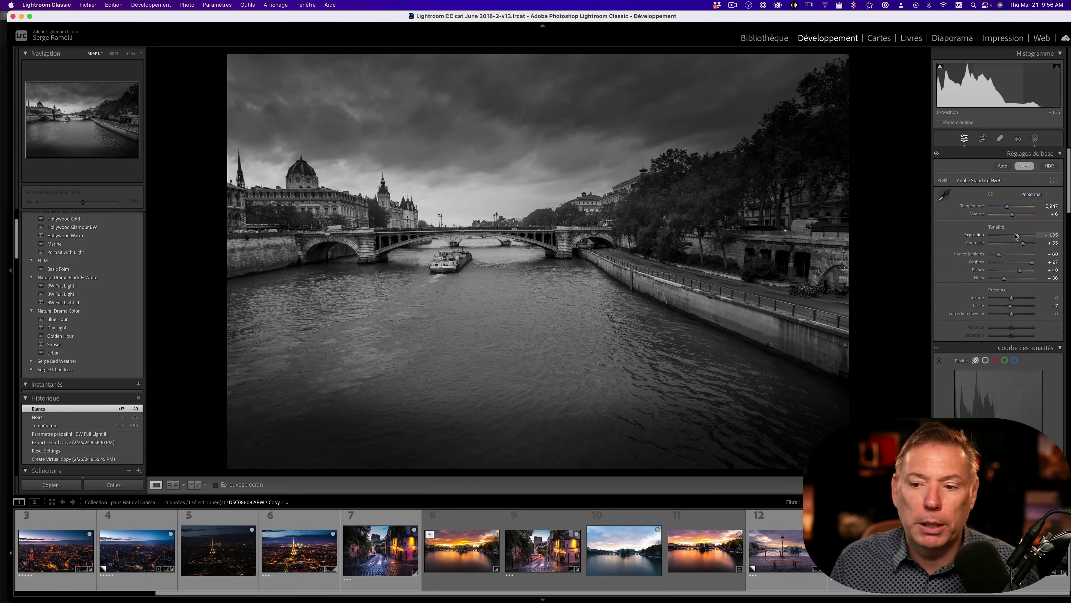
- Straighten the black-and-white Seine photo by rotating the crop about 1.04 degrees
left_click(982, 138)
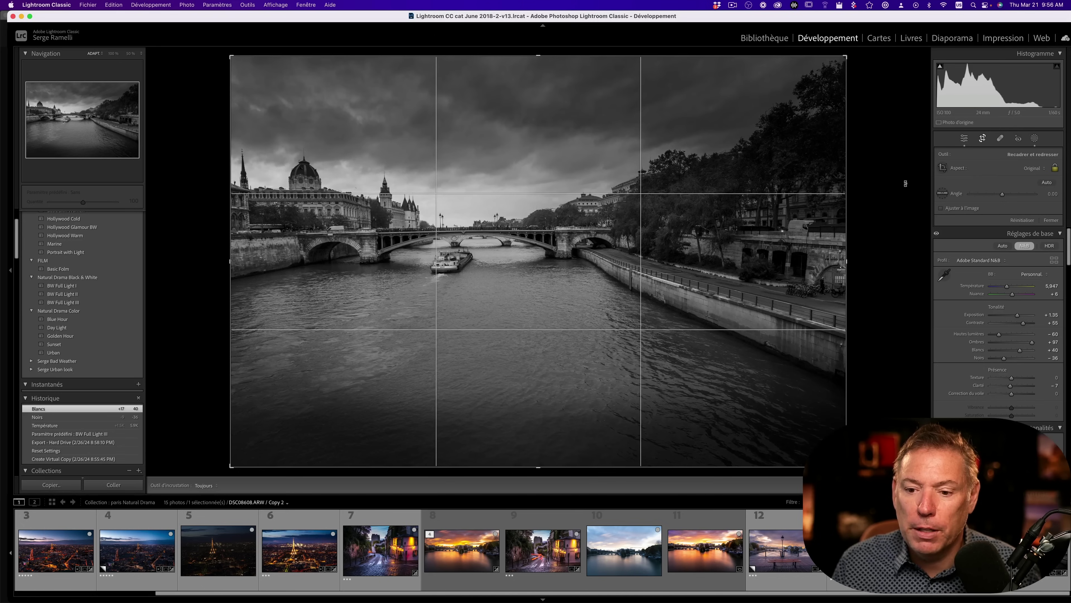
left_click_drag(908, 183, 908, 189)
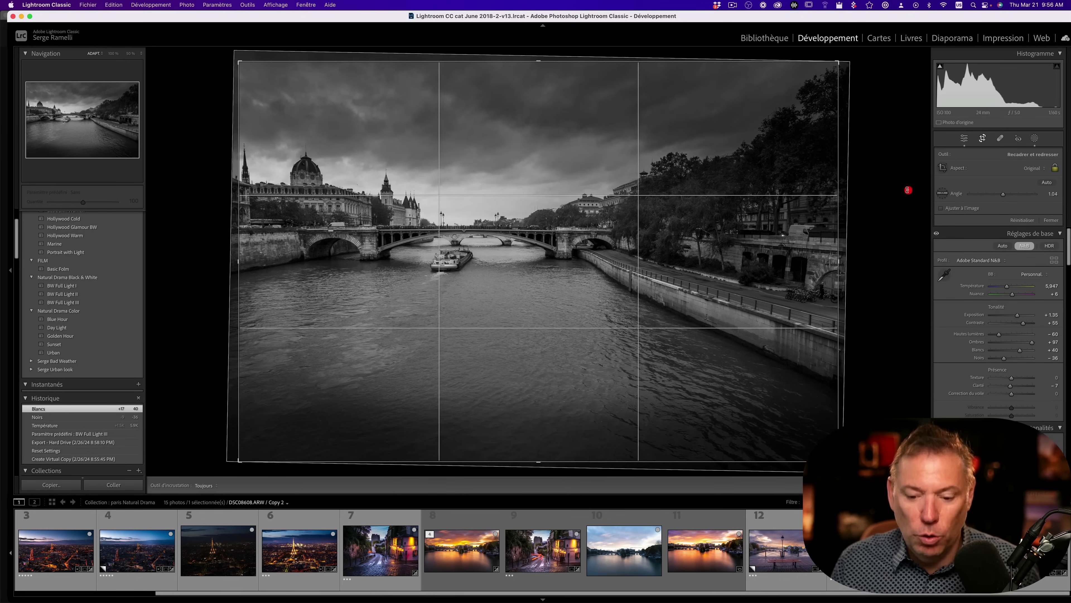